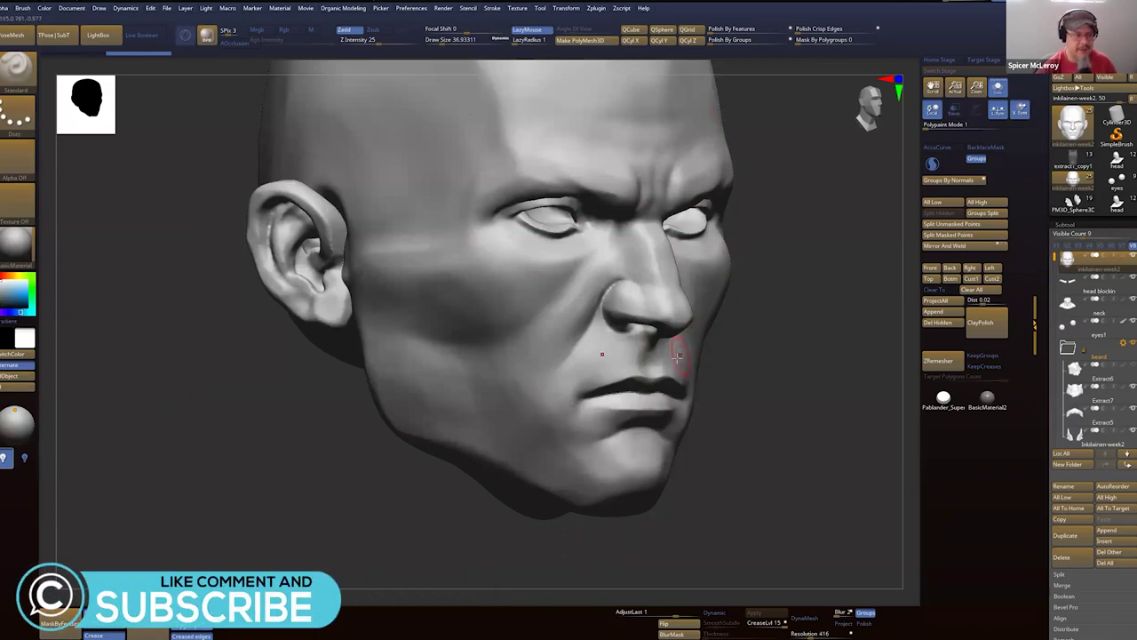
Turn off the DynaMesh Groups option and re-DynaMesh the head.
{"action": "left_click_drag", "start_coordinate": [804, 320], "coordinate": [794, 335], "text": "shift"}
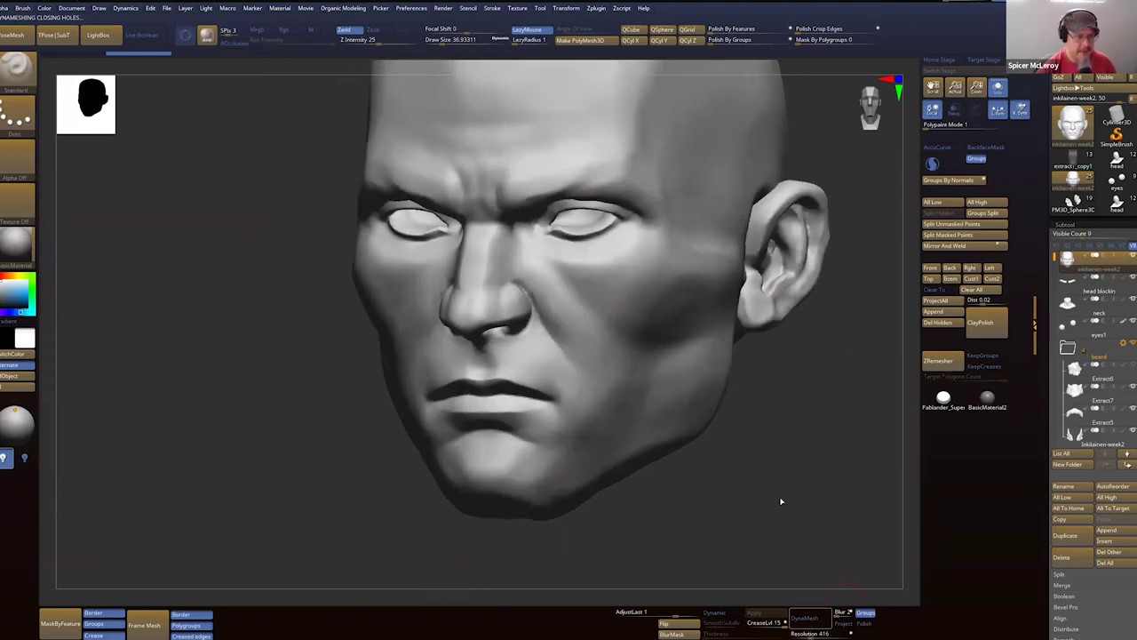
{"action": "left_click_drag", "start_coordinate": [801, 364], "coordinate": [780, 364], "text": "shift"}
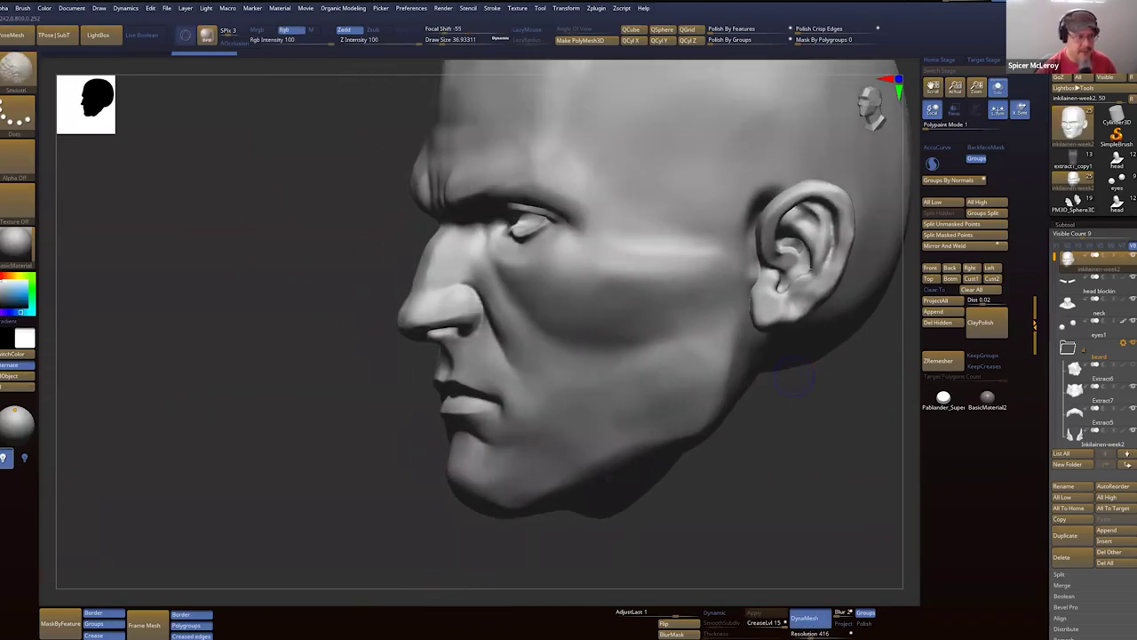
{"action": "key", "text": "shift+f"}
{"action": "key", "text": "shift+f"}
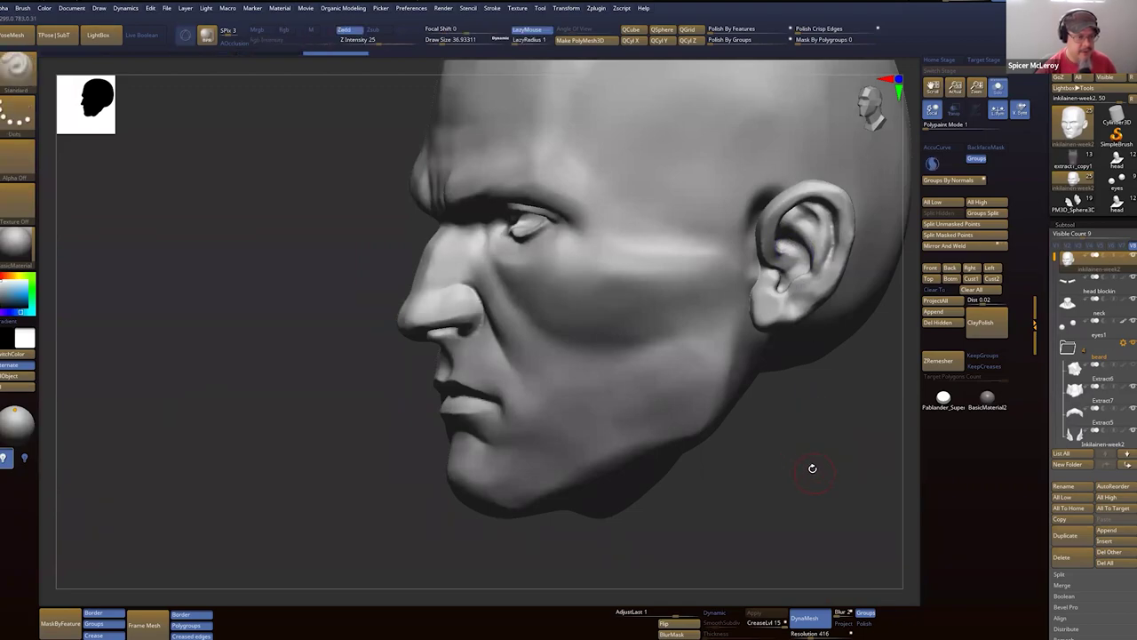
{"action": "left_click", "coordinate": [867, 613]}
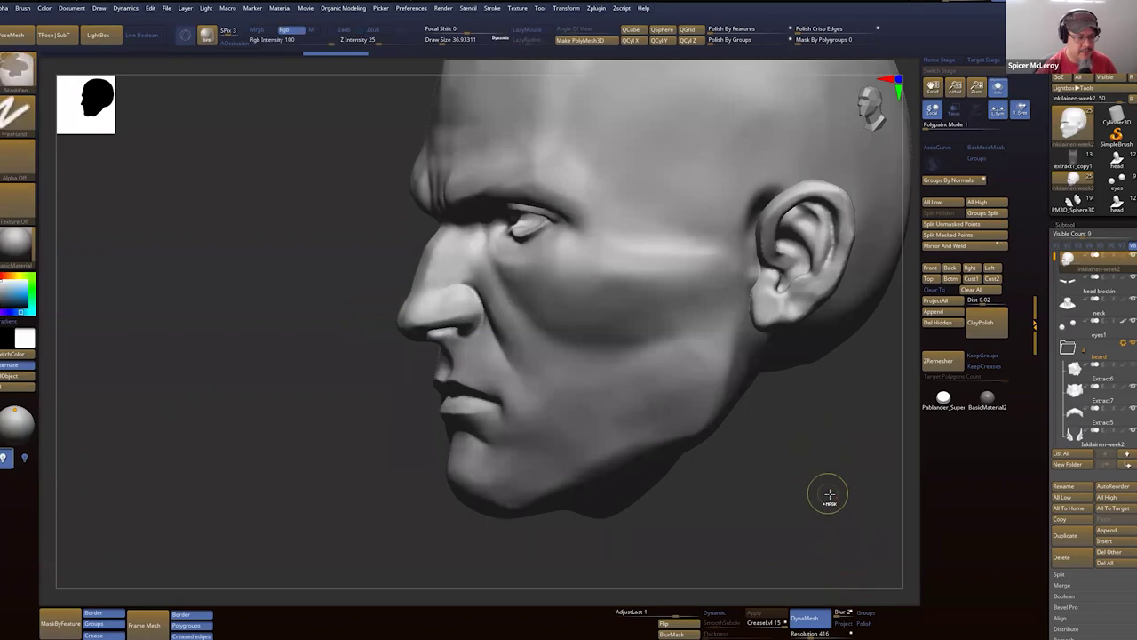
{"action": "left_click_drag", "start_coordinate": [815, 464], "coordinate": [827, 464]}
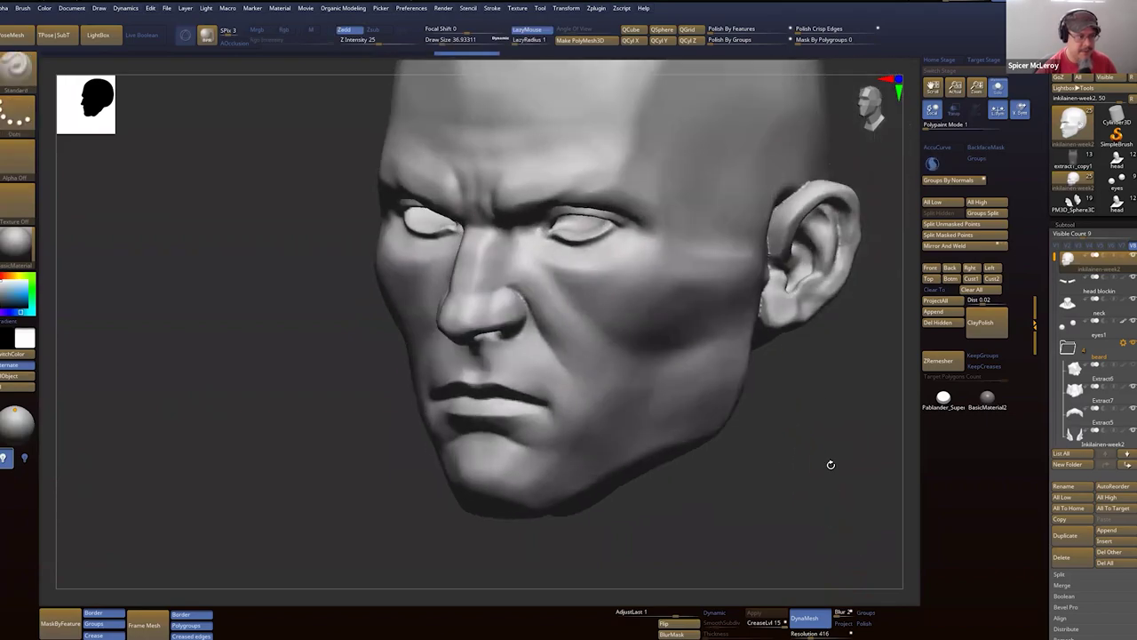
Display the head's polyframe and duplicate the head subtool.
{"action": "key", "text": "shift+f"}
{"action": "mouse_move", "coordinate": [752, 431]}
{"action": "left_mouse_down"}
{"action": "mouse_move", "coordinate": [752, 417]}
{"action": "mouse_move", "coordinate": [787, 431]}
{"action": "mouse_move", "coordinate": [744, 431]}
{"action": "mouse_move", "coordinate": [781, 424]}
{"action": "left_mouse_up"}
{"action": "key", "text": "ctrl+shift"}
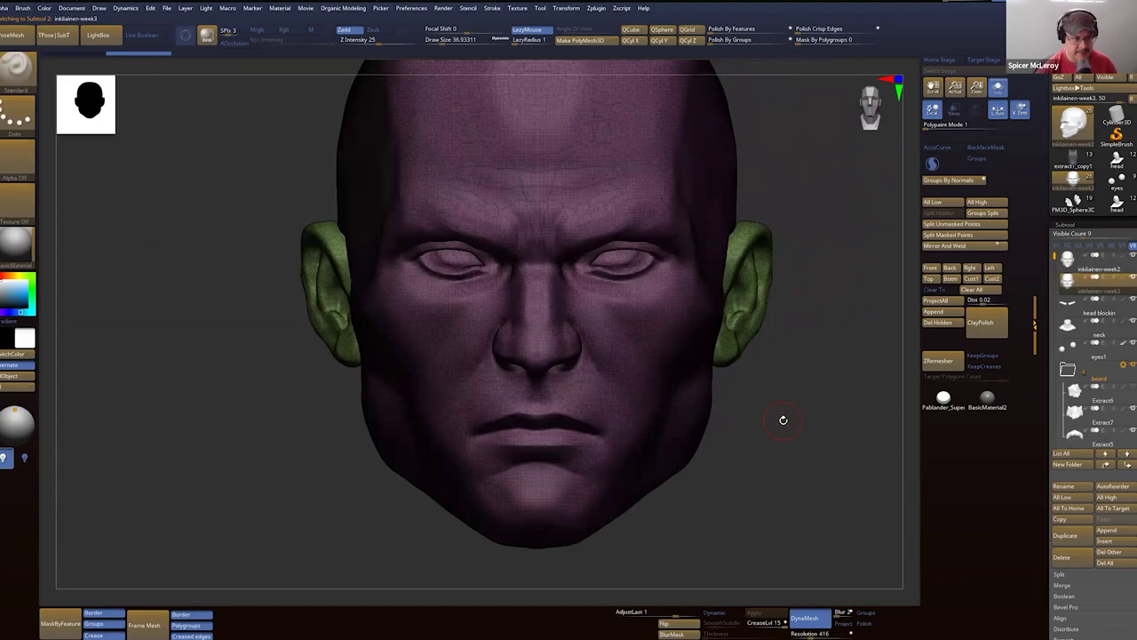
{"action": "left_click_drag", "start_coordinate": [791, 429], "coordinate": [794, 411]}
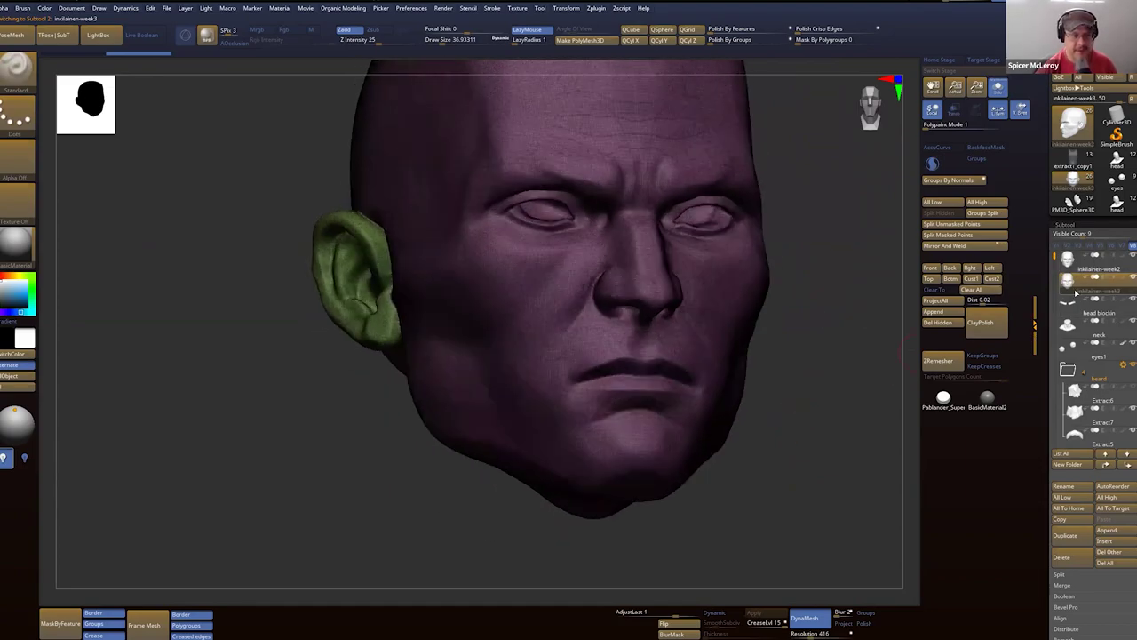
{"action": "mouse_move", "coordinate": [1086, 290]}
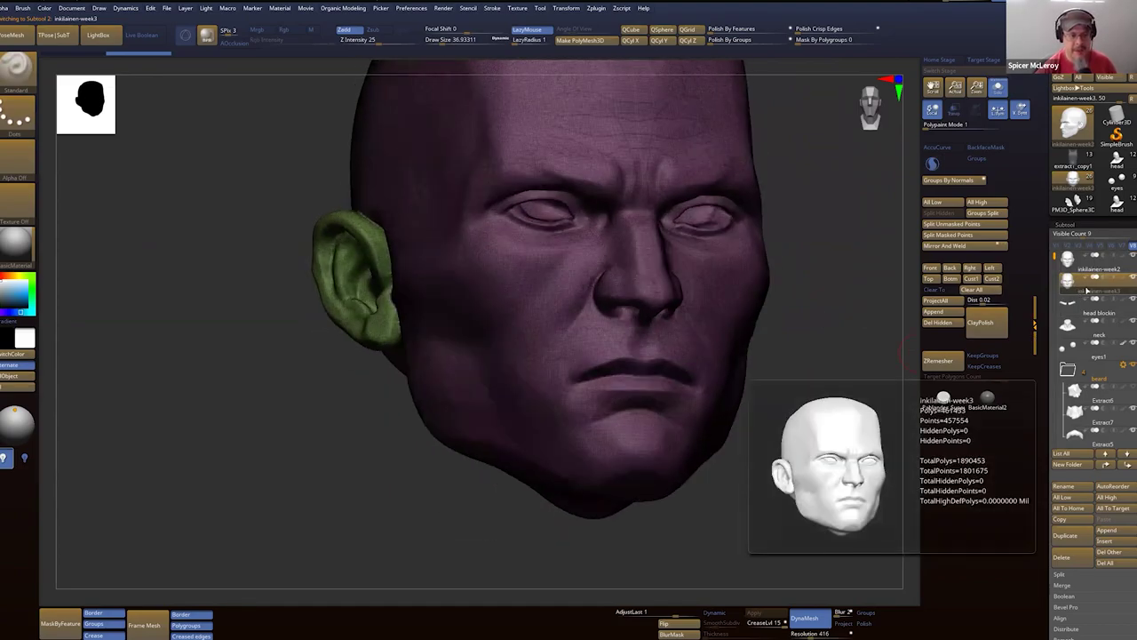
Restore the standard UI layout from the preferences.
{"action": "left_click", "coordinate": [422, 9]}
{"action": "left_click", "coordinate": [425, 42]}
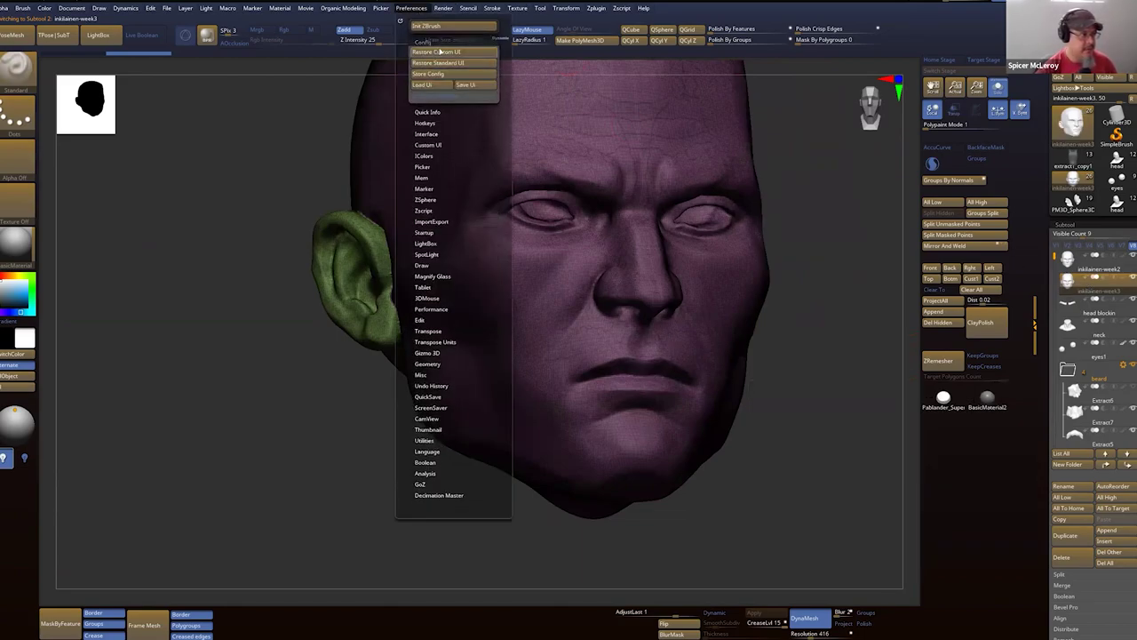
{"action": "left_click", "coordinate": [452, 65]}
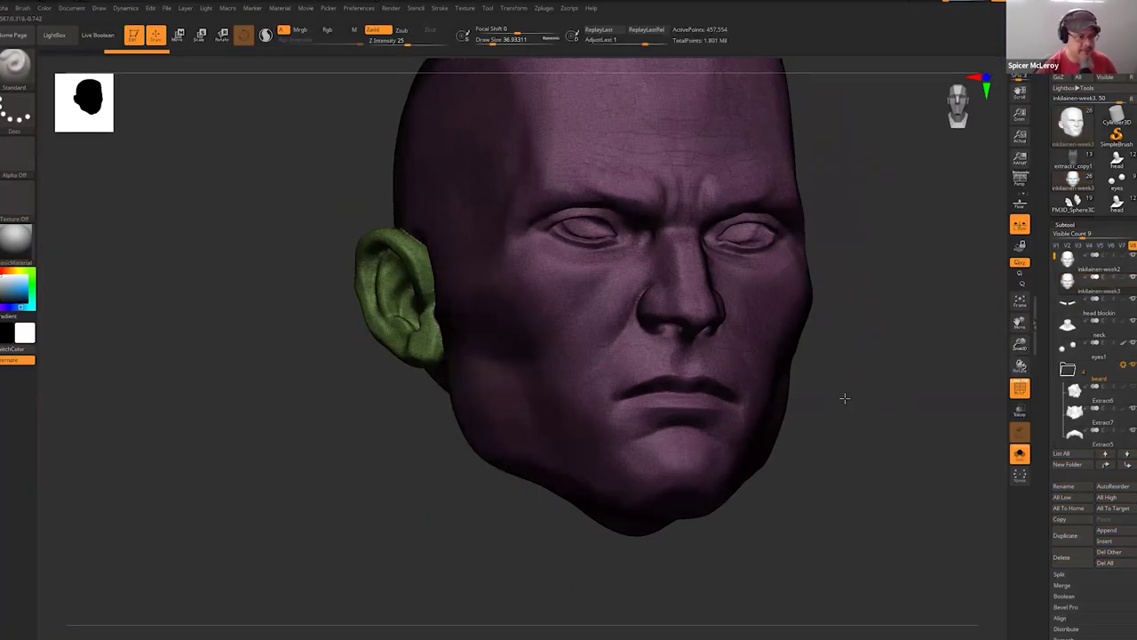
Configure ZRemesher for the head with Half off, AdaptiveSize 17 and adaptive density on.
{"action": "left_click_drag", "start_coordinate": [845, 397], "coordinate": [822, 388]}
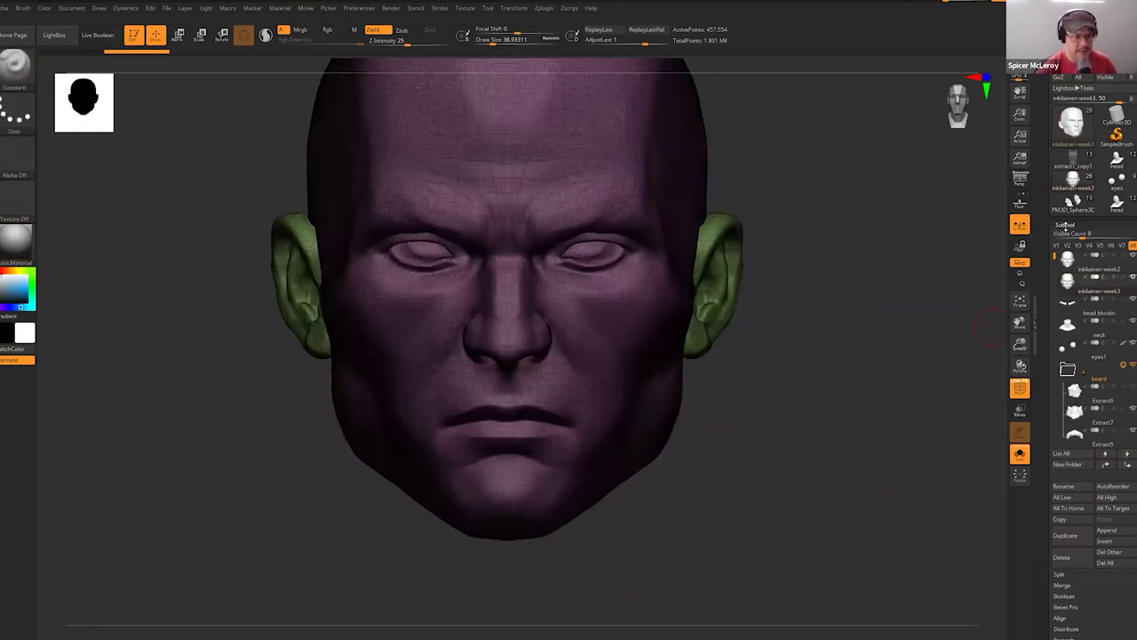
{"action": "left_click", "coordinate": [1063, 226]}
{"action": "left_click", "coordinate": [1069, 234]}
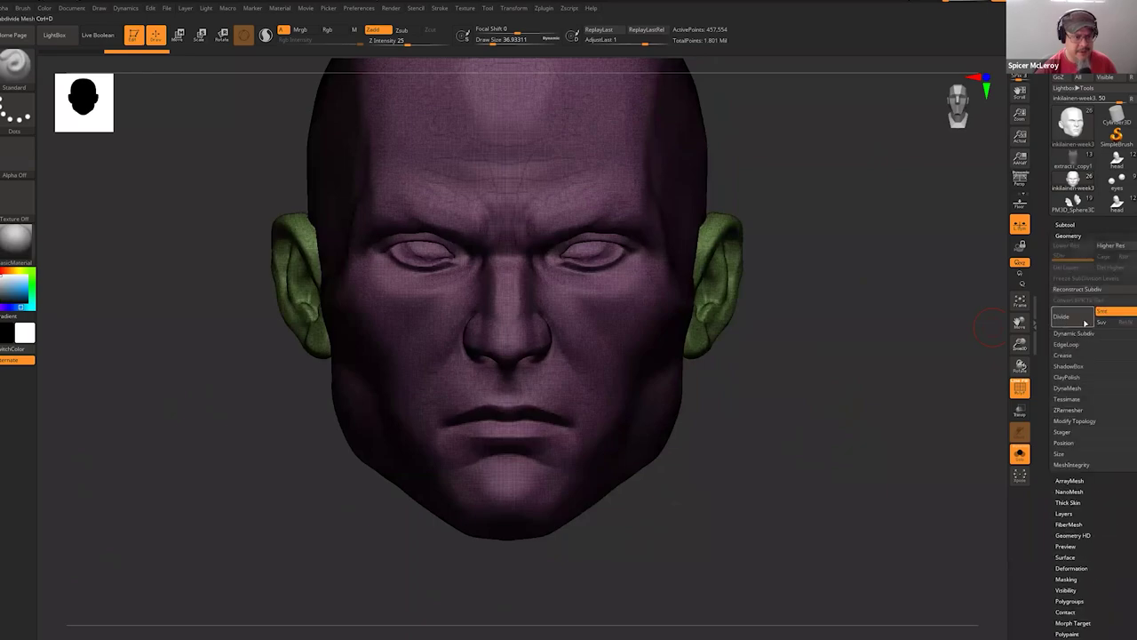
{"action": "left_click", "coordinate": [1068, 409]}
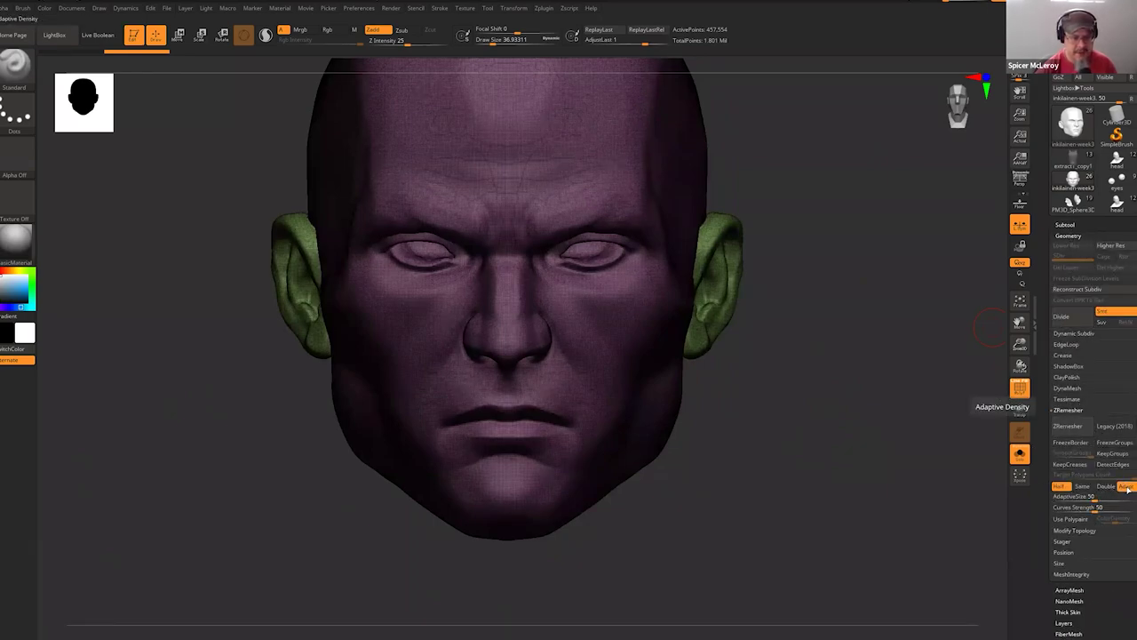
{"action": "left_click", "coordinate": [1126, 486]}
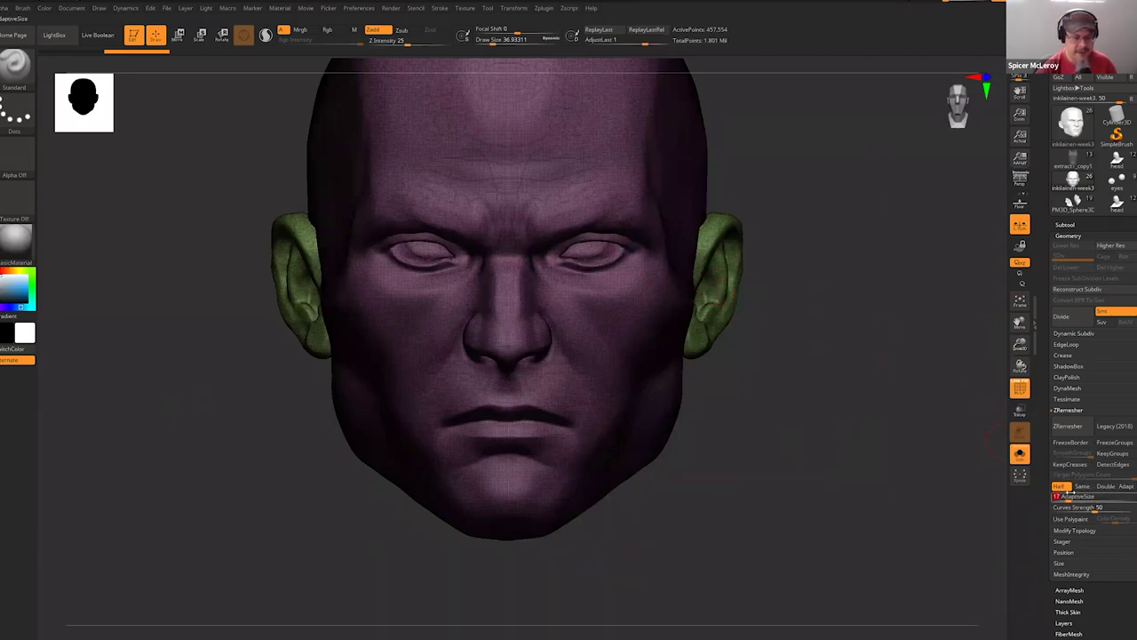
{"action": "left_click", "coordinate": [1057, 488]}
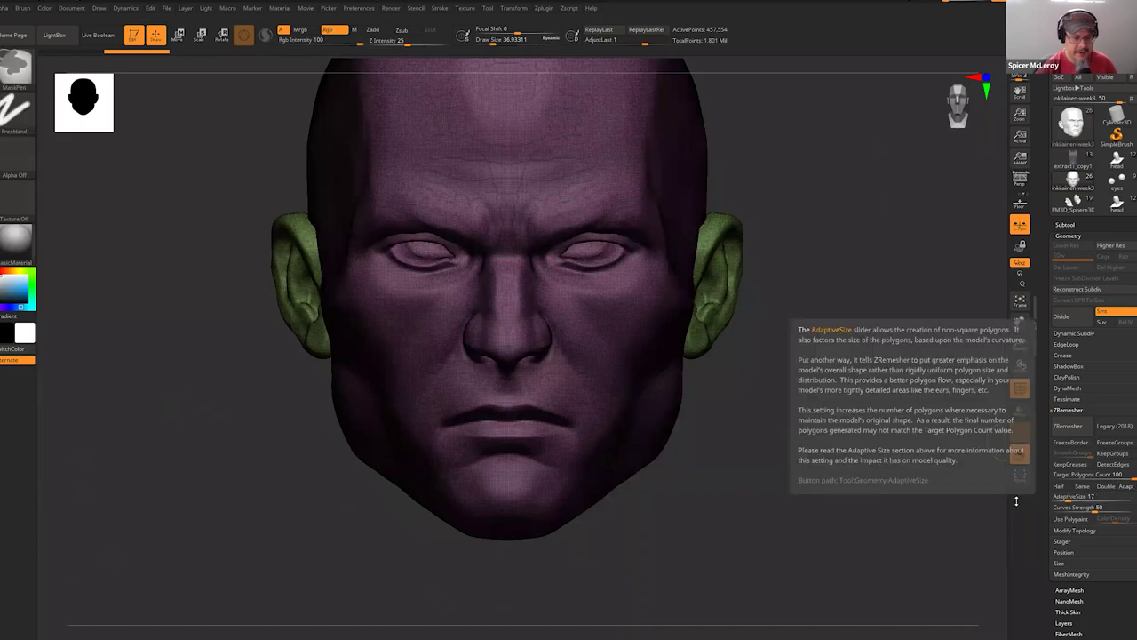
{"action": "left_click", "coordinate": [1126, 487]}
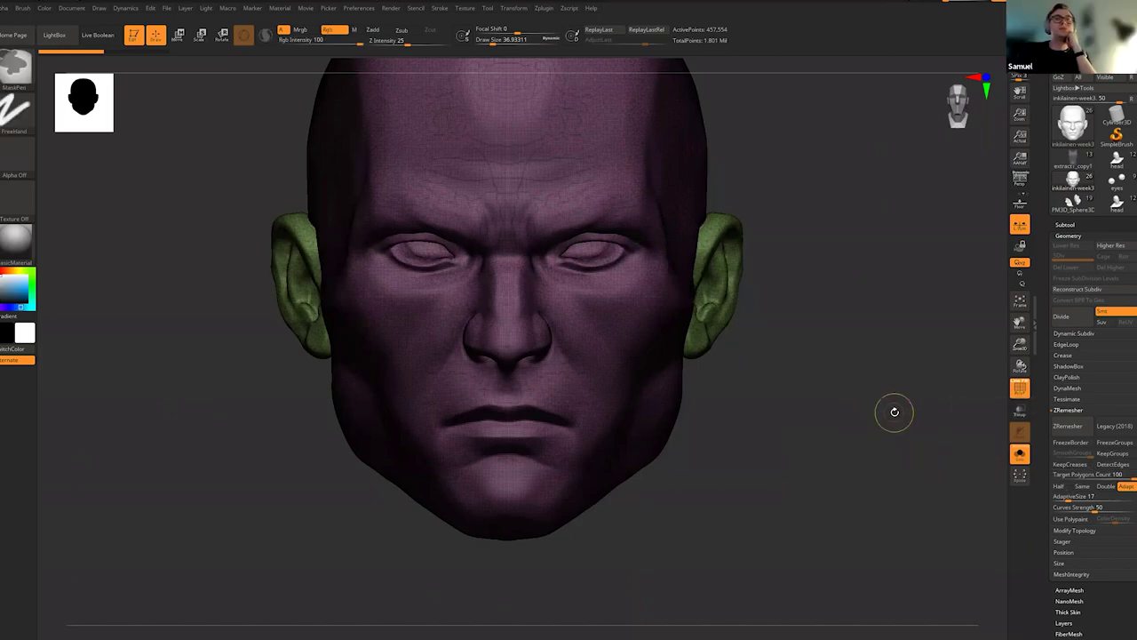
Assign the whole head to a single polygroup and ZRemesh it with a target polygons count of 10.
{"action": "key", "text": "ctrl+w"}
{"action": "mouse_move", "coordinate": [827, 347]}
{"action": "left_mouse_down"}
{"action": "mouse_move", "coordinate": [817, 365]}
{"action": "mouse_move", "coordinate": [845, 363]}
{"action": "mouse_move", "coordinate": [883, 388]}
{"action": "left_mouse_up"}
{"action": "left_click", "coordinate": [1125, 487]}
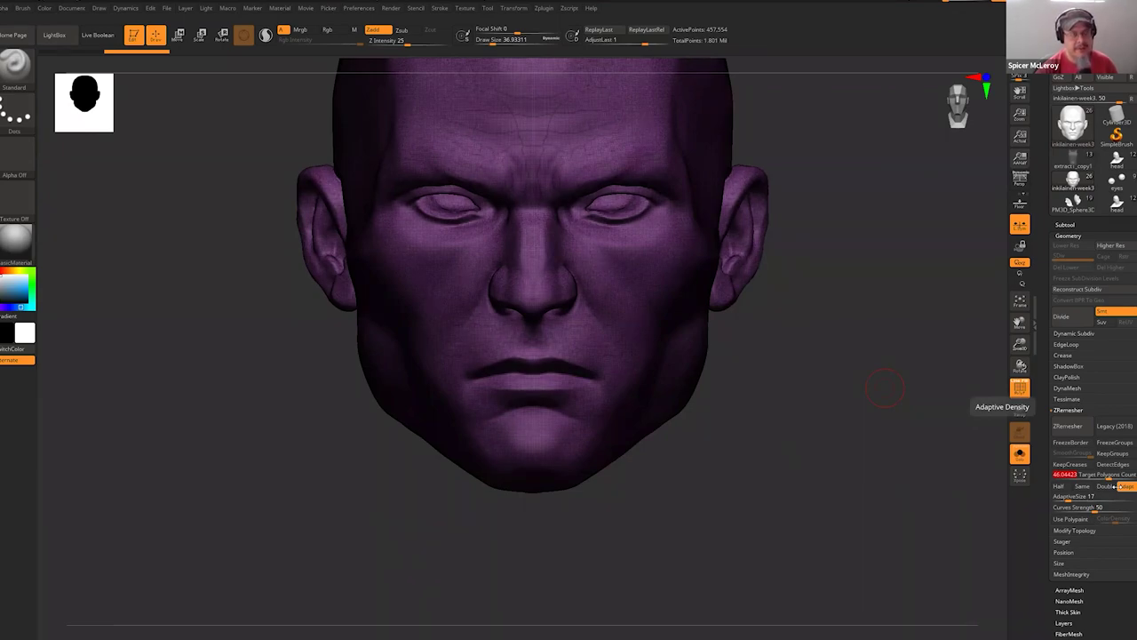
{"action": "type", "text": "10"}
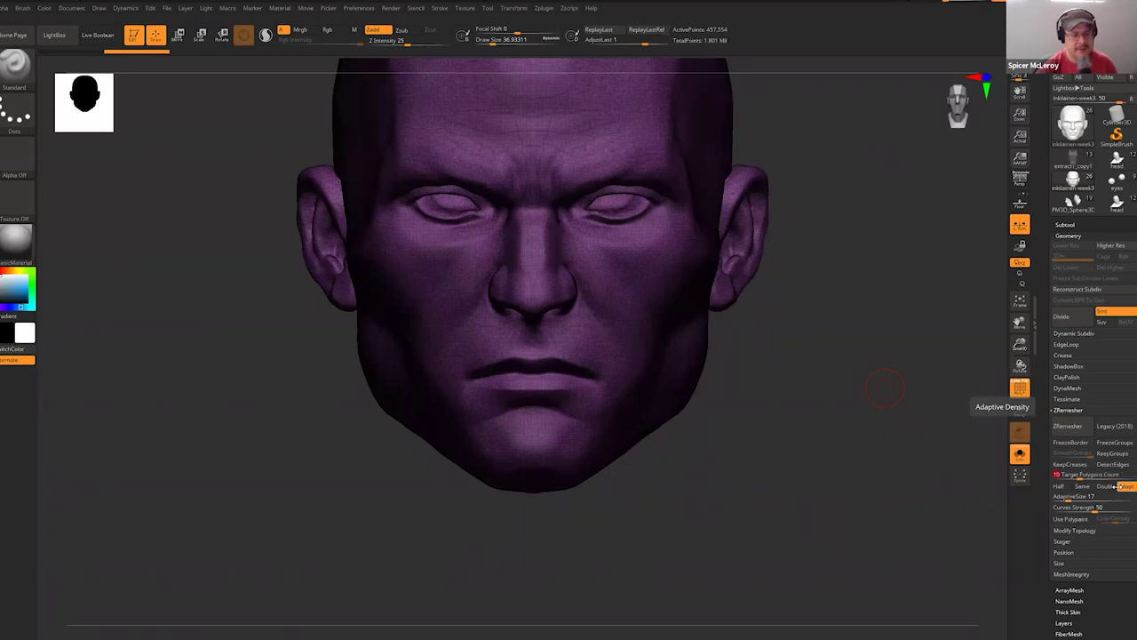
{"action": "left_click", "coordinate": [1071, 427]}
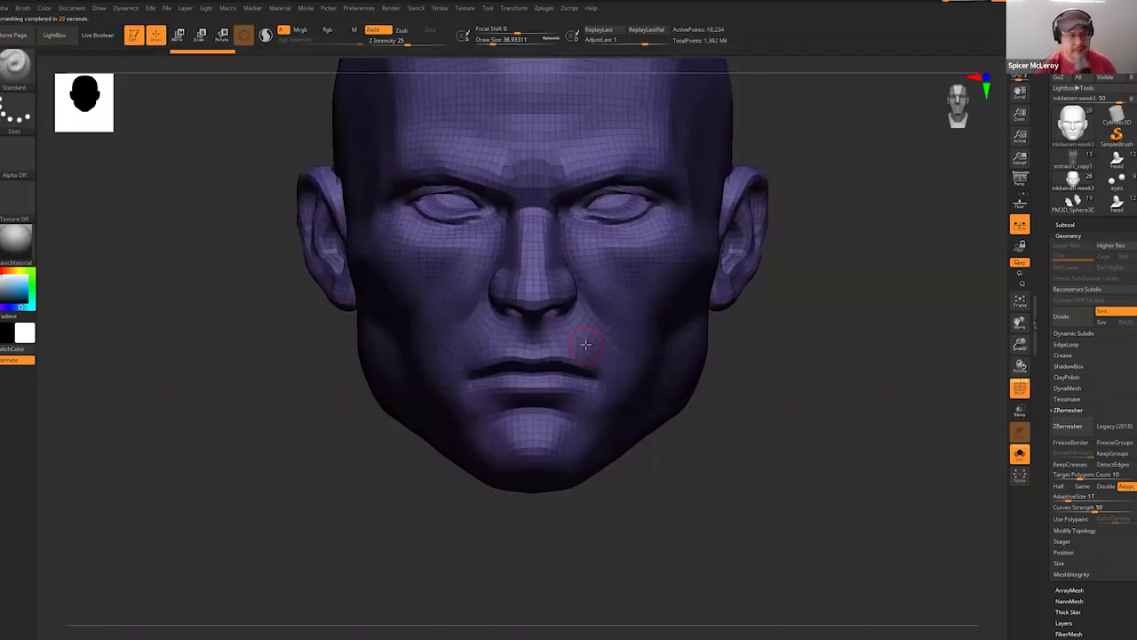
Examine the remeshed topology of the face and ear from several angles and undo the ZRemesh.
{"action": "mouse_move", "coordinate": [851, 336]}
{"action": "left_mouse_down"}
{"action": "mouse_move", "coordinate": [843, 319]}
{"action": "mouse_move", "coordinate": [827, 322]}
{"action": "mouse_move", "coordinate": [812, 343]}
{"action": "mouse_move", "coordinate": [825, 358]}
{"action": "mouse_move", "coordinate": [862, 349]}
{"action": "mouse_move", "coordinate": [856, 337]}
{"action": "mouse_move", "coordinate": [987, 477]}
{"action": "mouse_move", "coordinate": [1003, 461]}
{"action": "left_mouse_up"}
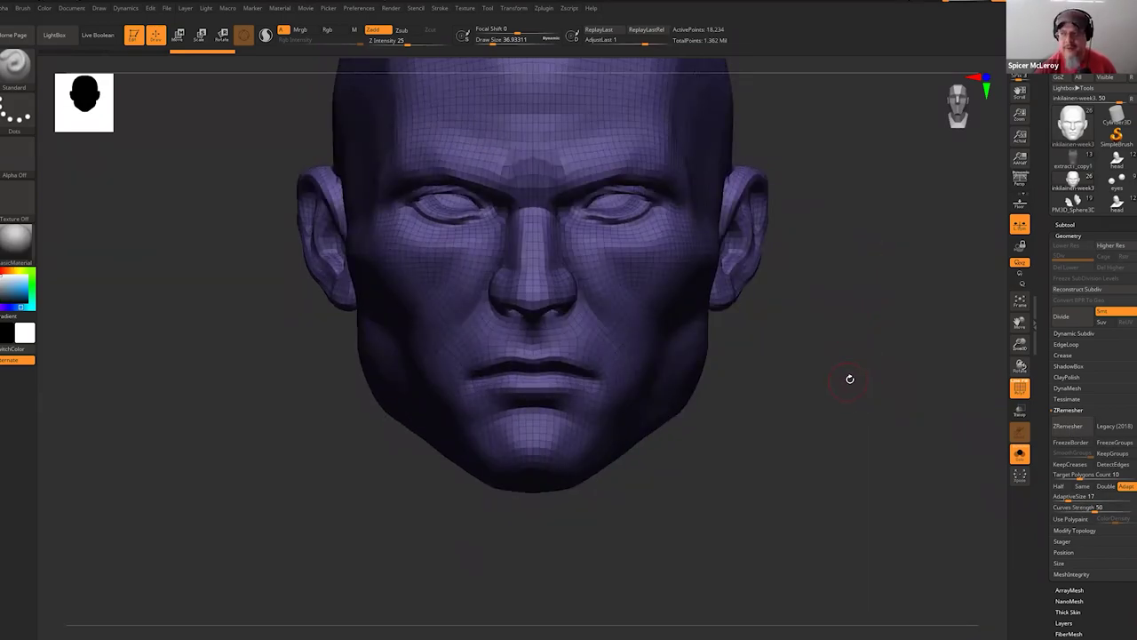
{"action": "left_click_drag", "start_coordinate": [839, 331], "coordinate": [799, 399]}
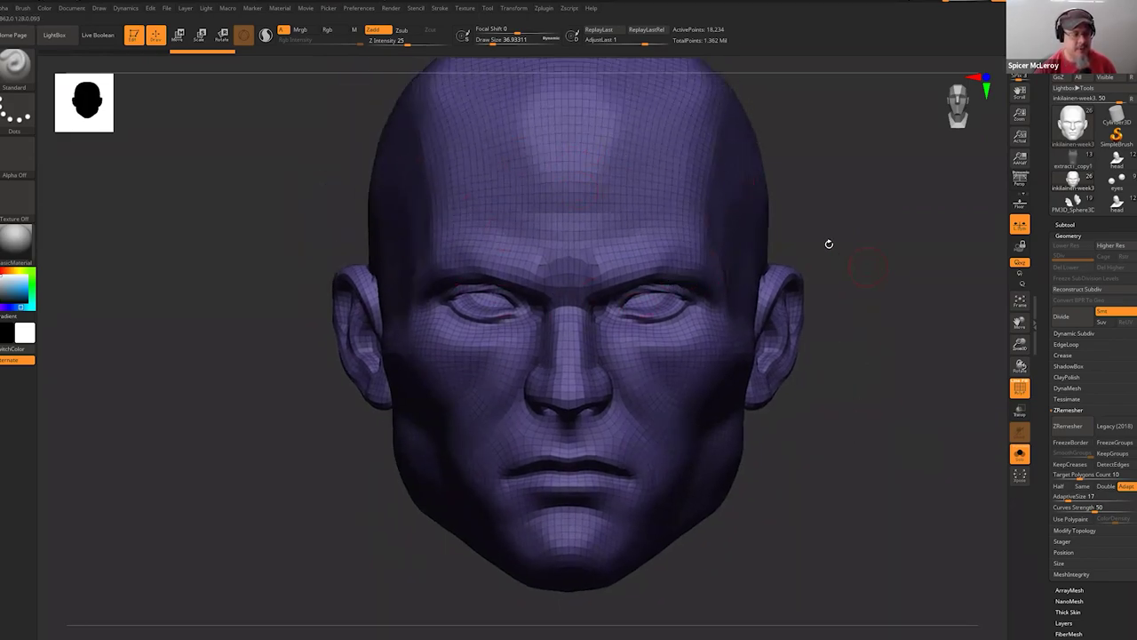
{"action": "left_click_drag", "start_coordinate": [864, 222], "coordinate": [857, 278]}
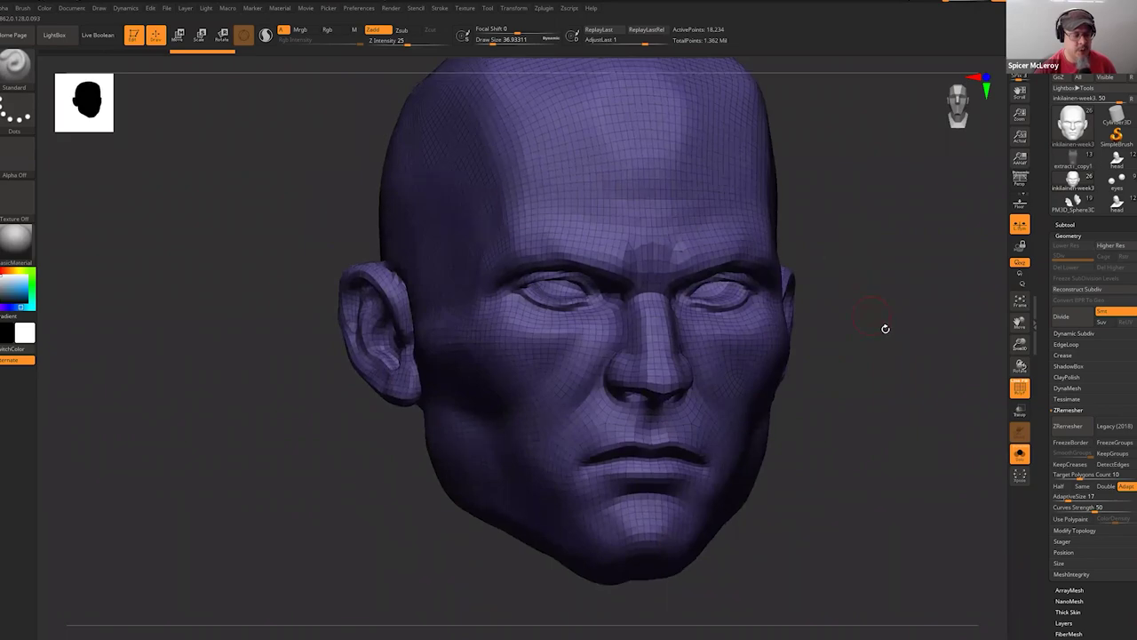
{"action": "left_click_drag", "start_coordinate": [876, 327], "coordinate": [866, 306]}
{"action": "mouse_move", "coordinate": [452, 250]}
{"action": "left_mouse_down"}
{"action": "mouse_move", "coordinate": [413, 273]}
{"action": "mouse_move", "coordinate": [449, 306]}
{"action": "left_mouse_up"}
{"action": "key", "text": "s"}
{"action": "key", "text": "ctrl"}
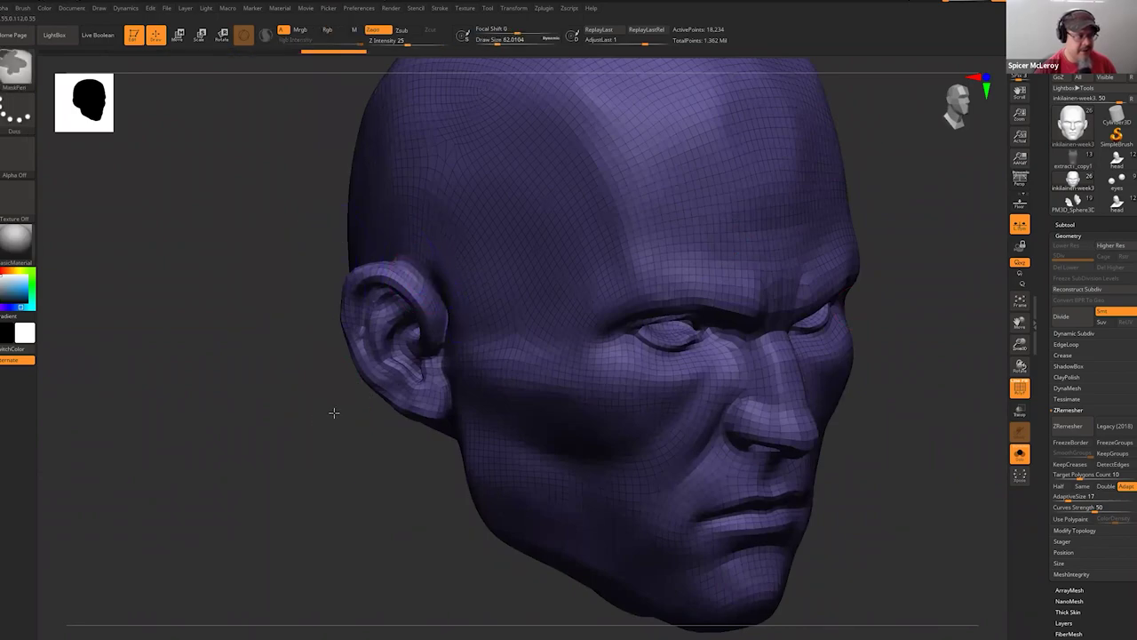
{"action": "key", "text": "shift"}
{"action": "right_click_drag", "start_coordinate": [461, 299], "coordinate": [444, 312]}
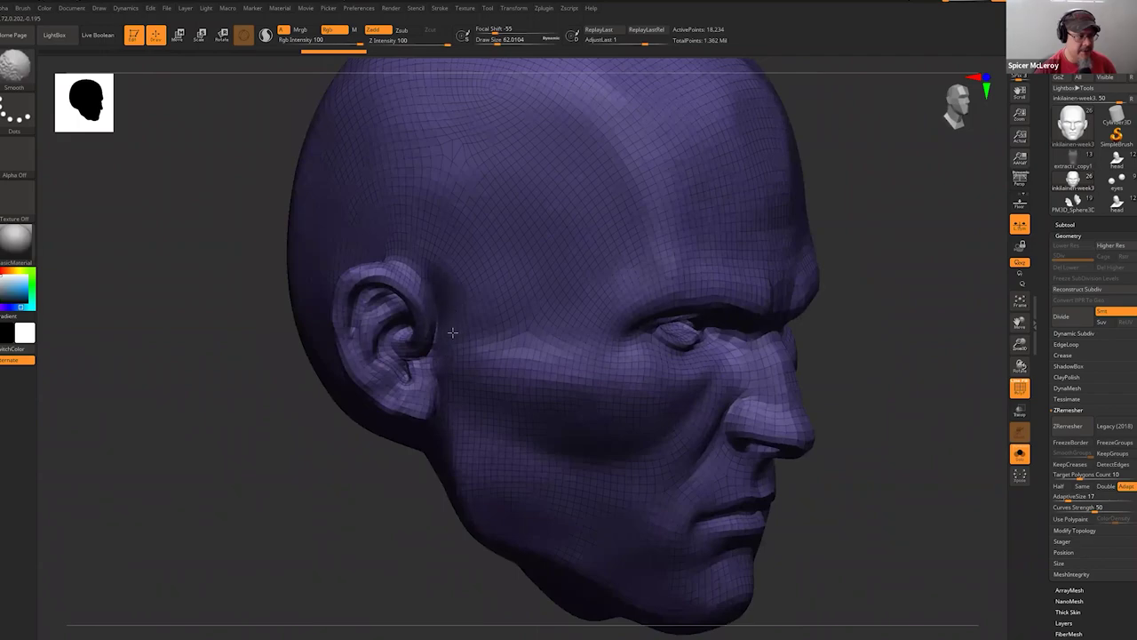
{"action": "left_click_drag", "start_coordinate": [256, 465], "coordinate": [287, 436]}
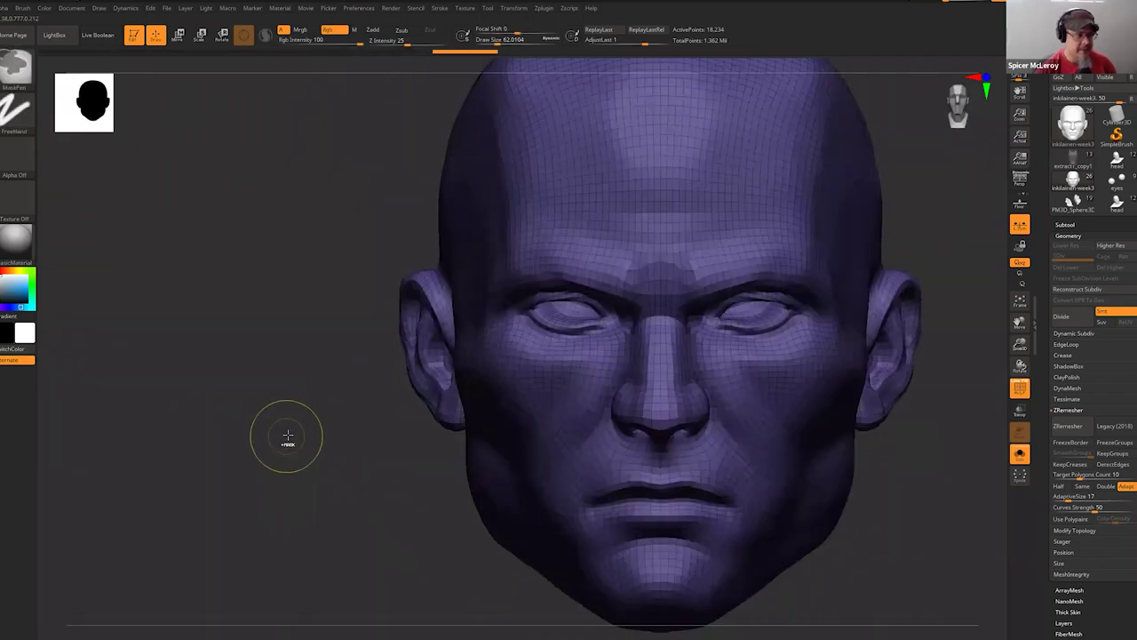
{"action": "key", "text": "d"}
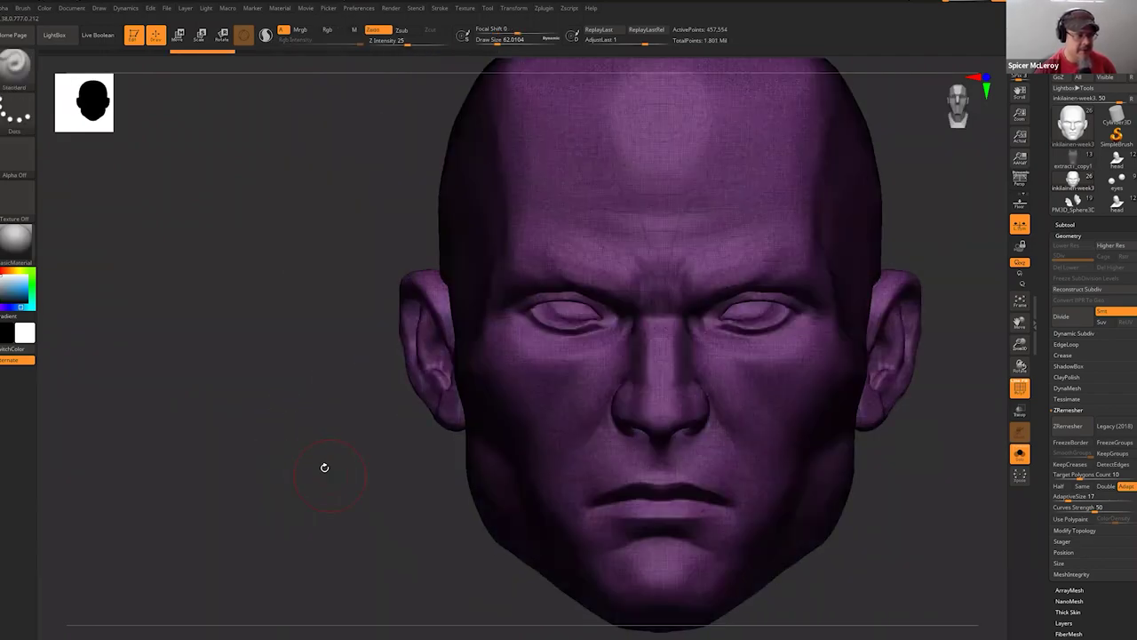
Mask the areas around both eyes and convert them into their own polygroup.
{"action": "mouse_move", "coordinate": [756, 370]}
{"action": "right_mouse_down", "text": "alt"}
{"action": "mouse_move", "coordinate": [710, 315]}
{"action": "mouse_move", "coordinate": [656, 279]}
{"action": "mouse_move", "coordinate": [635, 290]}
{"action": "right_mouse_up", "text": "alt"}
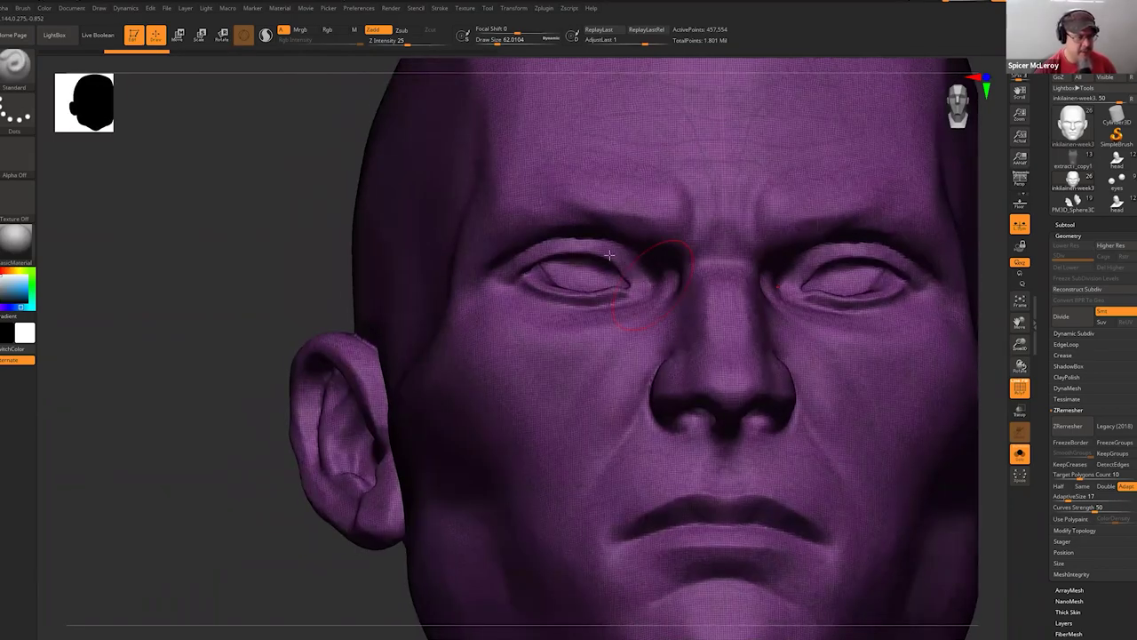
{"action": "mouse_move", "coordinate": [575, 253]}
{"action": "left_mouse_down", "text": "ctrl"}
{"action": "mouse_move", "coordinate": [520, 280]}
{"action": "mouse_move", "coordinate": [528, 302]}
{"action": "mouse_move", "coordinate": [604, 321]}
{"action": "mouse_move", "coordinate": [635, 307]}
{"action": "mouse_move", "coordinate": [531, 305]}
{"action": "left_mouse_up", "text": "ctrl"}
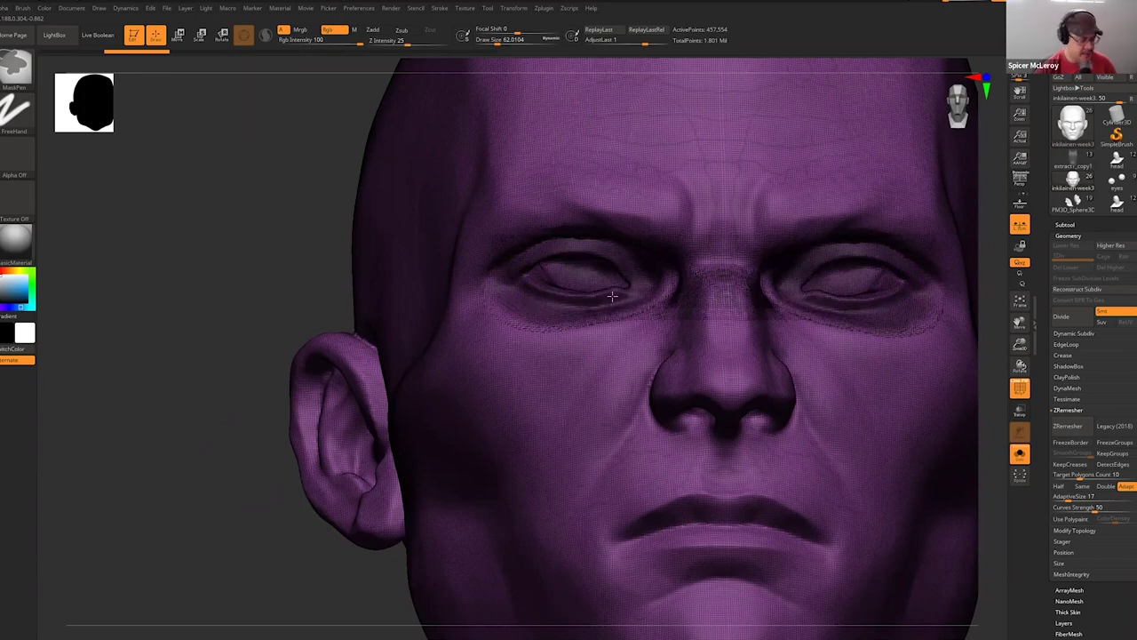
{"action": "left_click_drag", "start_coordinate": [612, 295], "coordinate": [533, 308], "text": "ctrl"}
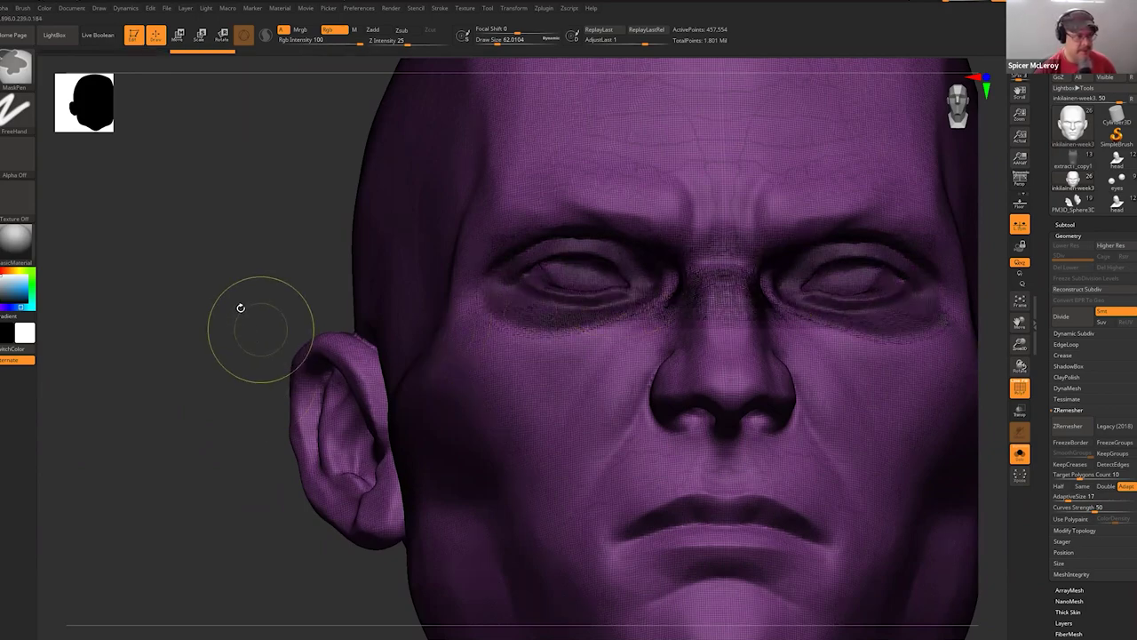
{"action": "key", "text": "ctrl+w"}
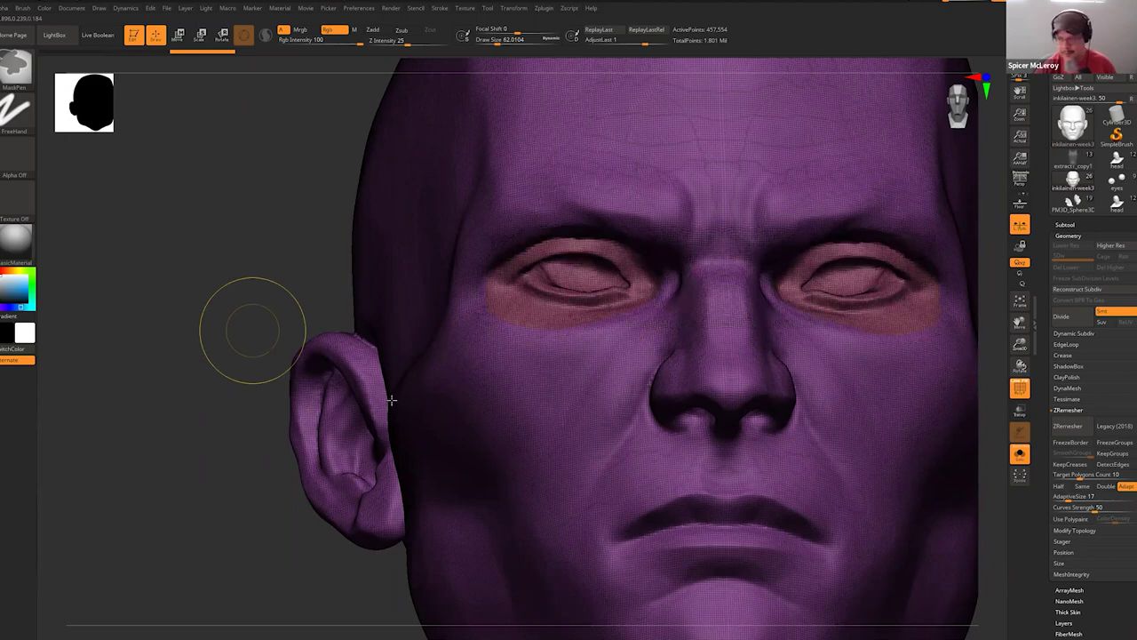
Try masking the area beneath the eyes over the edge of the eye polygroup, and undo the masking.
{"action": "left_click_drag", "start_coordinate": [255, 329], "coordinate": [391, 396], "text": "shift"}
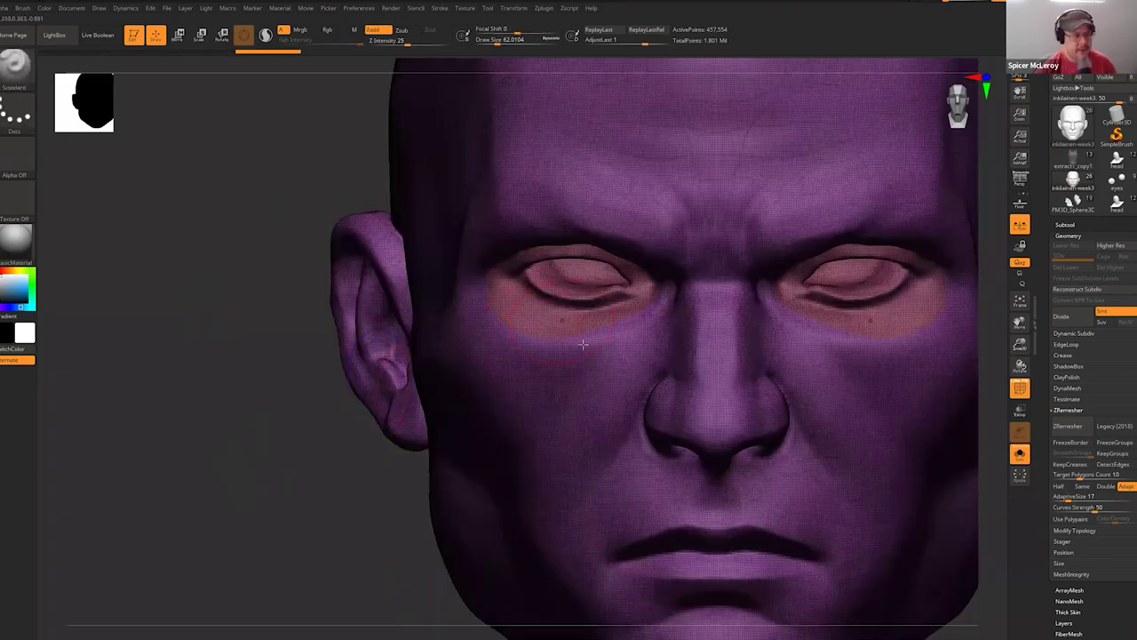
{"action": "right_click_drag", "start_coordinate": [642, 319], "coordinate": [701, 337]}
{"action": "mouse_move", "coordinate": [612, 329]}
{"action": "left_mouse_down", "text": "ctrl"}
{"action": "mouse_move", "coordinate": [637, 308]}
{"action": "mouse_move", "coordinate": [587, 336]}
{"action": "left_mouse_up", "text": "ctrl"}
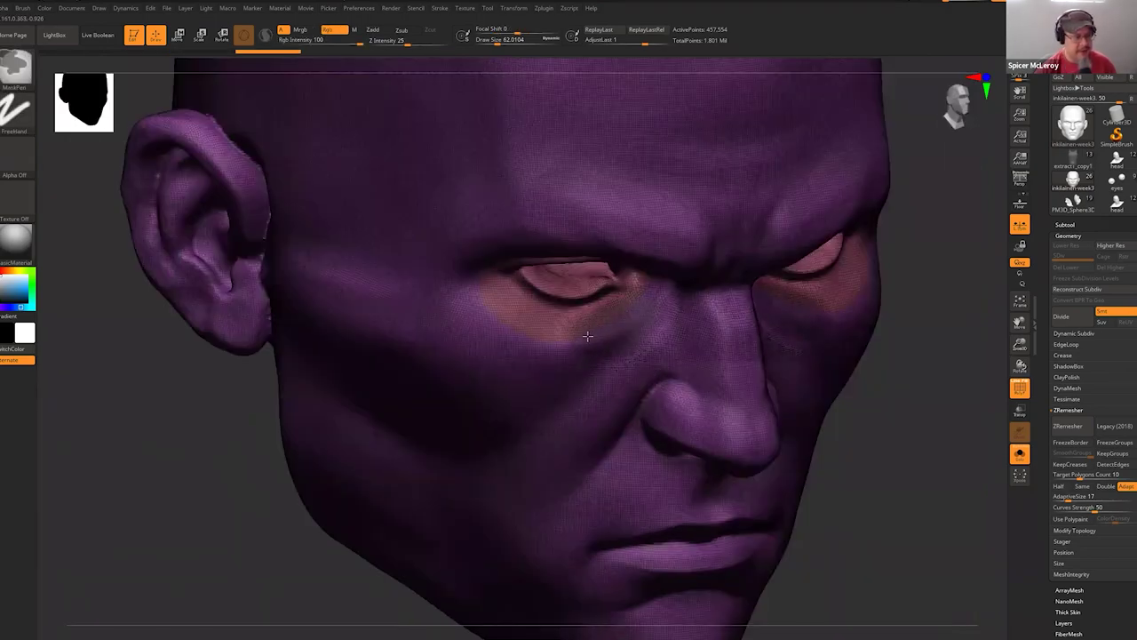
{"action": "left_click_drag", "start_coordinate": [493, 326], "coordinate": [618, 324], "text": "ctrl"}
{"action": "left_click_drag", "start_coordinate": [511, 336], "coordinate": [533, 285], "text": "ctrl"}
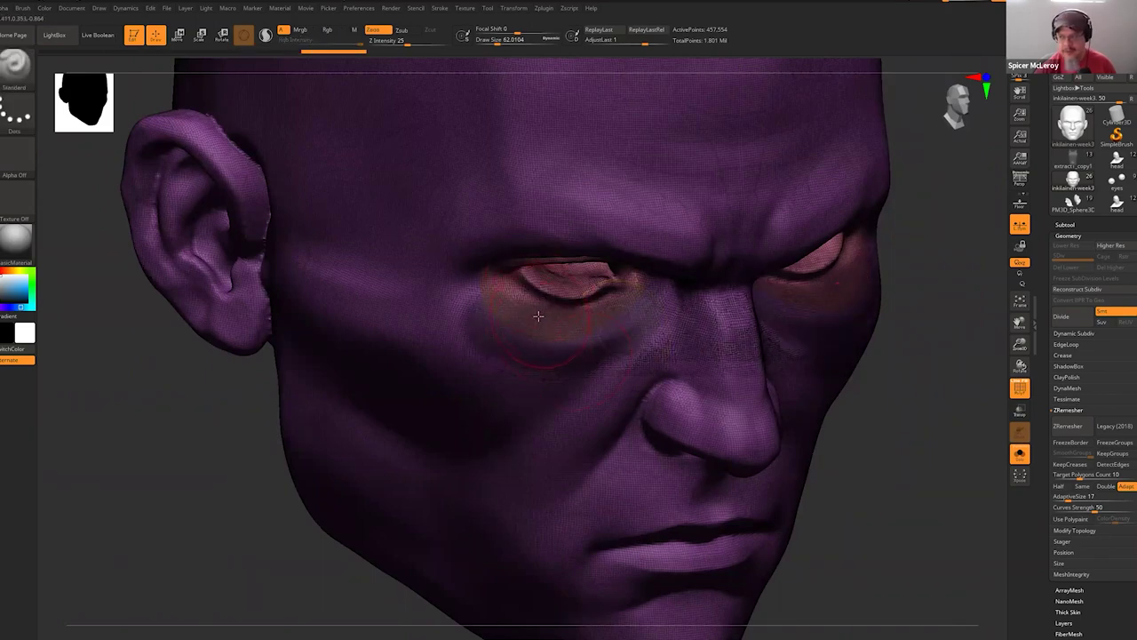
{"action": "key", "text": "ctrl"}
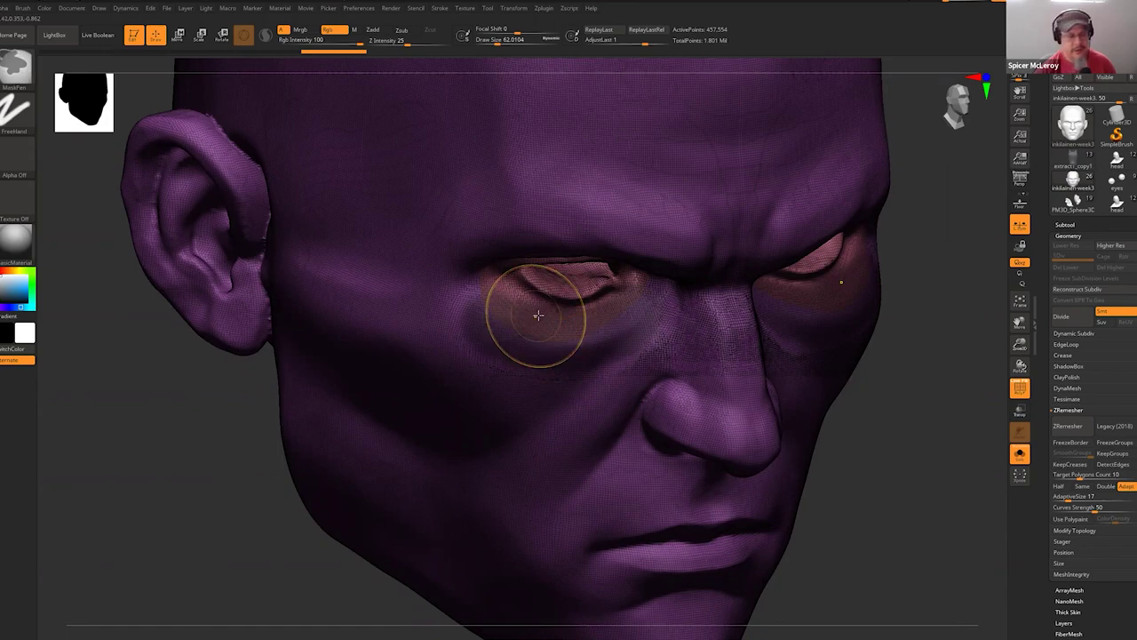
{"action": "key", "text": "ctrl+z"}
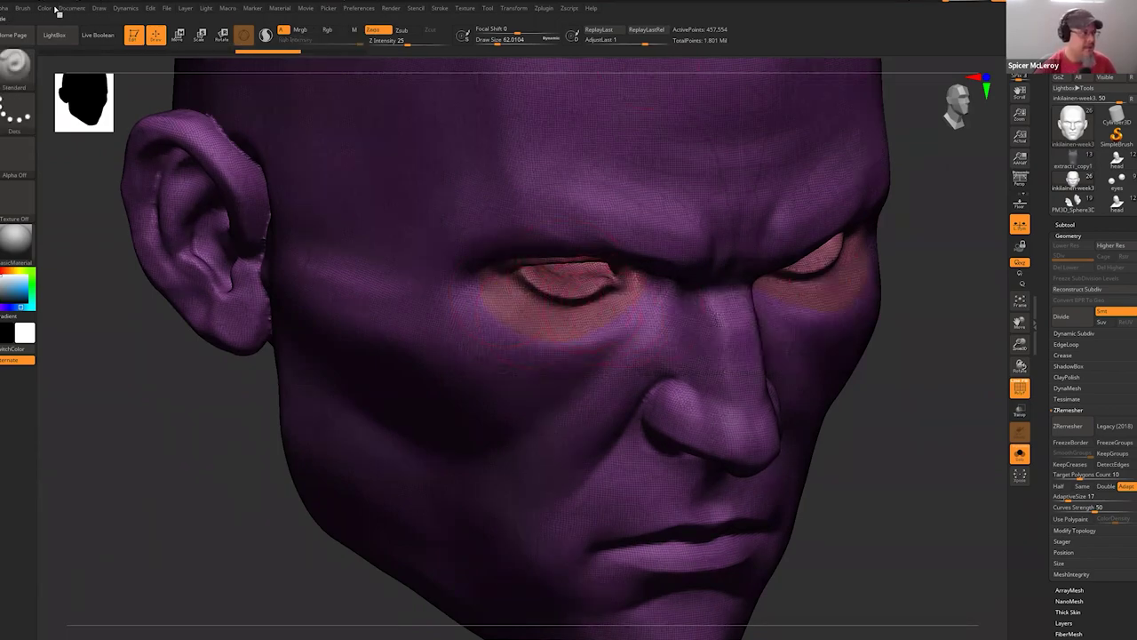
Adjust the mask brush's auto masking and try masking the skin around the eye polygroup.
{"action": "left_click", "coordinate": [24, 9]}
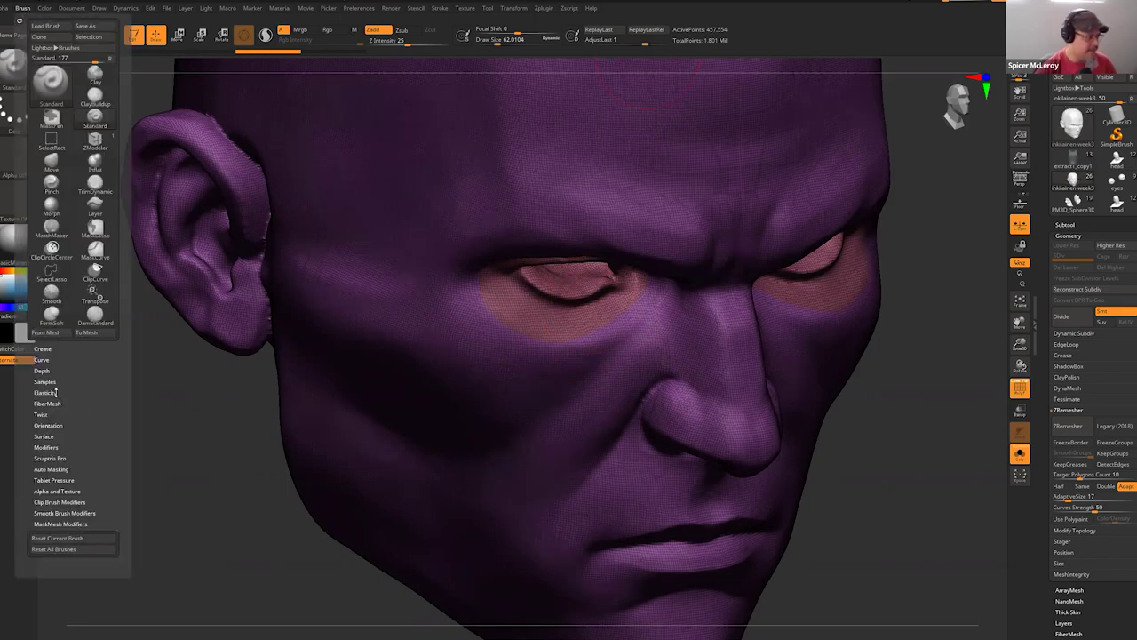
{"action": "left_click", "coordinate": [47, 469]}
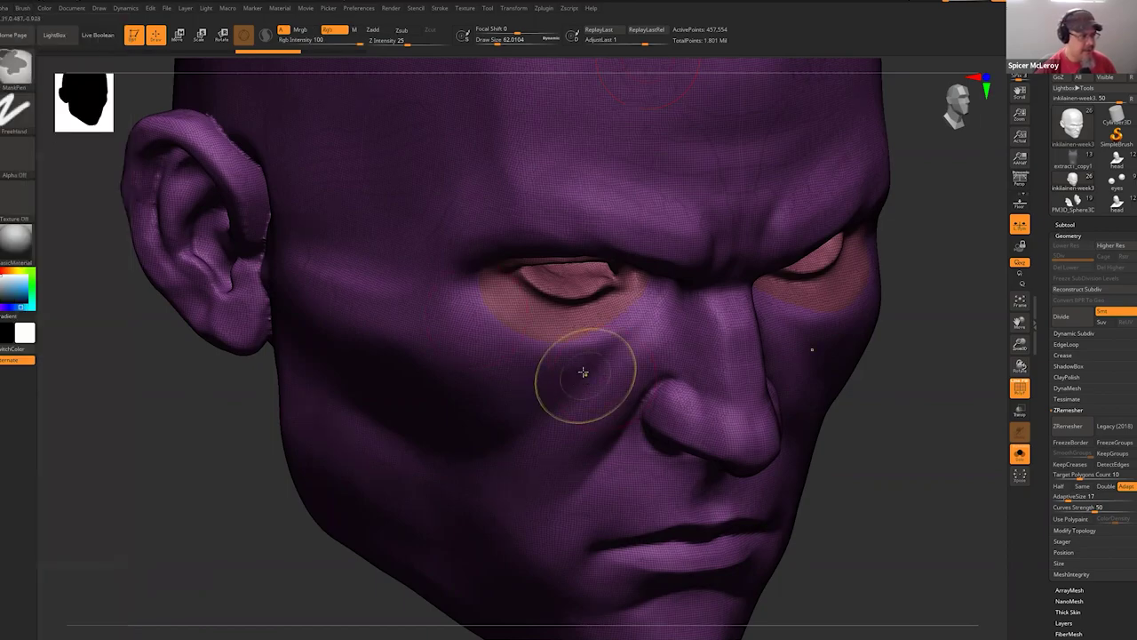
{"action": "left_click_drag", "start_coordinate": [560, 387], "coordinate": [558, 379]}
{"action": "mouse_move", "coordinate": [639, 311]}
{"action": "left_mouse_down"}
{"action": "mouse_move", "coordinate": [553, 349]}
{"action": "mouse_move", "coordinate": [474, 297]}
{"action": "mouse_move", "coordinate": [596, 347]}
{"action": "mouse_move", "coordinate": [652, 285]}
{"action": "mouse_move", "coordinate": [580, 236]}
{"action": "left_mouse_up"}
{"action": "mouse_move", "coordinate": [472, 253]}
{"action": "left_mouse_down"}
{"action": "mouse_move", "coordinate": [670, 226]}
{"action": "mouse_move", "coordinate": [483, 325]}
{"action": "mouse_move", "coordinate": [606, 331]}
{"action": "mouse_move", "coordinate": [474, 333]}
{"action": "left_mouse_up"}
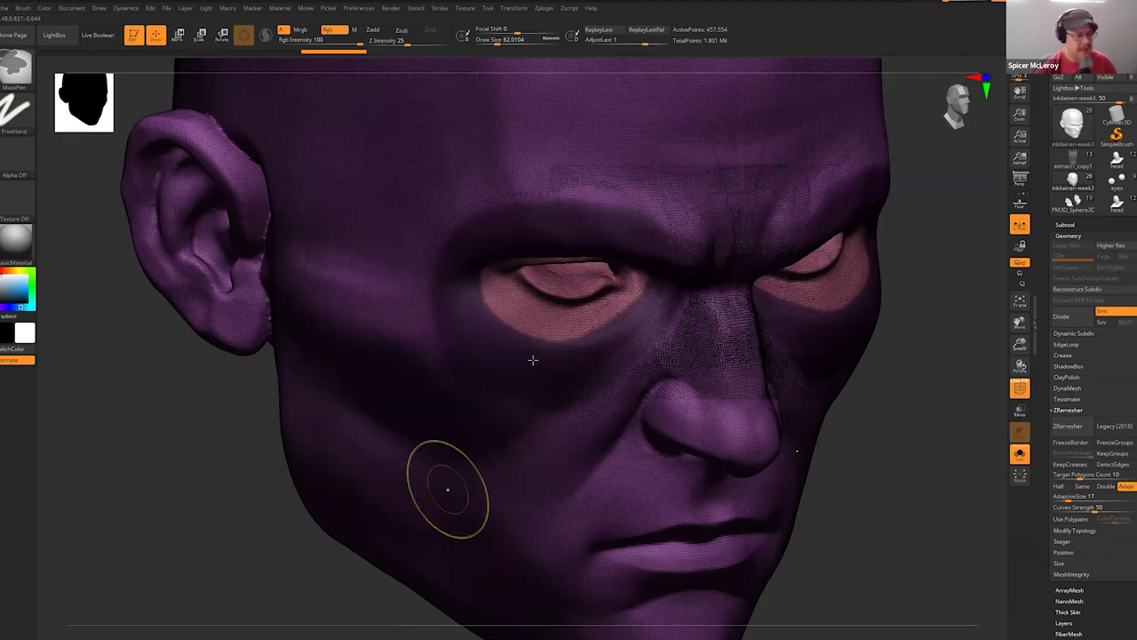
{"action": "key", "text": "ctrl+w"}
Try pulling the skin at the edge of the eye polygroup with the Move brush at a larger draw size, and undo the strokes.
{"action": "key", "text": "b"}
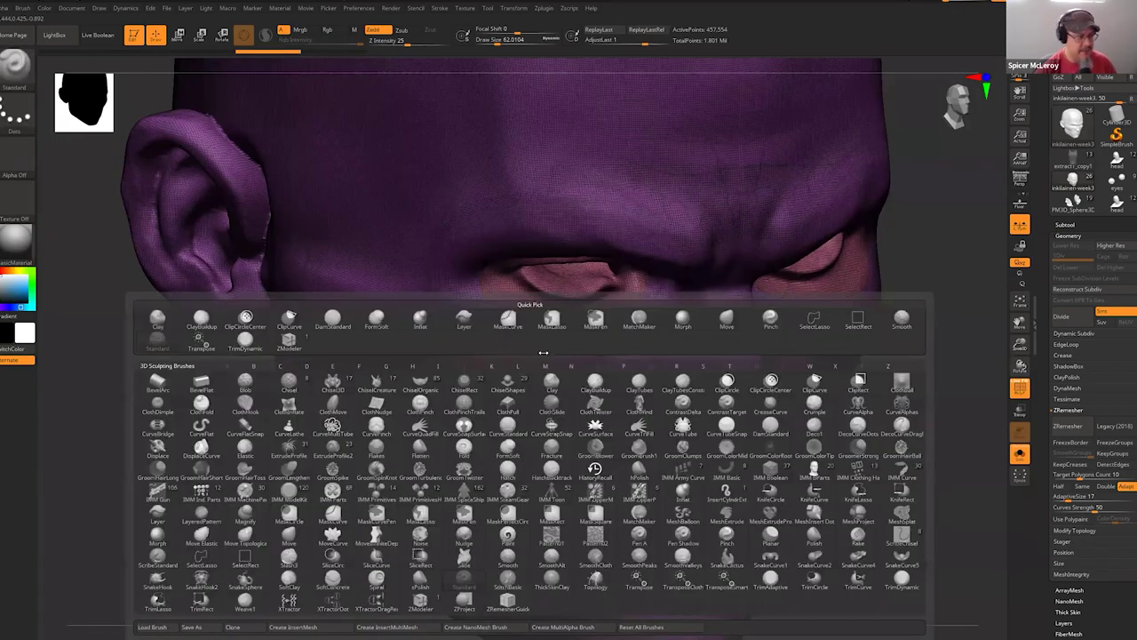
{"action": "key", "text": "m"}
{"action": "key", "text": "v"}
{"action": "key", "text": "s"}
{"action": "left_click", "coordinate": [551, 362]}
{"action": "mouse_move", "coordinate": [550, 363]}
{"action": "left_mouse_down"}
{"action": "mouse_move", "coordinate": [518, 373]}
{"action": "mouse_move", "coordinate": [471, 419]}
{"action": "left_mouse_up"}
{"action": "left_click_drag", "start_coordinate": [493, 353], "coordinate": [569, 339]}
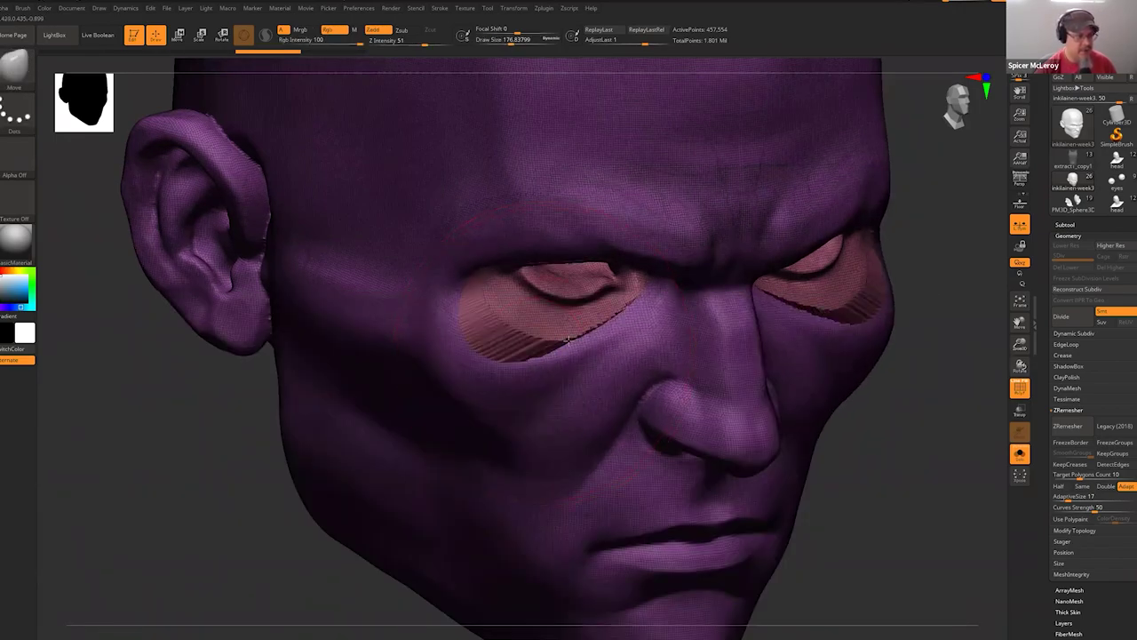
{"action": "key", "text": "ctrl+z"}
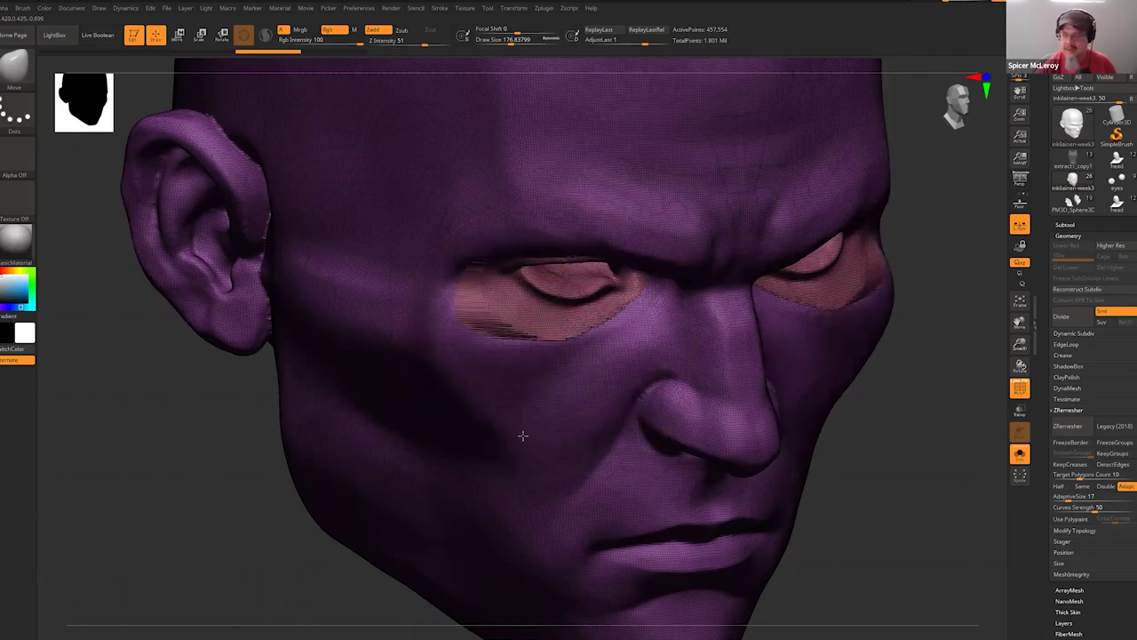
{"action": "left_click_drag", "start_coordinate": [569, 356], "coordinate": [541, 391]}
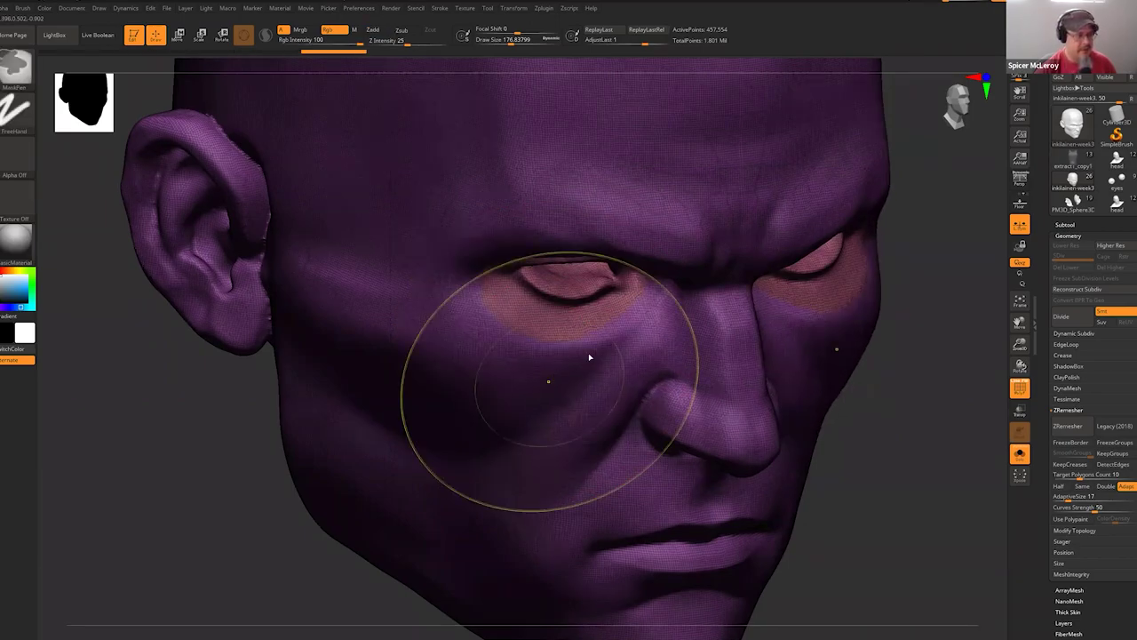
Try a FormSoft brush stroke beneath the eye along the polygroup edge, and undo it.
{"action": "key", "text": "b"}
{"action": "key", "text": "f"}
{"action": "key", "text": "s"}
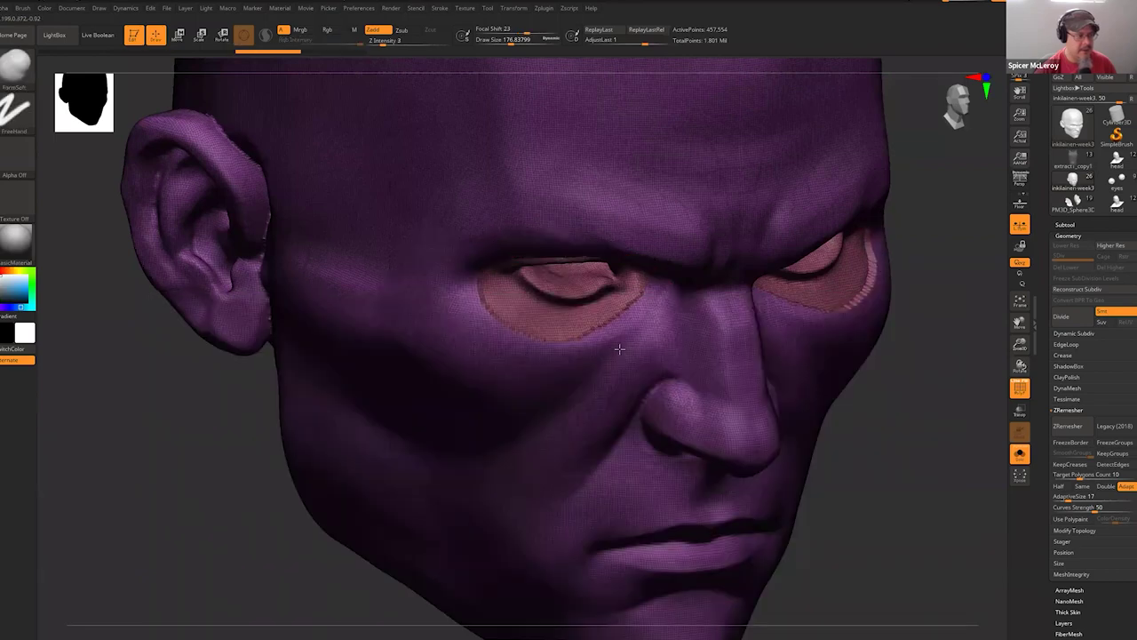
{"action": "left_click_drag", "start_coordinate": [621, 348], "coordinate": [589, 349]}
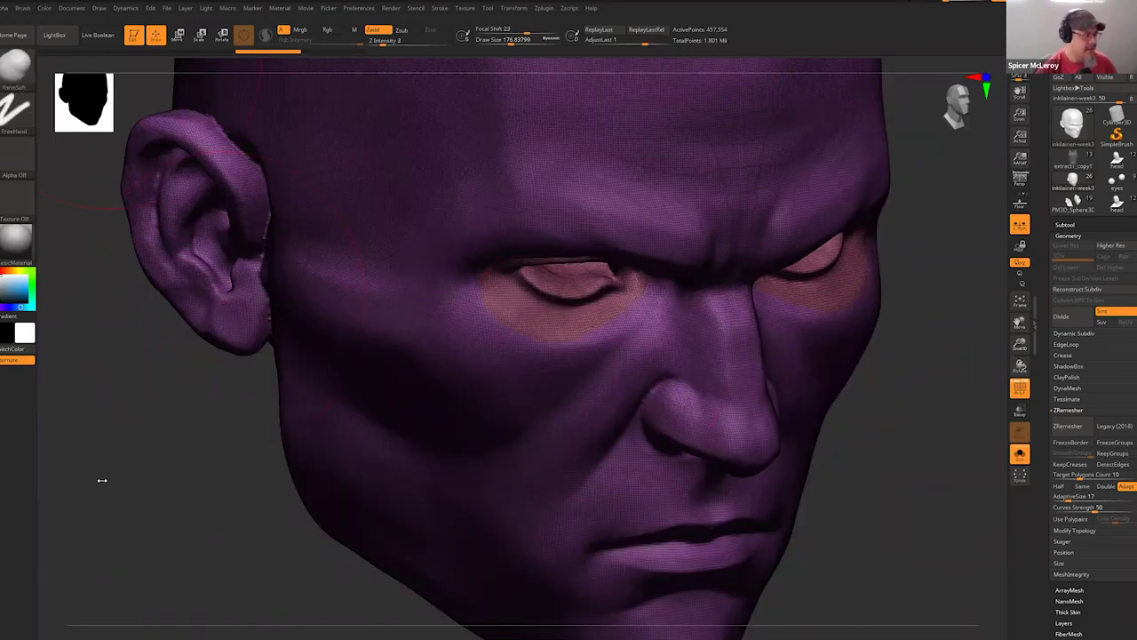
{"action": "key", "text": "b"}
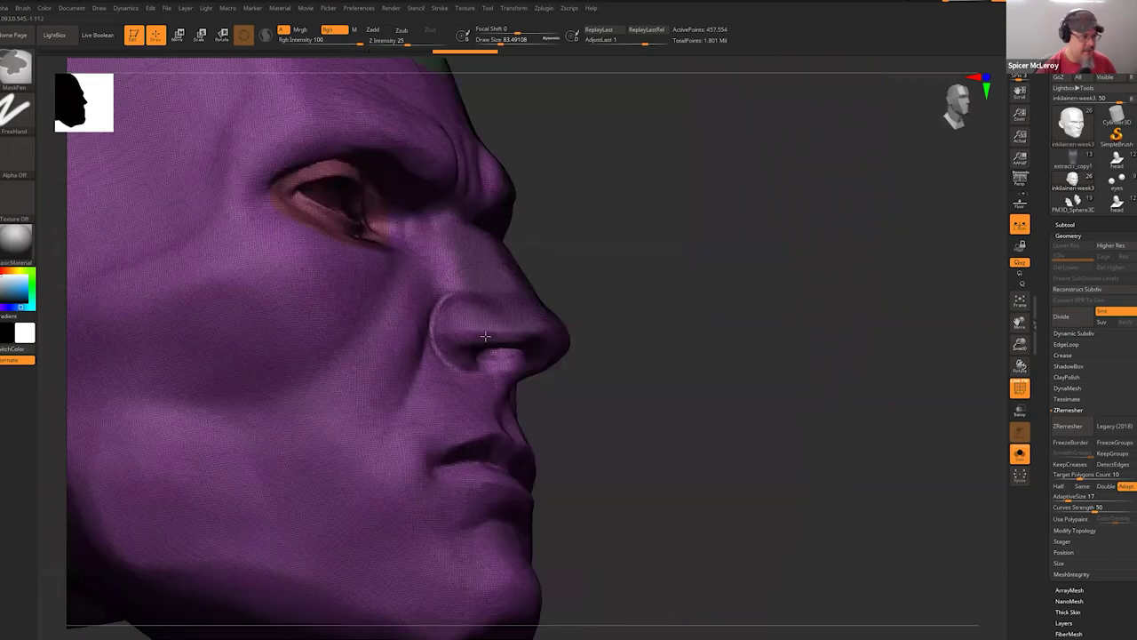
Mask the whole nose from the bridge to the nostrils and convert it into its own polygroup.
{"action": "mouse_move", "coordinate": [488, 284]}
{"action": "left_mouse_down", "text": "ctrl"}
{"action": "mouse_move", "coordinate": [447, 286]}
{"action": "mouse_move", "coordinate": [470, 222]}
{"action": "left_mouse_up", "text": "ctrl"}
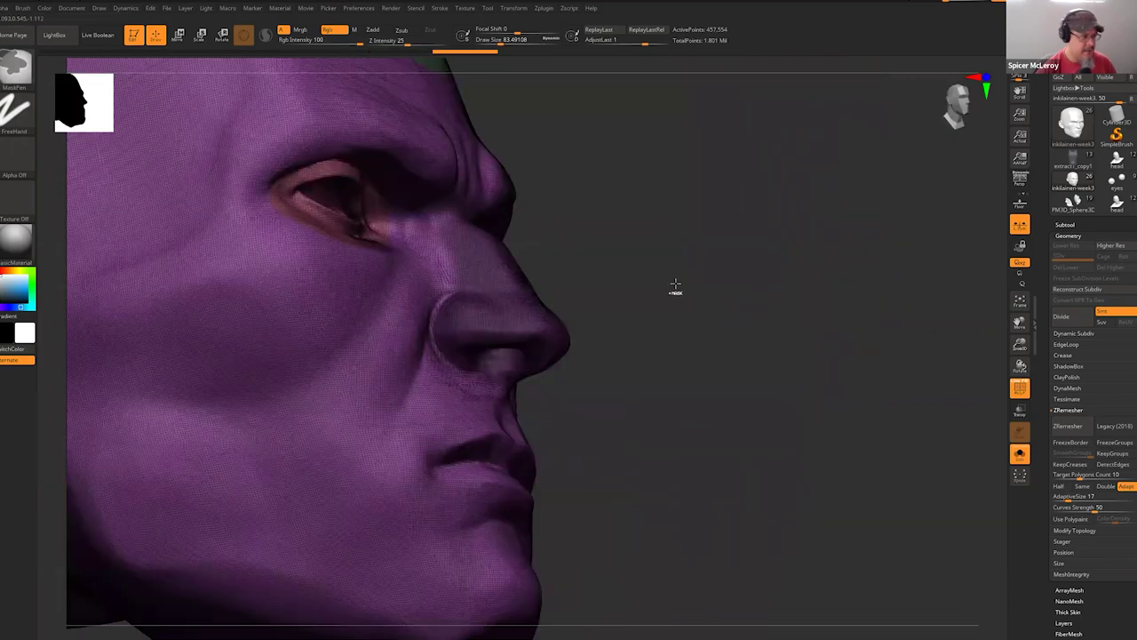
{"action": "key", "text": "ctrl+w"}
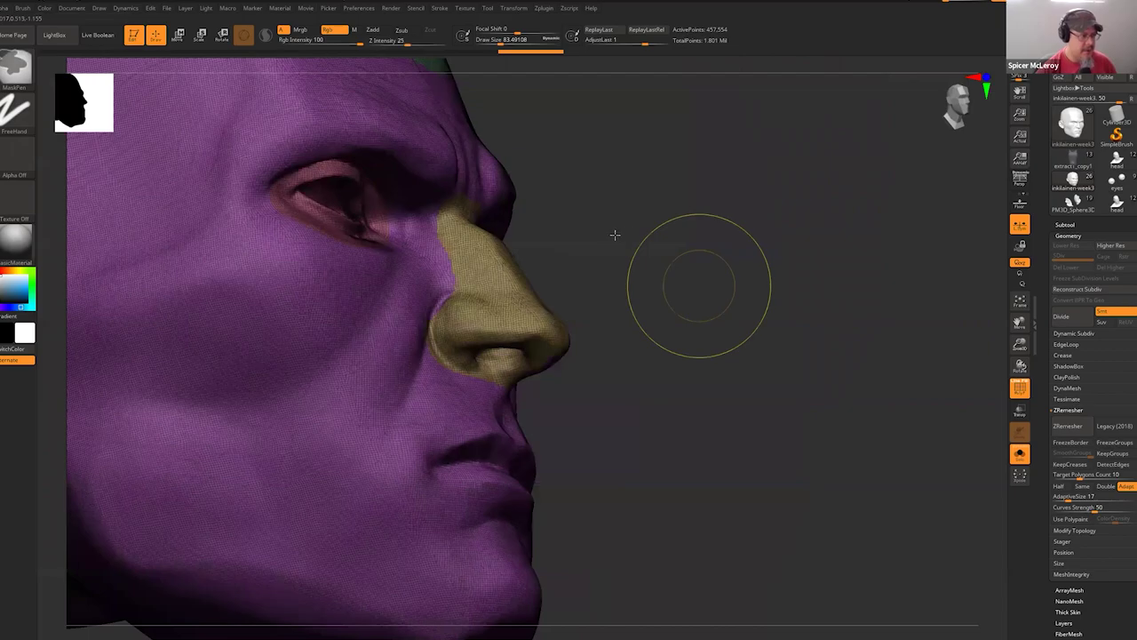
{"action": "left_click_drag", "start_coordinate": [567, 213], "coordinate": [373, 329]}
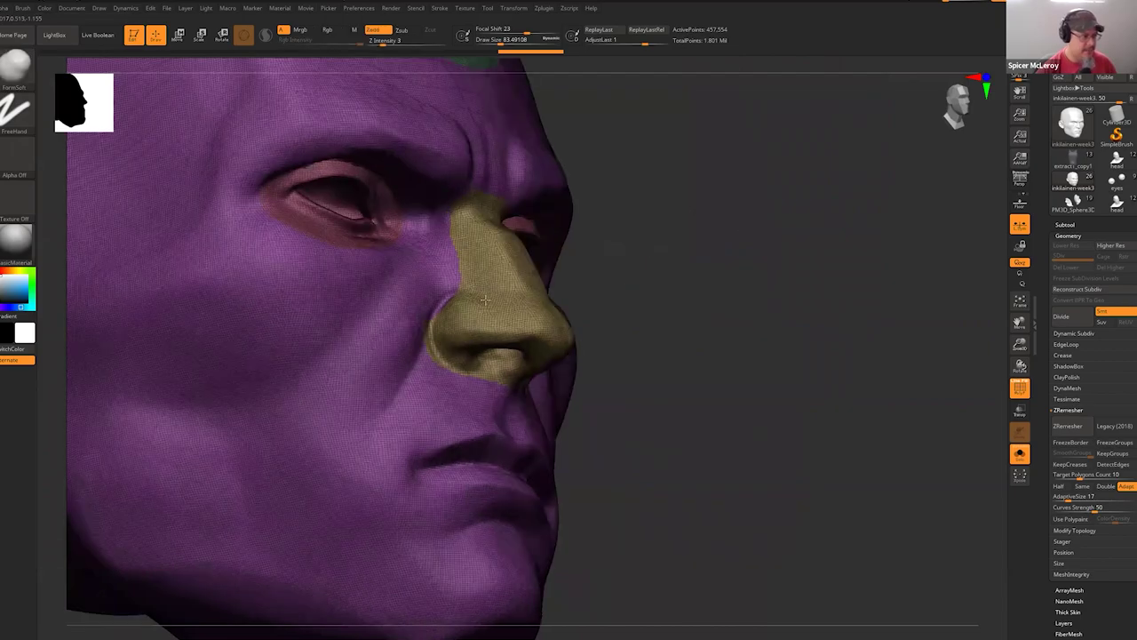
Mask both lips, try converting them into a polygroup, and undo the grouping while keeping the mask.
{"action": "right_click_drag", "start_coordinate": [485, 301], "coordinate": [486, 256]}
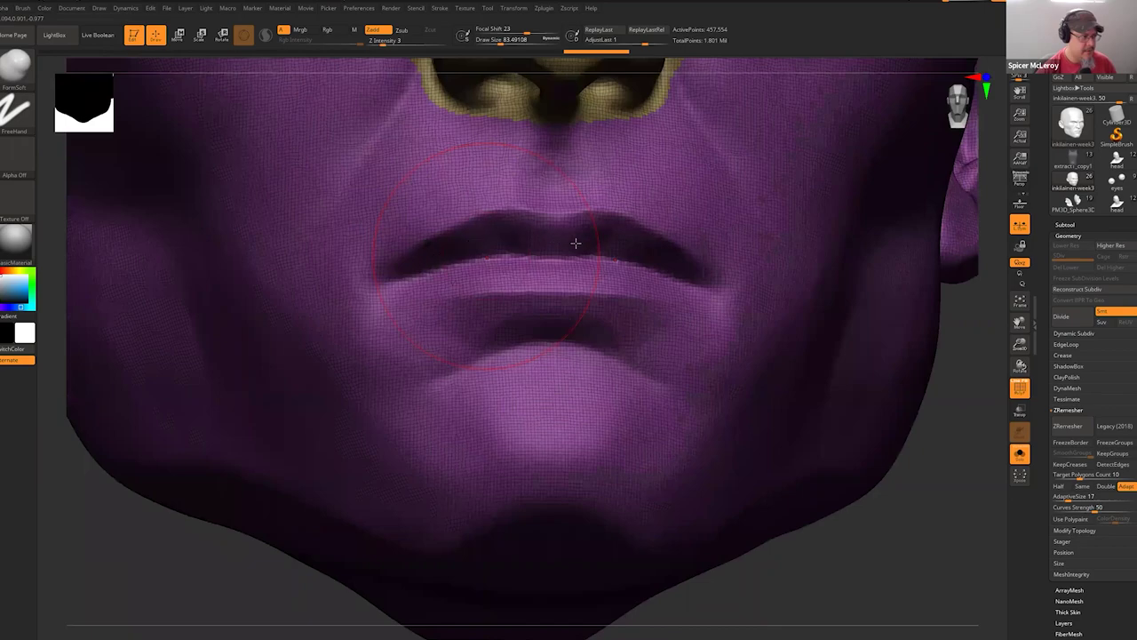
{"action": "key", "text": "ctrl"}
{"action": "left_click_drag", "start_coordinate": [572, 271], "coordinate": [452, 269], "text": "ctrl"}
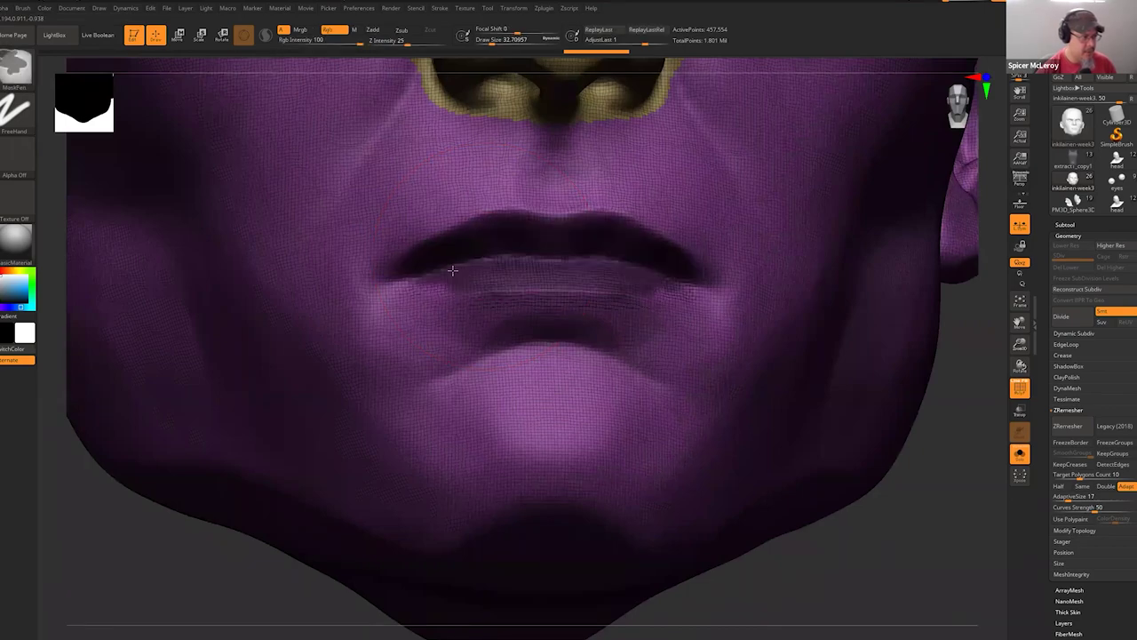
{"action": "key", "text": "ctrl+w"}
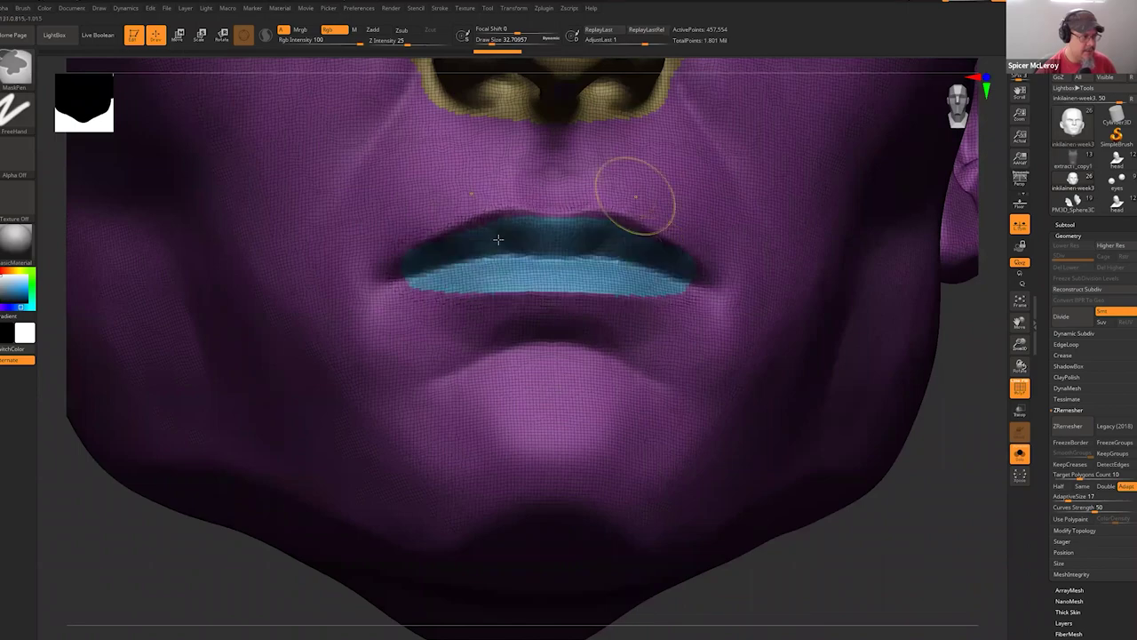
{"action": "key", "text": "ctrl+z"}
Refine the lip mask along the upper lip and convert the lips into their own polygroup.
{"action": "key", "text": "ctrl"}
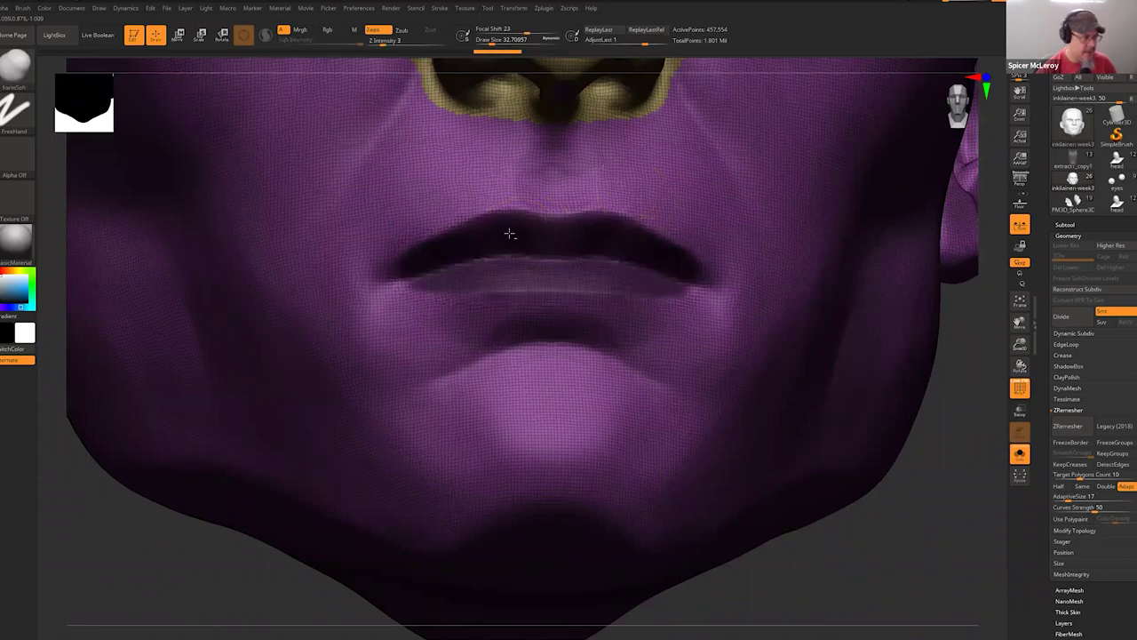
{"action": "right_click_drag", "start_coordinate": [541, 215], "coordinate": [515, 205]}
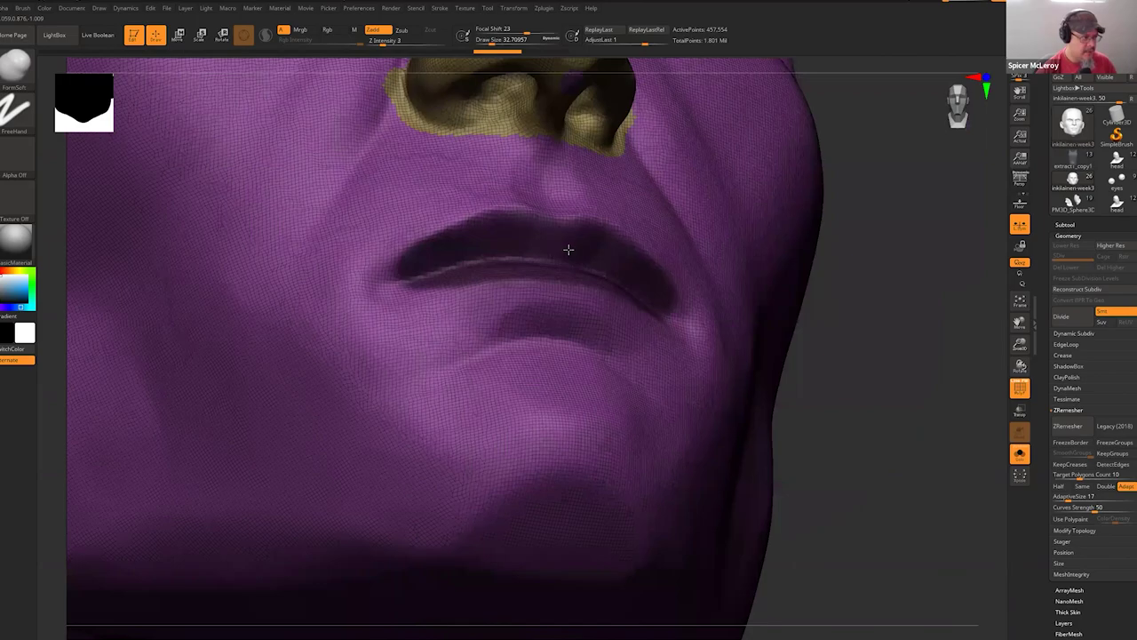
{"action": "right_click_drag", "start_coordinate": [568, 249], "coordinate": [546, 223], "text": "ctrl"}
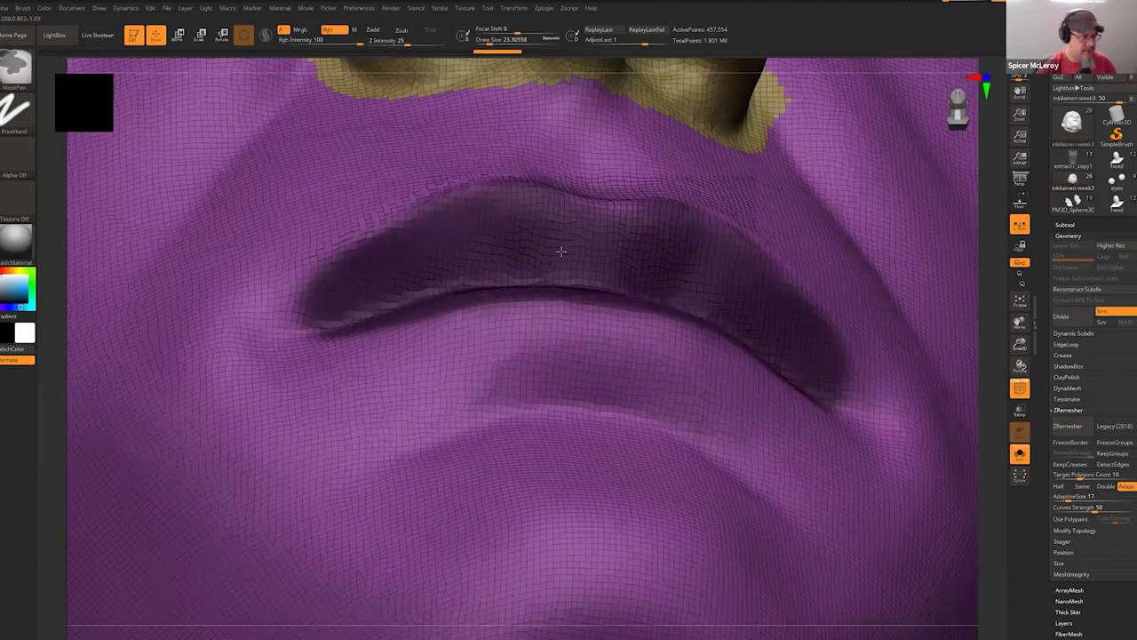
Mask a wide ring around the mouth with an enlarged mask brush and convert it into its own polygroup.
{"action": "key", "text": "f"}
{"action": "key", "text": "s"}
{"action": "mouse_move", "coordinate": [558, 252]}
{"action": "left_mouse_down"}
{"action": "mouse_move", "coordinate": [459, 309]}
{"action": "mouse_move", "coordinate": [508, 342]}
{"action": "mouse_move", "coordinate": [606, 341]}
{"action": "left_mouse_up"}
{"action": "left_click_drag", "start_coordinate": [612, 246], "coordinate": [558, 248], "text": "ctrl"}
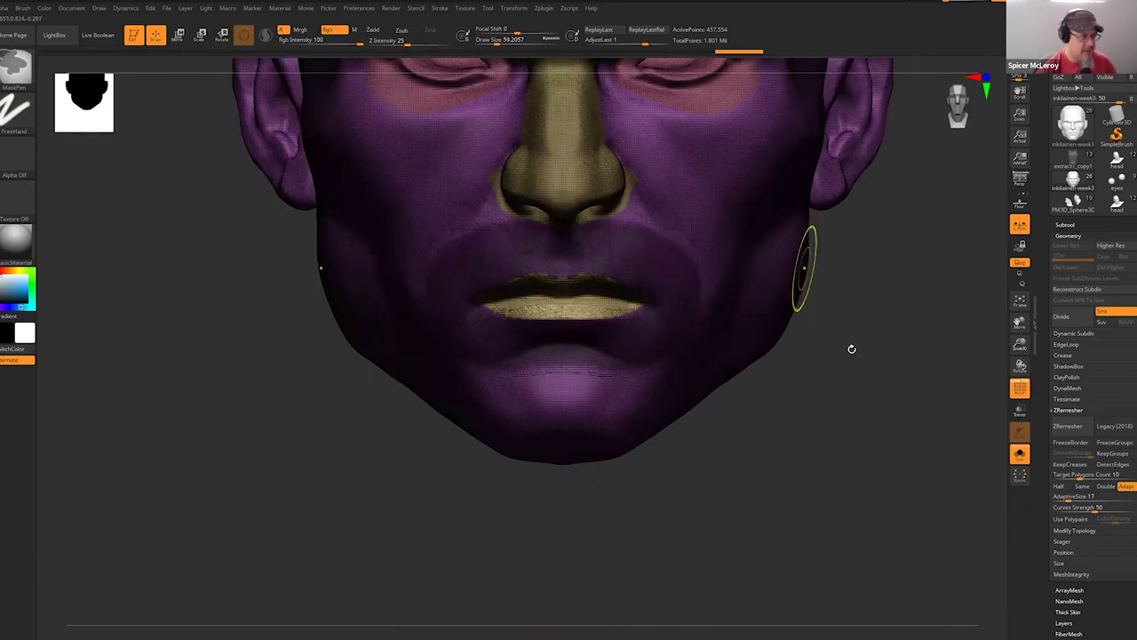
{"action": "key", "text": "ctrl+w"}
Mask the entire ear with a larger mask brush and convert it into its own polygroup.
{"action": "left_click_drag", "start_coordinate": [805, 312], "coordinate": [724, 355], "text": "alt"}
{"action": "left_click_drag", "start_coordinate": [821, 277], "coordinate": [650, 244]}
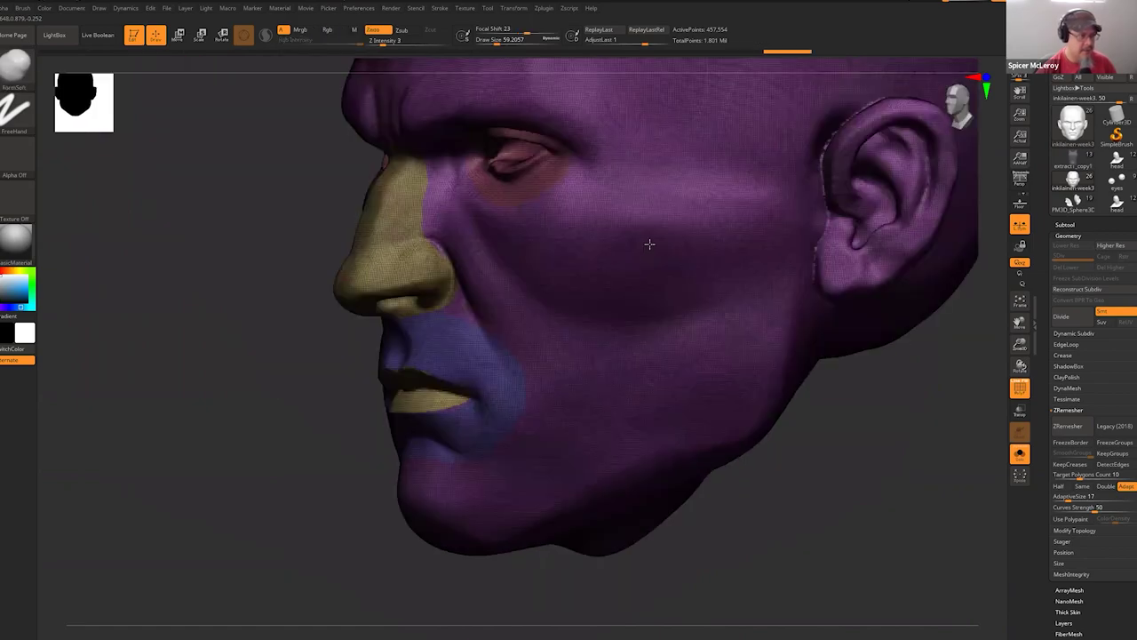
{"action": "right_click_drag", "start_coordinate": [598, 270], "coordinate": [641, 251]}
{"action": "left_click_drag", "start_coordinate": [618, 321], "coordinate": [647, 290], "text": "ctrl"}
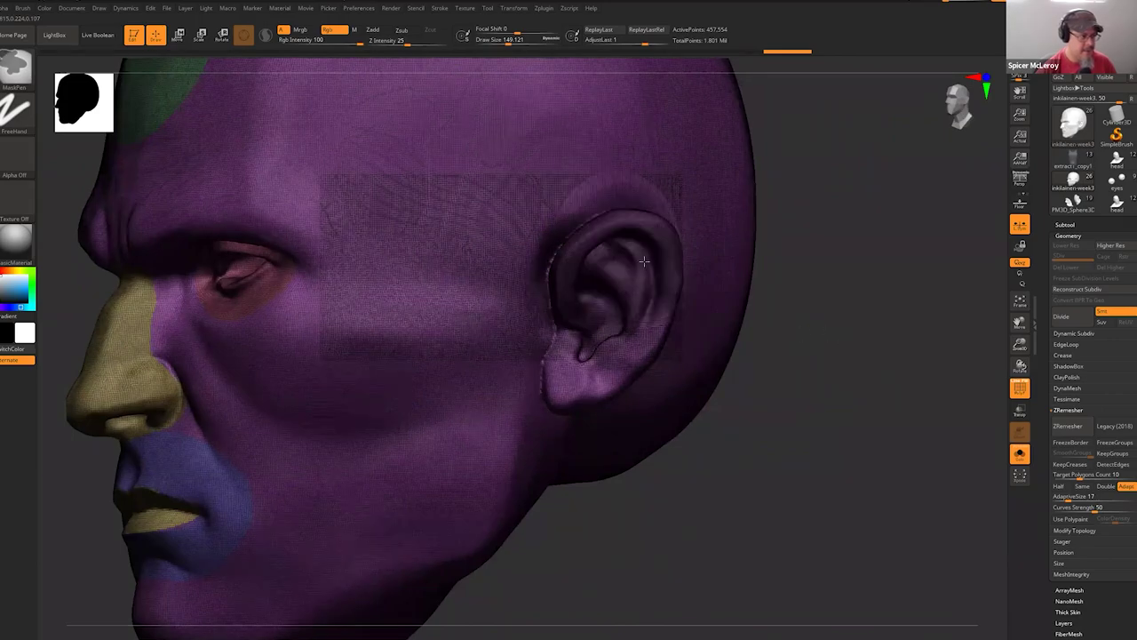
{"action": "key", "text": "ctrl+w"}
Enlarge the draw size to about 212 and choose MaskLasso as the masking brush.
{"action": "mouse_move", "coordinate": [504, 294]}
{"action": "right_mouse_down"}
{"action": "mouse_move", "coordinate": [718, 231]}
{"action": "mouse_move", "coordinate": [634, 290]}
{"action": "mouse_move", "coordinate": [690, 164]}
{"action": "right_mouse_up"}
{"action": "key", "text": "f"}
{"action": "right_click_drag", "start_coordinate": [691, 164], "coordinate": [474, 213]}
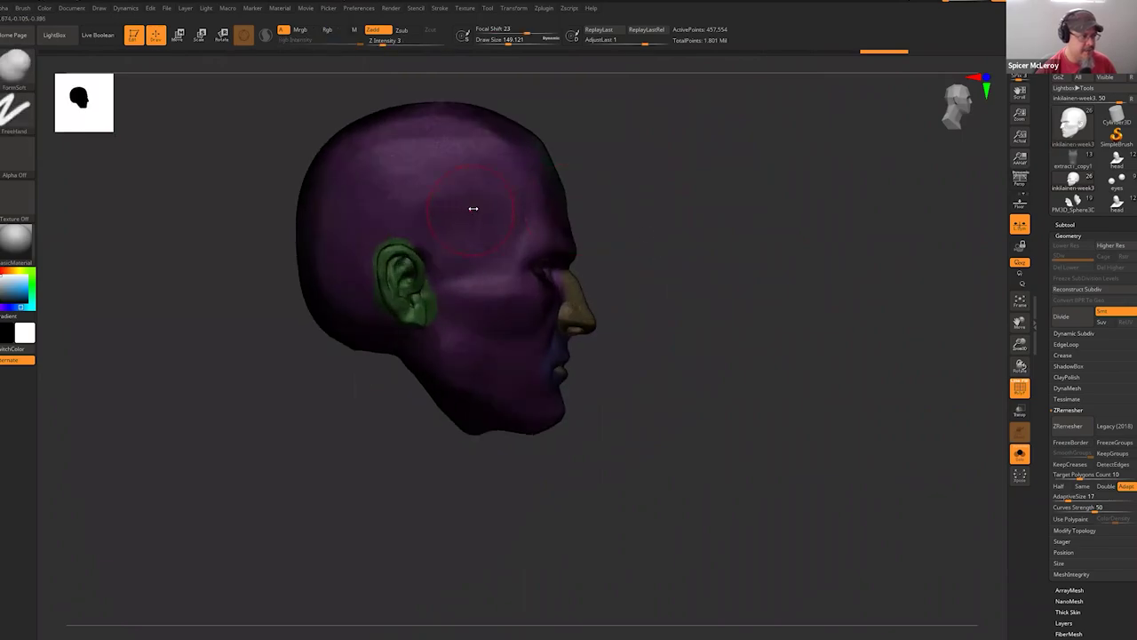
{"action": "key", "text": "s"}
{"action": "left_click_drag", "start_coordinate": [472, 209], "coordinate": [477, 210]}
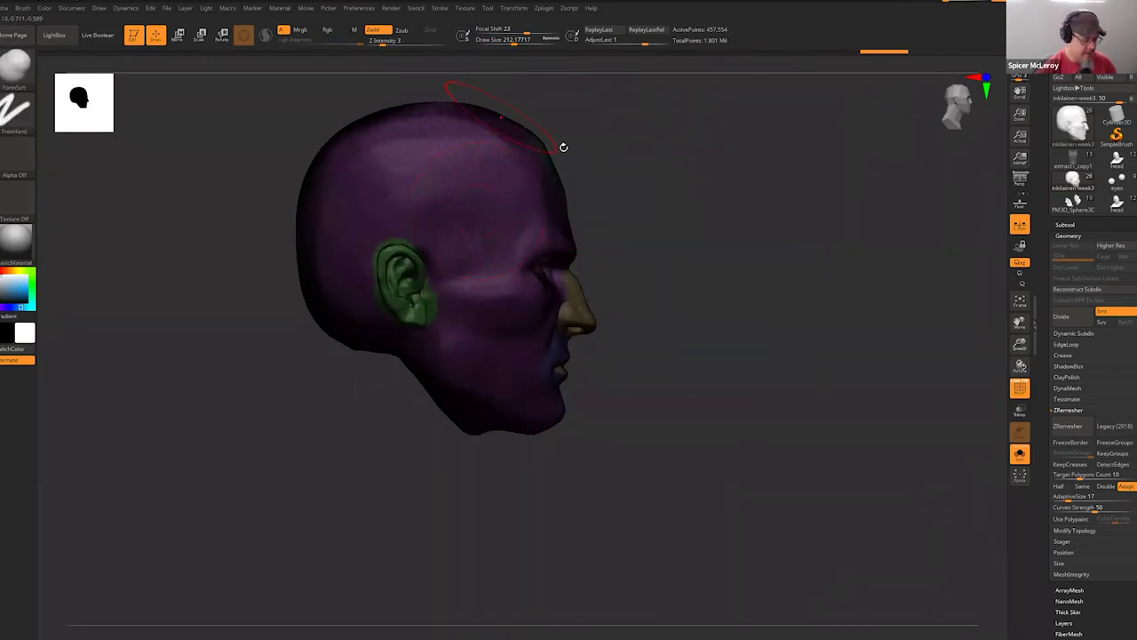
{"action": "key", "text": "b"}
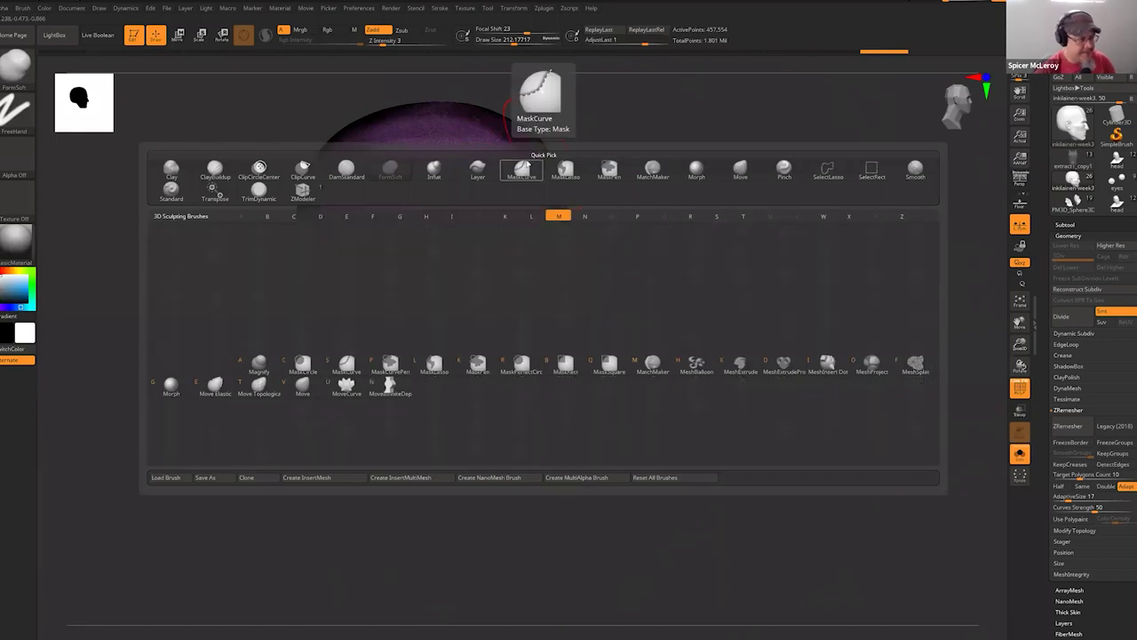
{"action": "left_click", "coordinate": [522, 169]}
{"action": "left_click", "coordinate": [533, 182]}
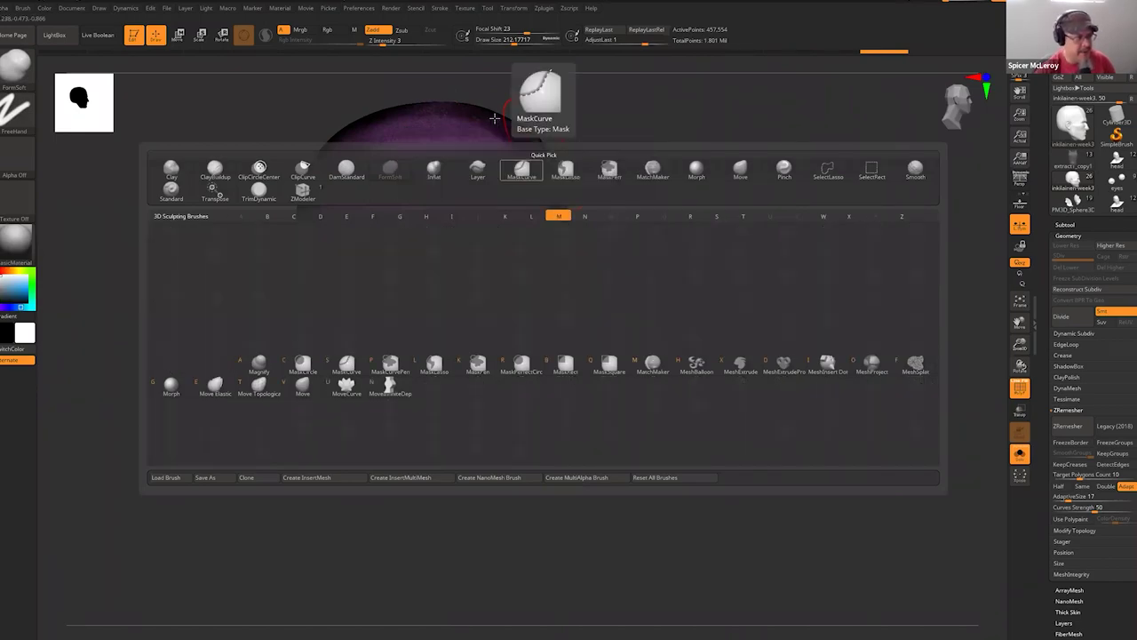
{"action": "mouse_move", "coordinate": [480, 88]}
{"action": "left_mouse_down", "text": "ctrl"}
{"action": "mouse_move", "coordinate": [443, 213]}
{"action": "mouse_move", "coordinate": [439, 330]}
{"action": "mouse_move", "coordinate": [460, 427]}
{"action": "mouse_move", "coordinate": [723, 367]}
{"action": "mouse_move", "coordinate": [673, 167]}
{"action": "left_mouse_up", "text": "ctrl"}
{"action": "mouse_move", "coordinate": [672, 167]}
{"action": "left_mouse_down"}
{"action": "mouse_move", "coordinate": [711, 188]}
{"action": "mouse_move", "coordinate": [710, 219]}
{"action": "left_mouse_up"}
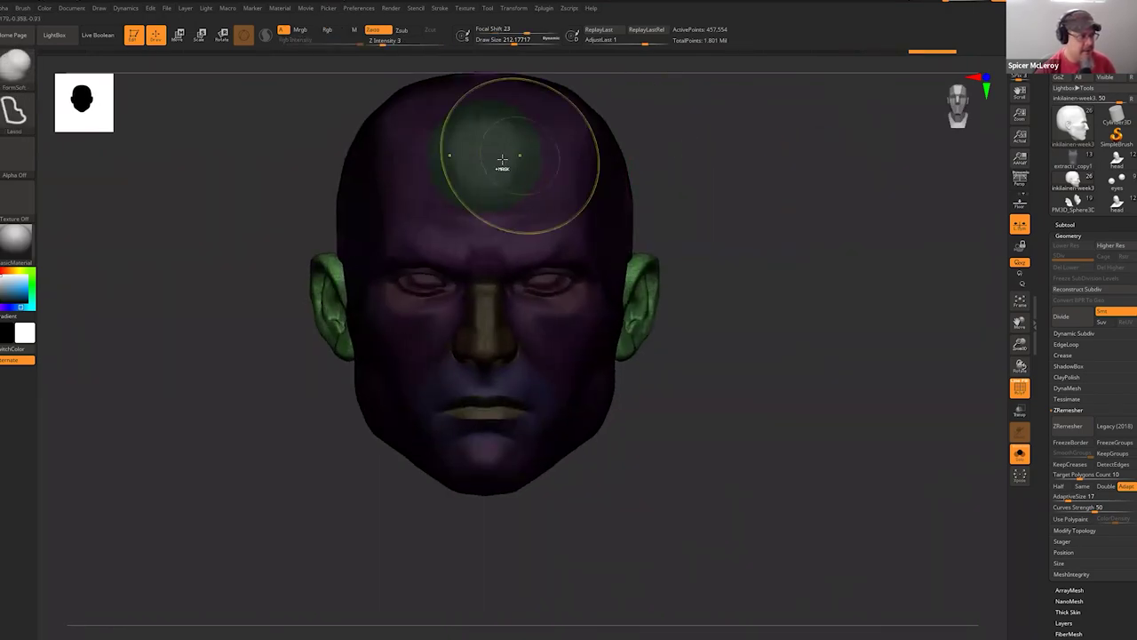
Isolate the main head polygroup, turn the front of the face into a separate polygroup, and show the whole head again.
{"action": "left_click", "coordinate": [566, 220], "text": "ctrl+shift"}
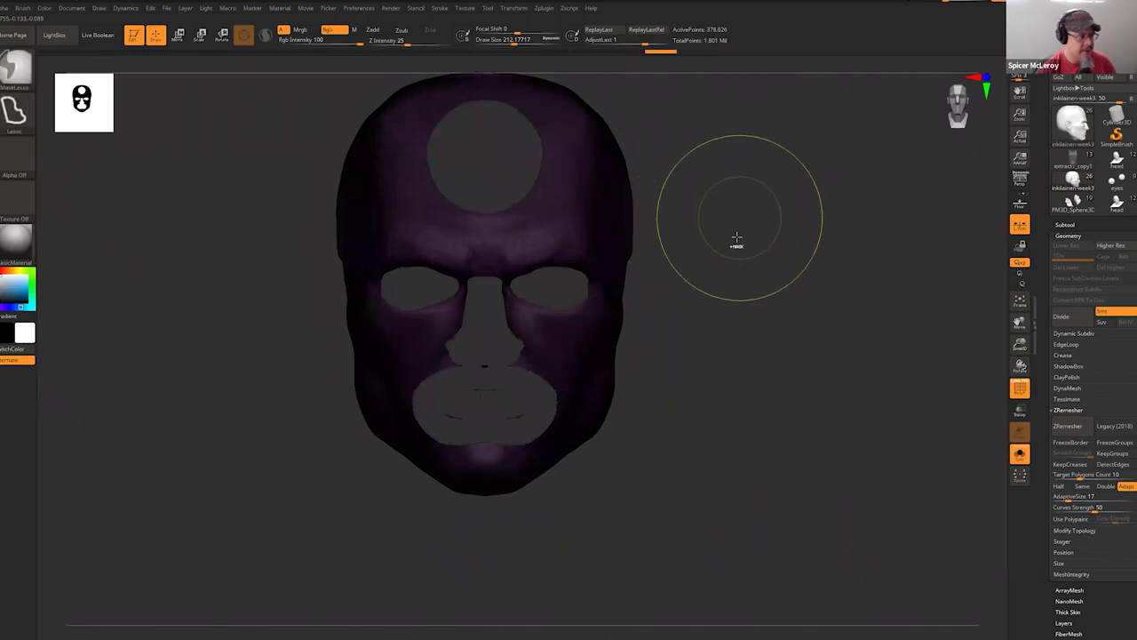
{"action": "mouse_move", "coordinate": [736, 241]}
{"action": "left_mouse_down"}
{"action": "mouse_move", "coordinate": [767, 213]}
{"action": "mouse_move", "coordinate": [749, 218]}
{"action": "mouse_move", "coordinate": [744, 253]}
{"action": "left_mouse_up"}
{"action": "left_click", "coordinate": [748, 219], "text": "ctrl+shift"}
{"action": "left_click", "coordinate": [402, 187], "text": "ctrl+shift"}
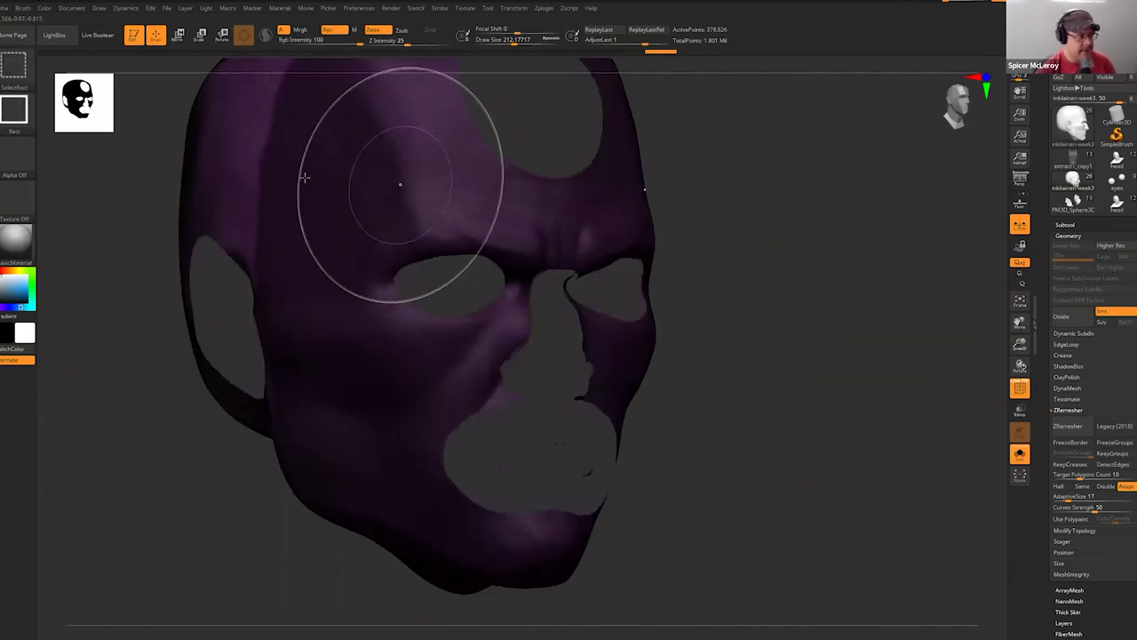
{"action": "mouse_move", "coordinate": [680, 162]}
{"action": "left_mouse_down"}
{"action": "mouse_move", "coordinate": [718, 165]}
{"action": "mouse_move", "coordinate": [681, 202]}
{"action": "mouse_move", "coordinate": [695, 199]}
{"action": "left_mouse_up"}
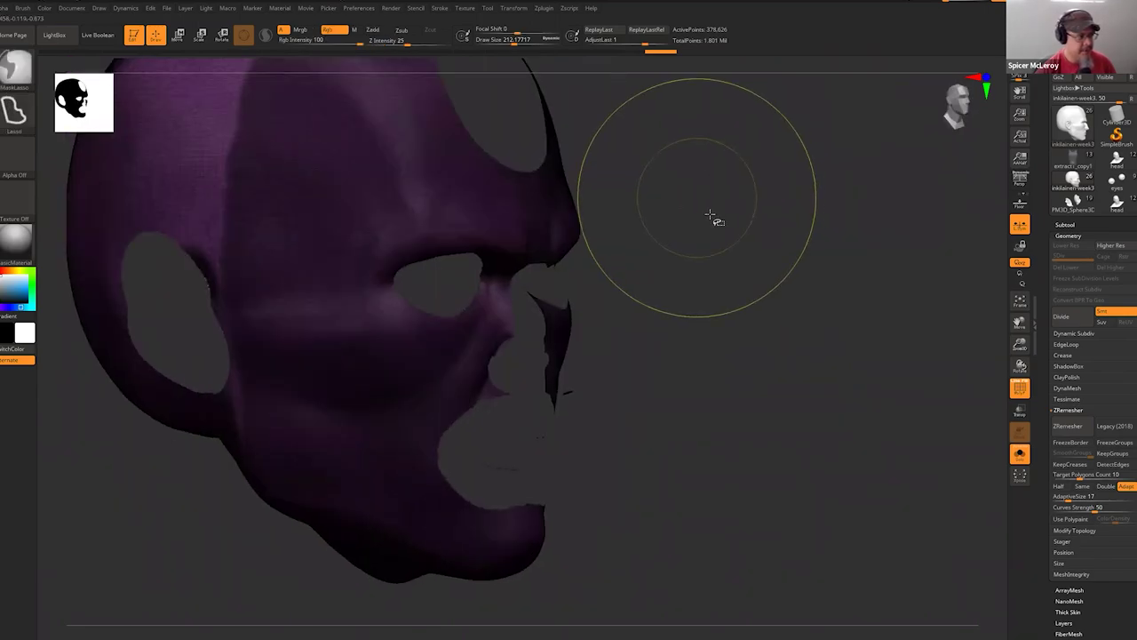
{"action": "left_click", "coordinate": [713, 218], "text": "ctrl+shift"}
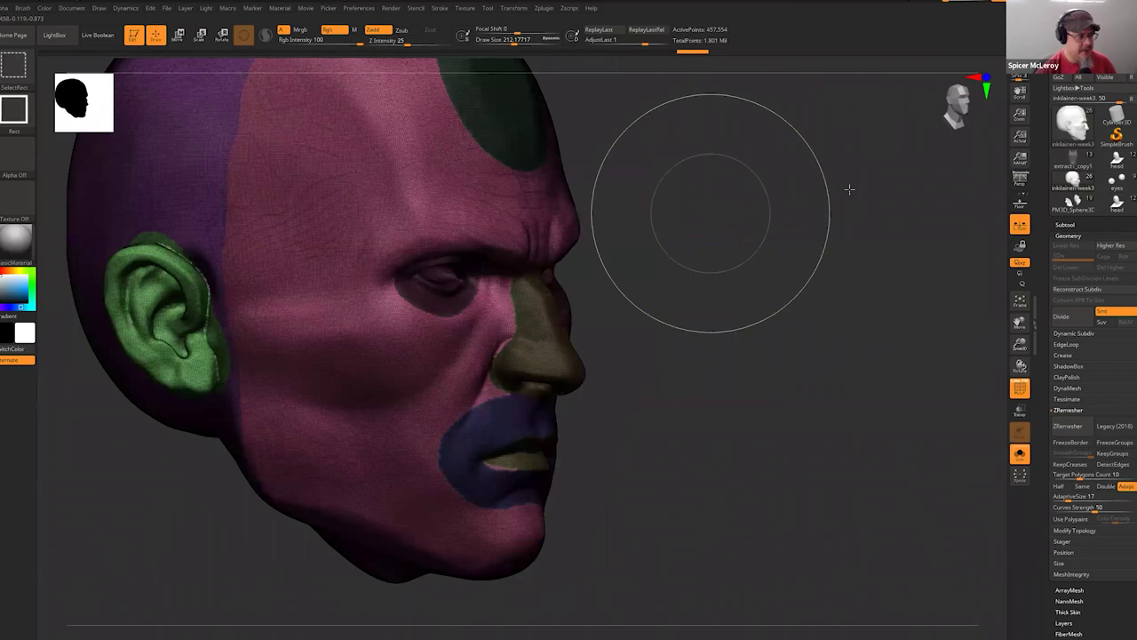
Turn on KeepGroups and ZRemesh the head so the polygon flow follows the new polygroups.
{"action": "key", "text": "ctrl"}
{"action": "right_click_drag", "start_coordinate": [795, 192], "coordinate": [788, 192], "text": "ctrl"}
{"action": "mouse_move", "coordinate": [788, 192]}
{"action": "left_mouse_down"}
{"action": "mouse_move", "coordinate": [642, 154]}
{"action": "mouse_move", "coordinate": [632, 418]}
{"action": "left_mouse_up"}
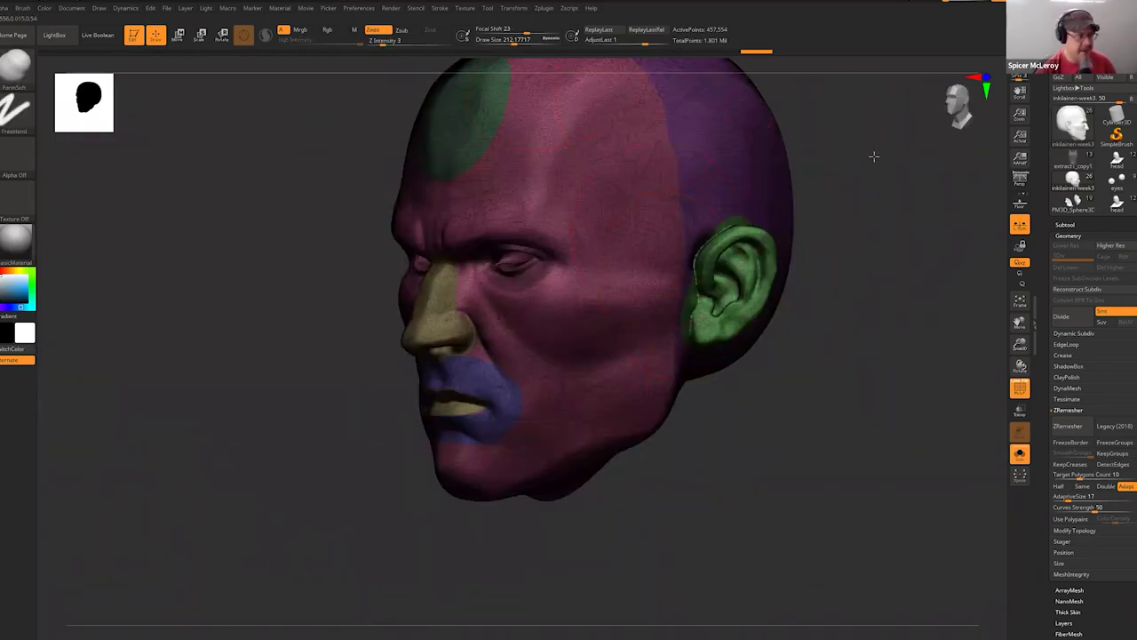
{"action": "left_click_drag", "start_coordinate": [859, 150], "coordinate": [551, 209]}
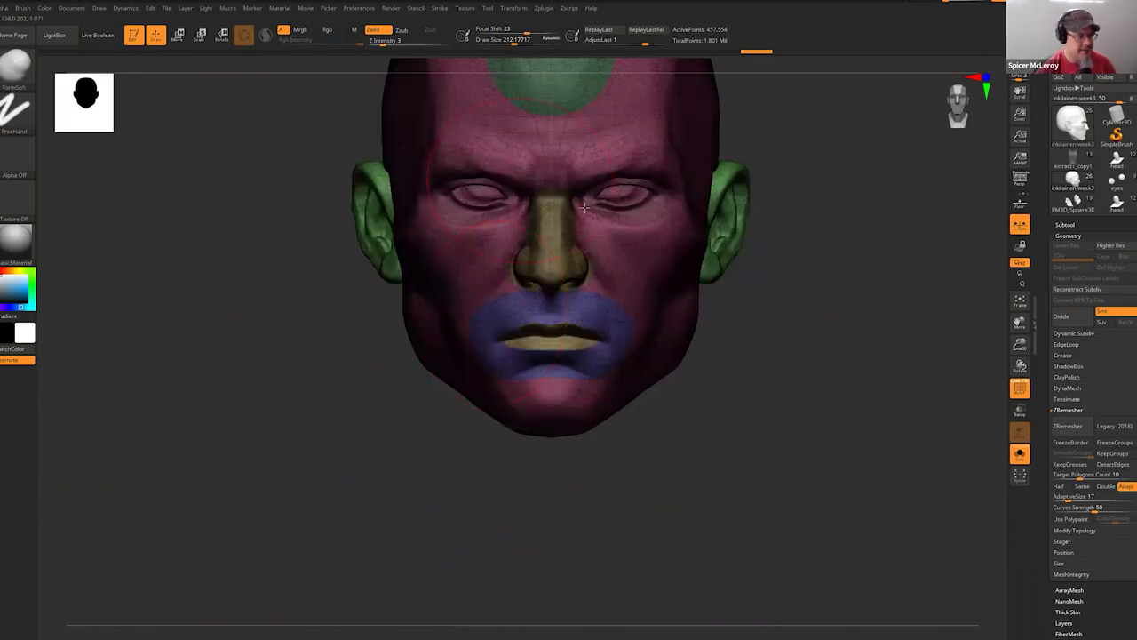
{"action": "left_click", "coordinate": [1114, 454]}
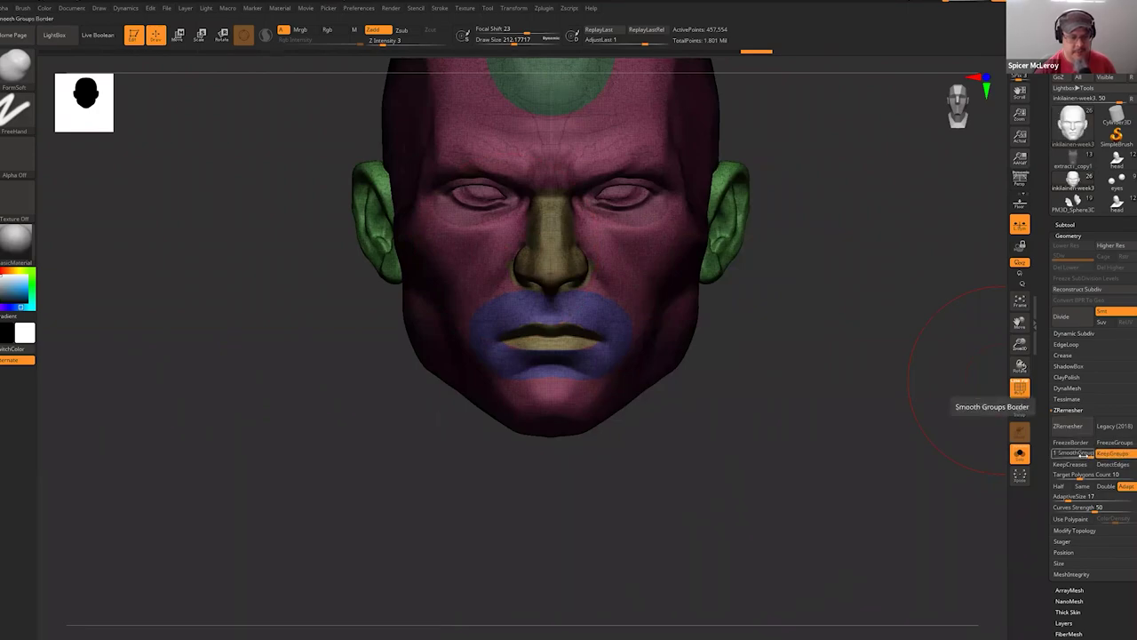
{"action": "left_click", "coordinate": [1068, 425]}
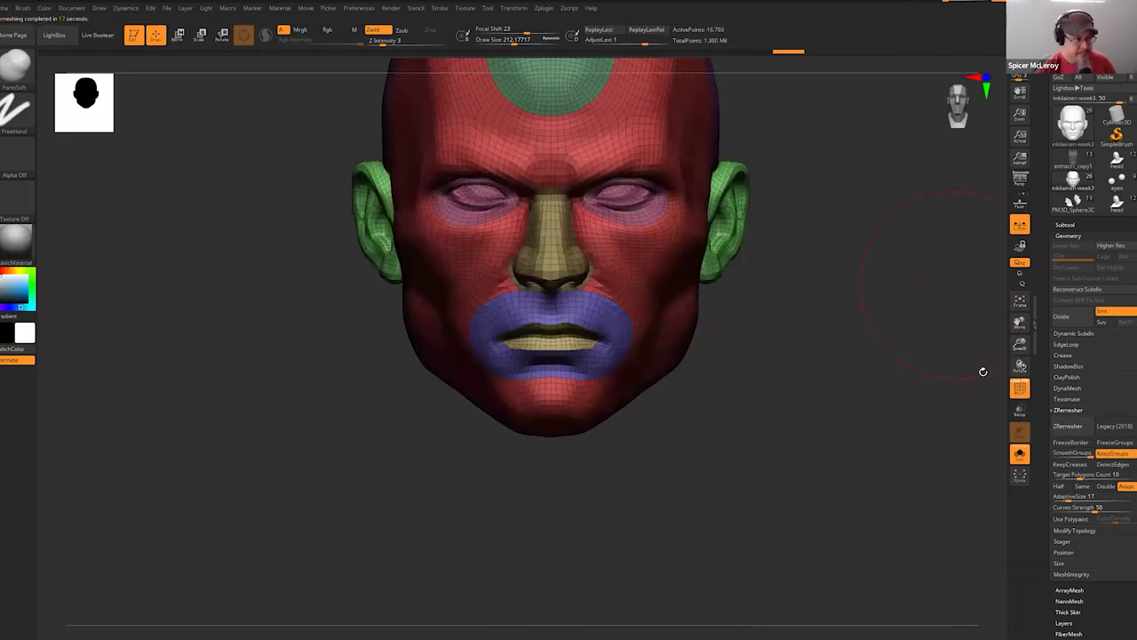
Make the remeshed head the active subtool, keeping the original head visible as the projection source.
{"action": "left_click_drag", "start_coordinate": [859, 434], "coordinate": [863, 394]}
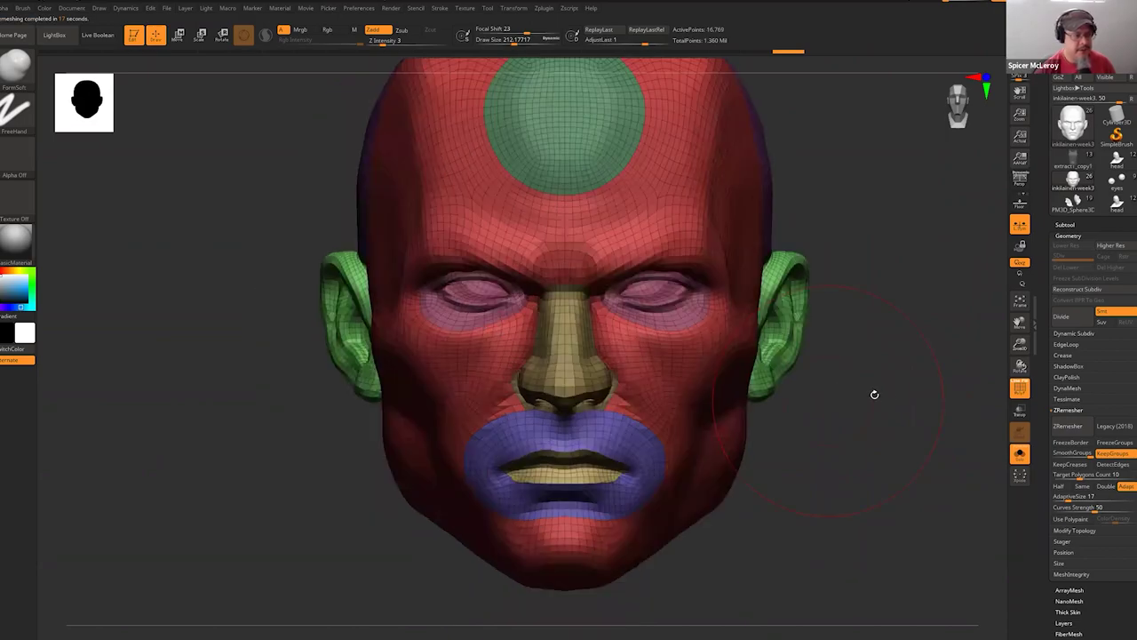
{"action": "left_click_drag", "start_coordinate": [840, 438], "coordinate": [851, 428]}
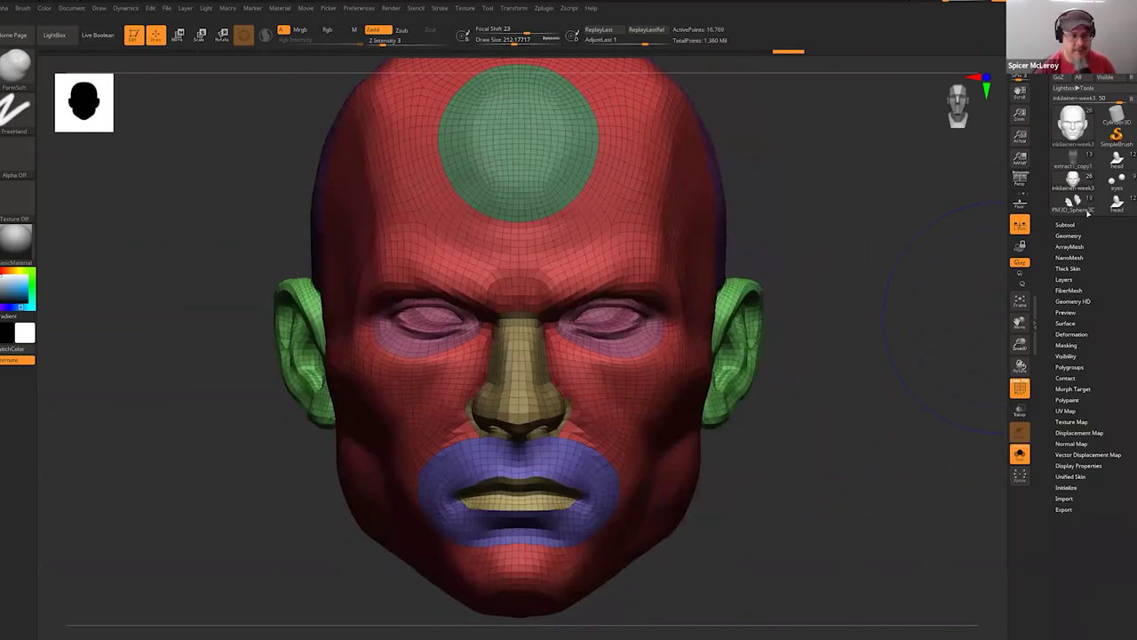
{"action": "left_click", "coordinate": [1079, 222]}
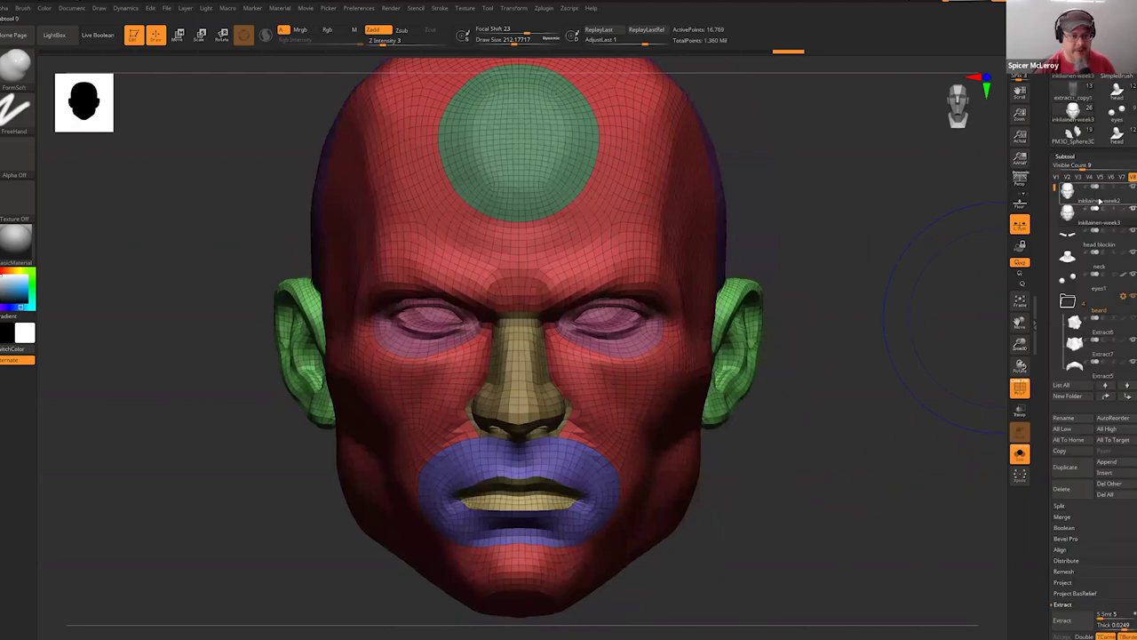
{"action": "left_click", "coordinate": [1095, 202]}
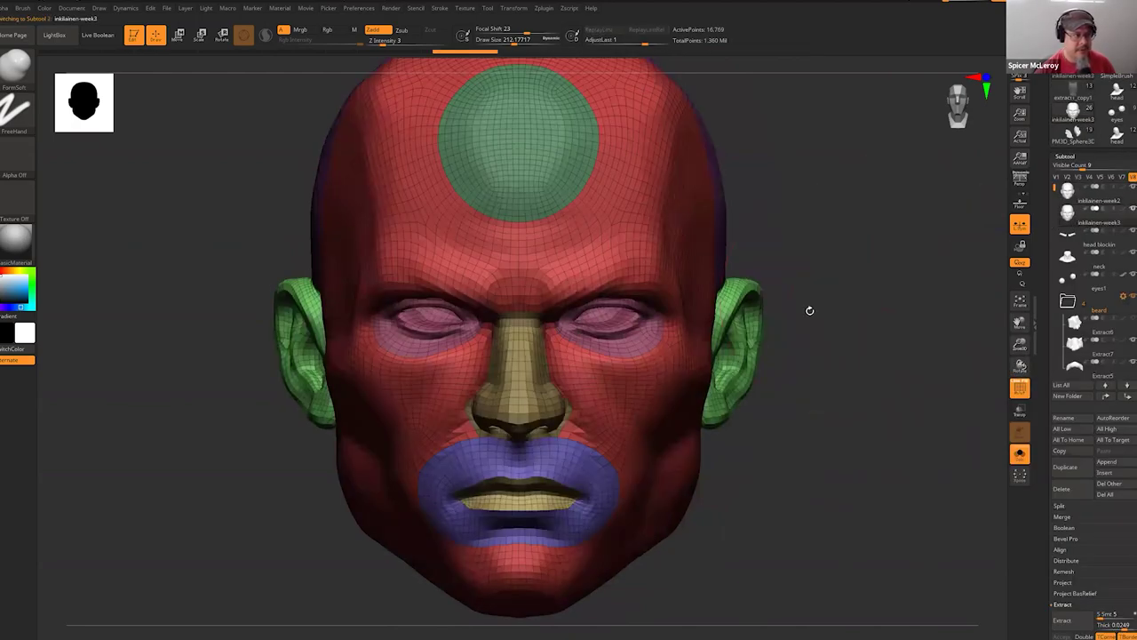
{"action": "left_click_drag", "start_coordinate": [855, 303], "coordinate": [1046, 329]}
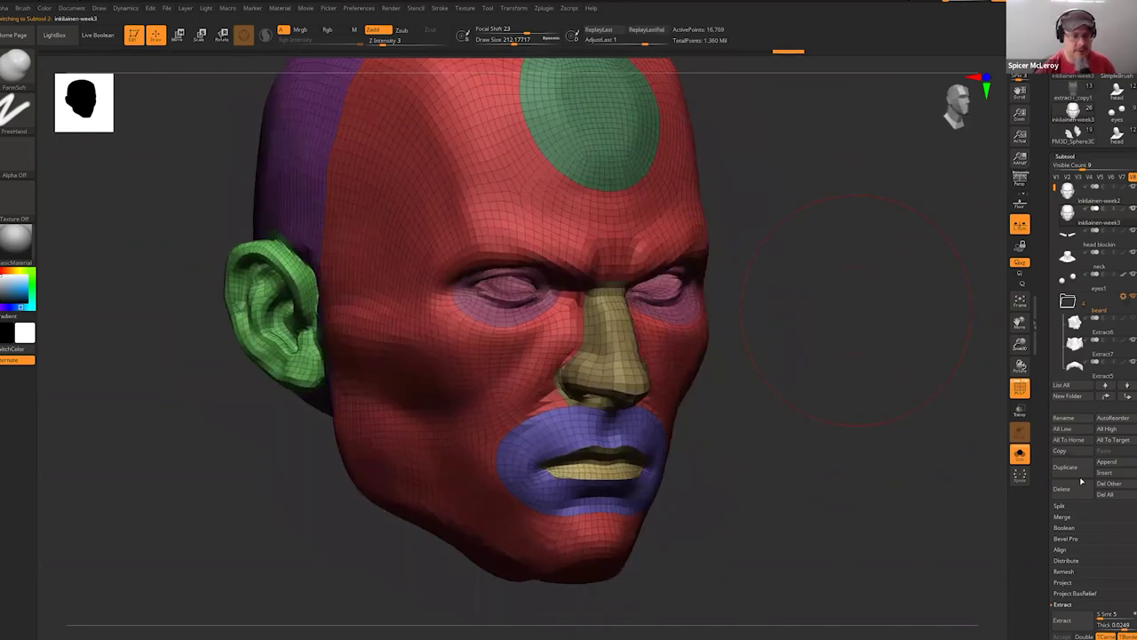
Run ProjectAll to transfer the original head's detail onto the remeshed head, always accepting the polypaint projection.
{"action": "left_click", "coordinate": [1079, 584]}
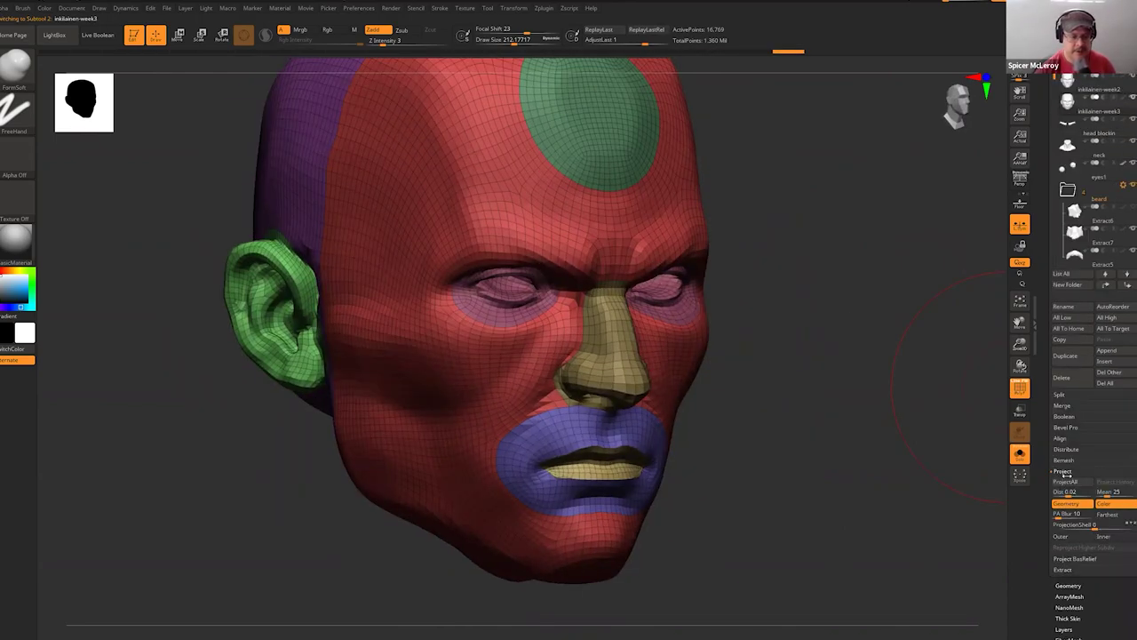
{"action": "scroll", "coordinate": [1073, 477], "scroll_direction": "down", "scroll_amount": 1}
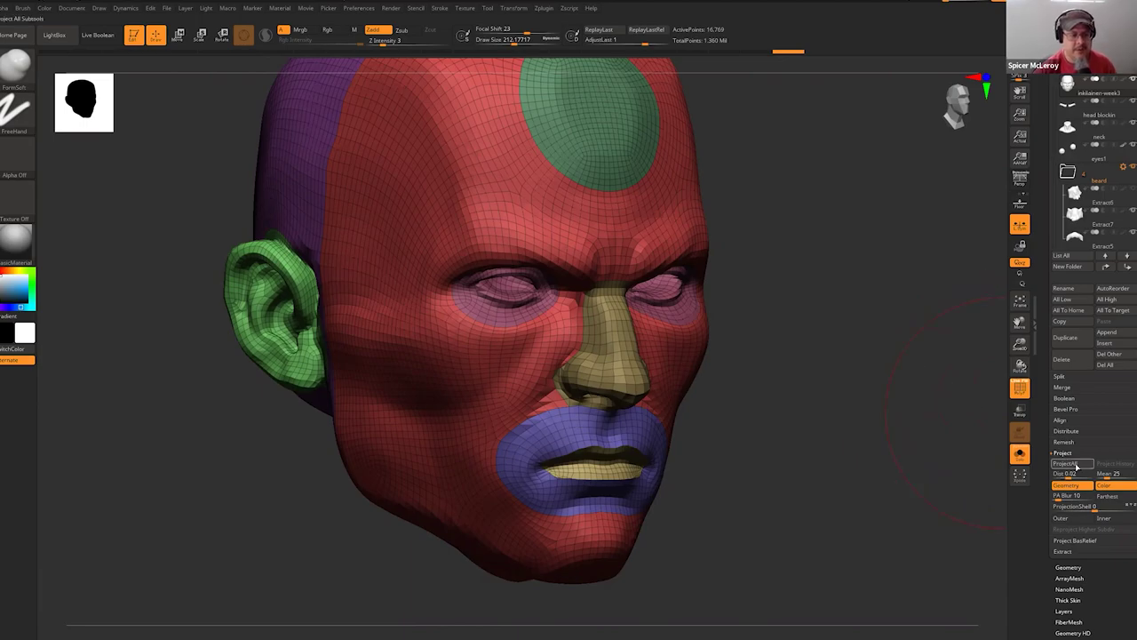
{"action": "left_click", "coordinate": [1065, 464]}
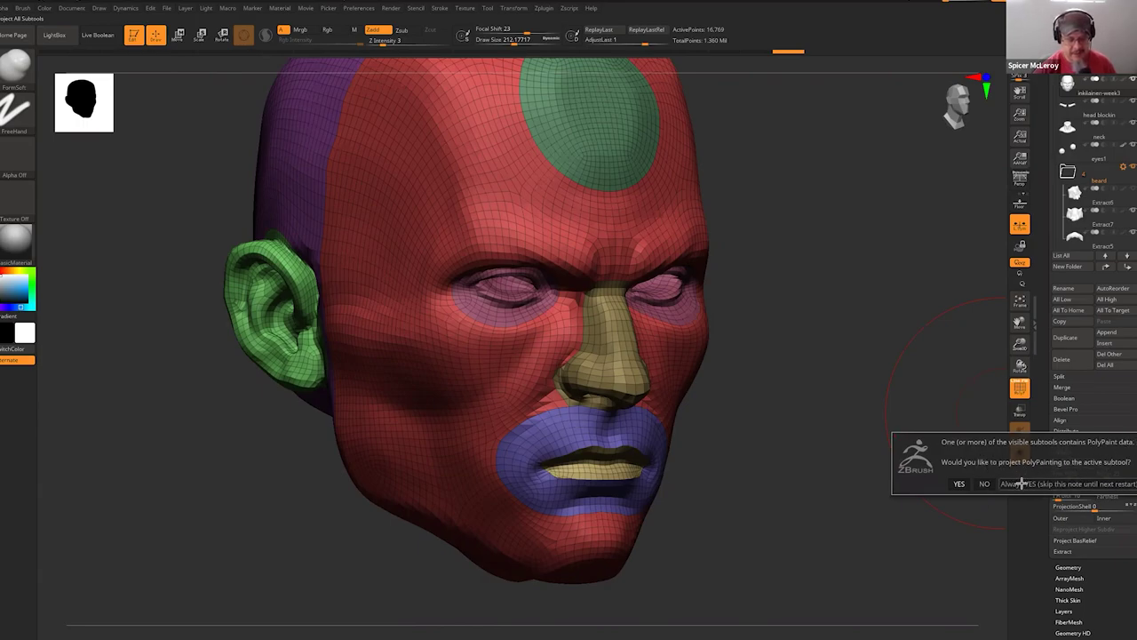
{"action": "left_click", "coordinate": [1022, 483]}
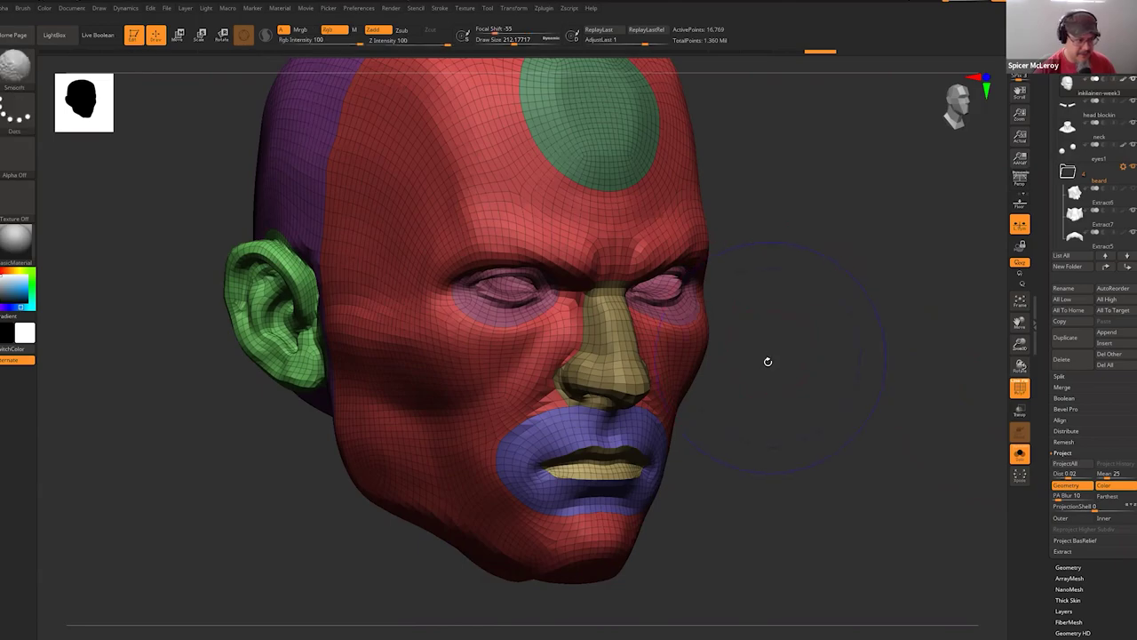
Hide the polyframe, subdivide the remeshed head repeatedly, and project the original's detail onto each new level.
{"action": "key", "text": "shift+f"}
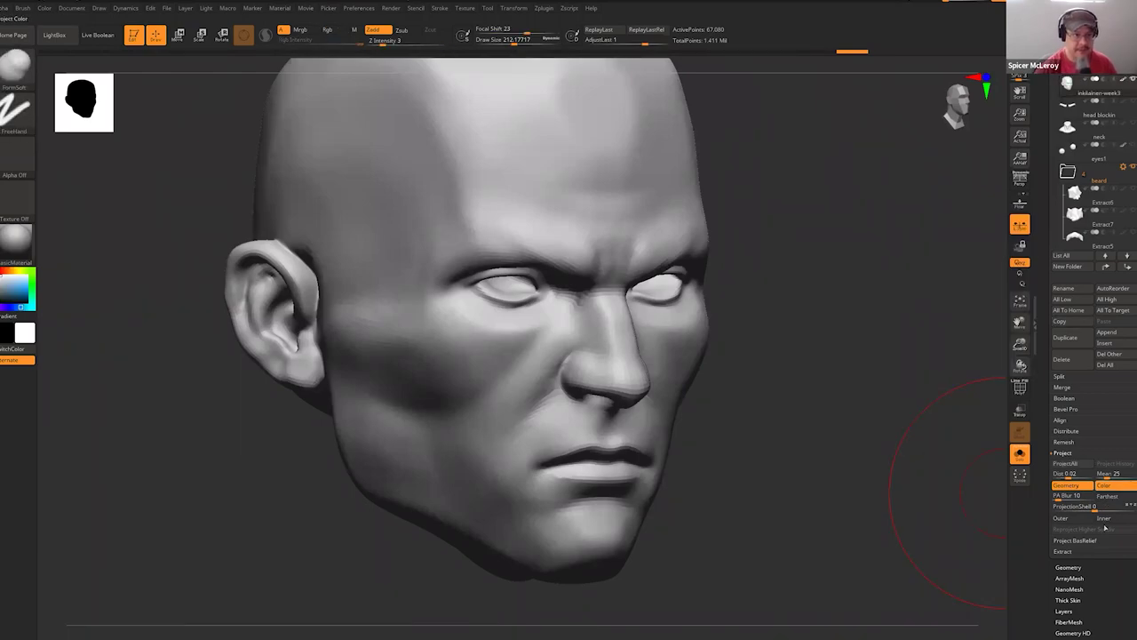
{"action": "left_click", "coordinate": [1074, 465]}
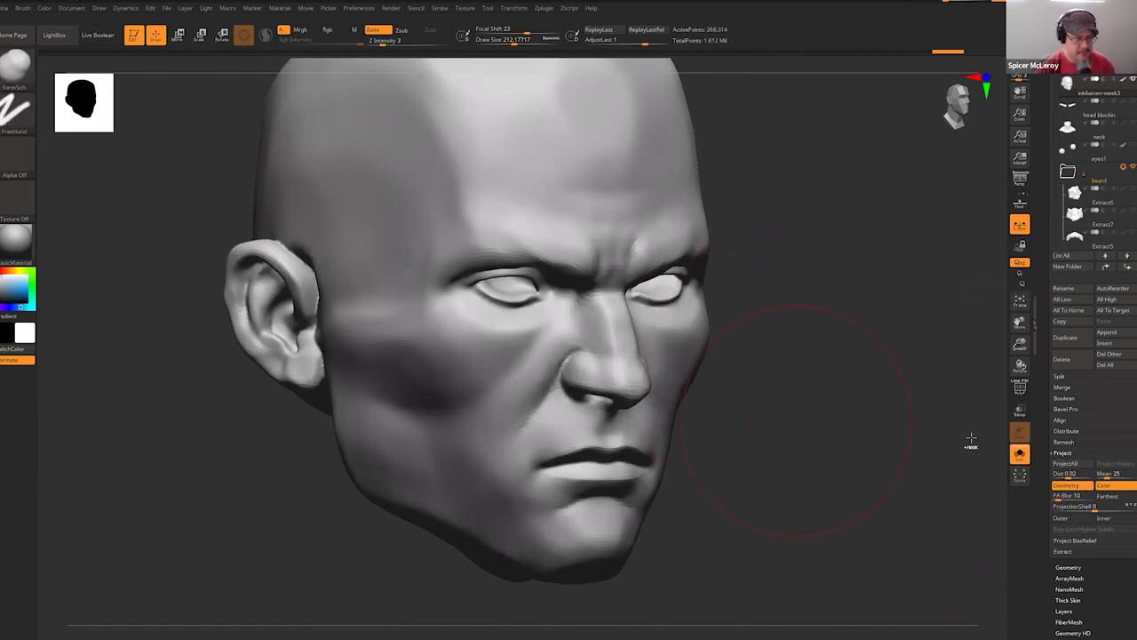
{"action": "key", "text": "ctrl+d"}
{"action": "left_click", "coordinate": [1066, 465]}
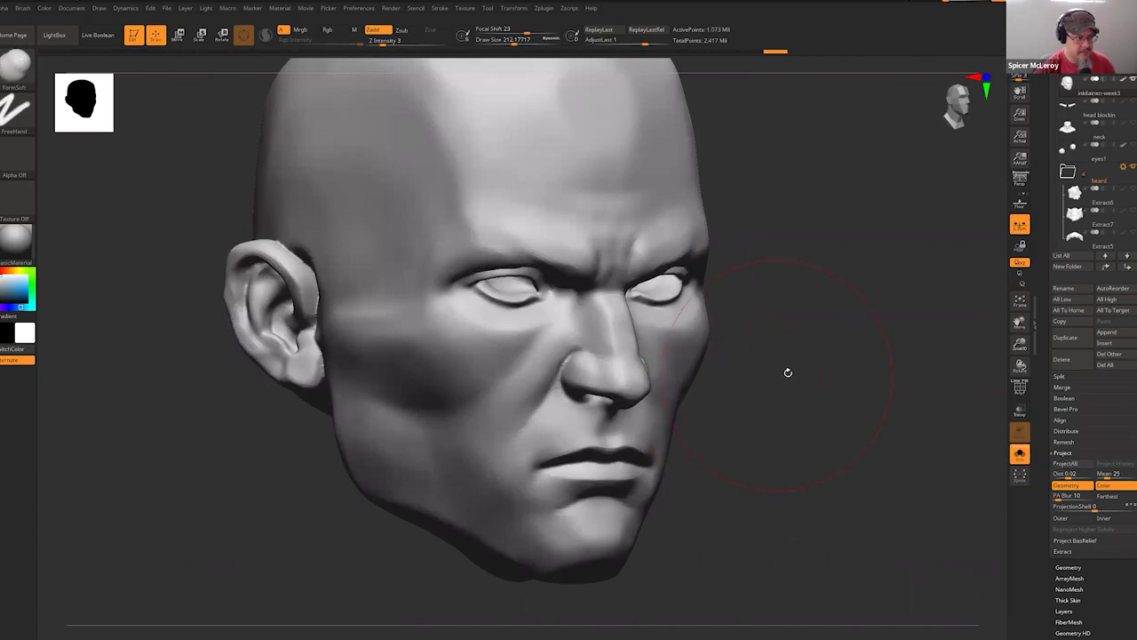
Step the remeshed head down and back up through its subdivision levels and add one more level.
{"action": "mouse_move", "coordinate": [787, 373]}
{"action": "left_mouse_down"}
{"action": "mouse_move", "coordinate": [793, 419]}
{"action": "mouse_move", "coordinate": [761, 418]}
{"action": "mouse_move", "coordinate": [792, 409]}
{"action": "mouse_move", "coordinate": [820, 418]}
{"action": "mouse_move", "coordinate": [746, 421]}
{"action": "left_mouse_up"}
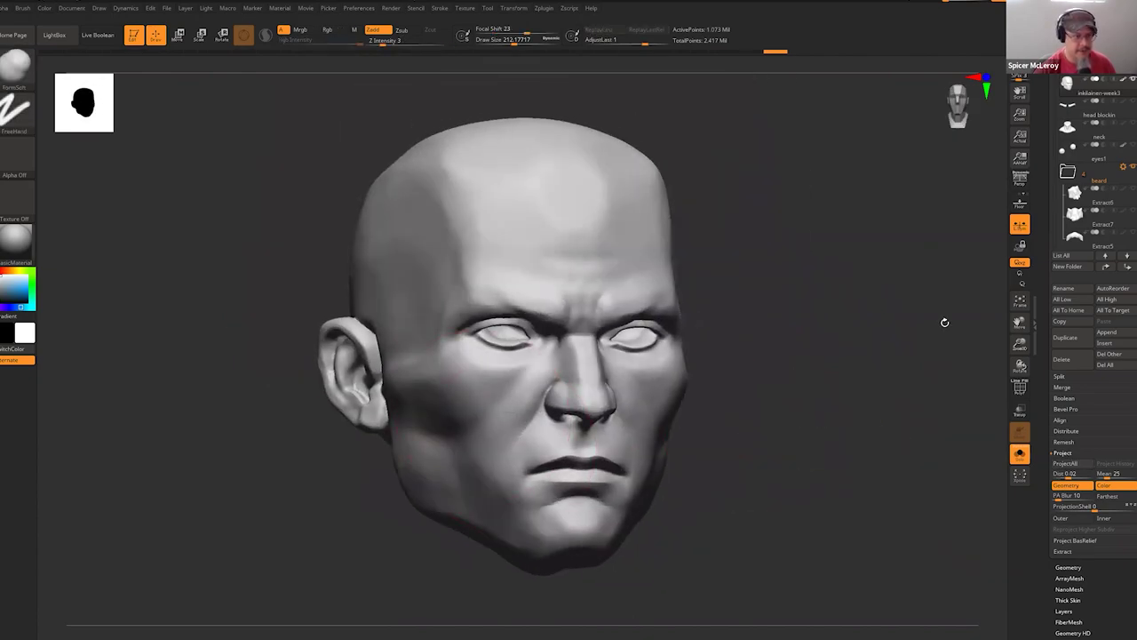
{"action": "left_click_drag", "start_coordinate": [942, 323], "coordinate": [1002, 277]}
{"action": "left_click", "coordinate": [1101, 91]}
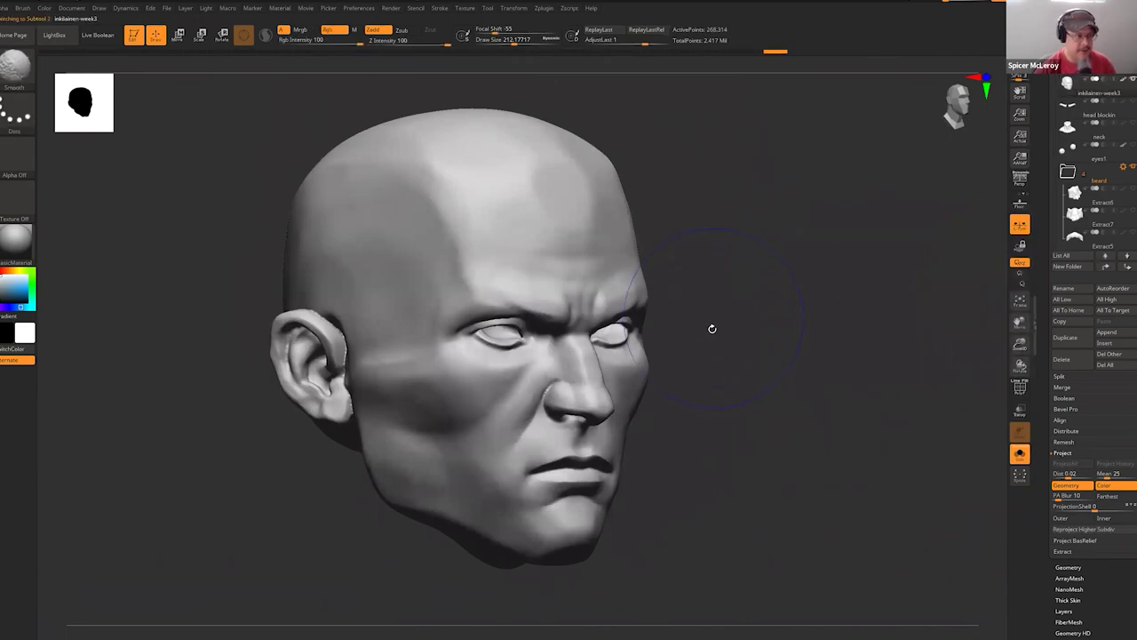
{"action": "key", "text": "shift+d"}
{"action": "key", "text": "shift+d"}
{"action": "key", "text": "shift+d"}
{"action": "mouse_move", "coordinate": [761, 327]}
{"action": "left_mouse_down", "text": "alt"}
{"action": "mouse_move", "coordinate": [776, 337]}
{"action": "mouse_move", "coordinate": [817, 332]}
{"action": "mouse_move", "coordinate": [766, 310]}
{"action": "left_mouse_up", "text": "alt"}
{"action": "key", "text": "d"}
{"action": "key", "text": "d"}
{"action": "key", "text": "d"}
{"action": "key", "text": "shift+f"}
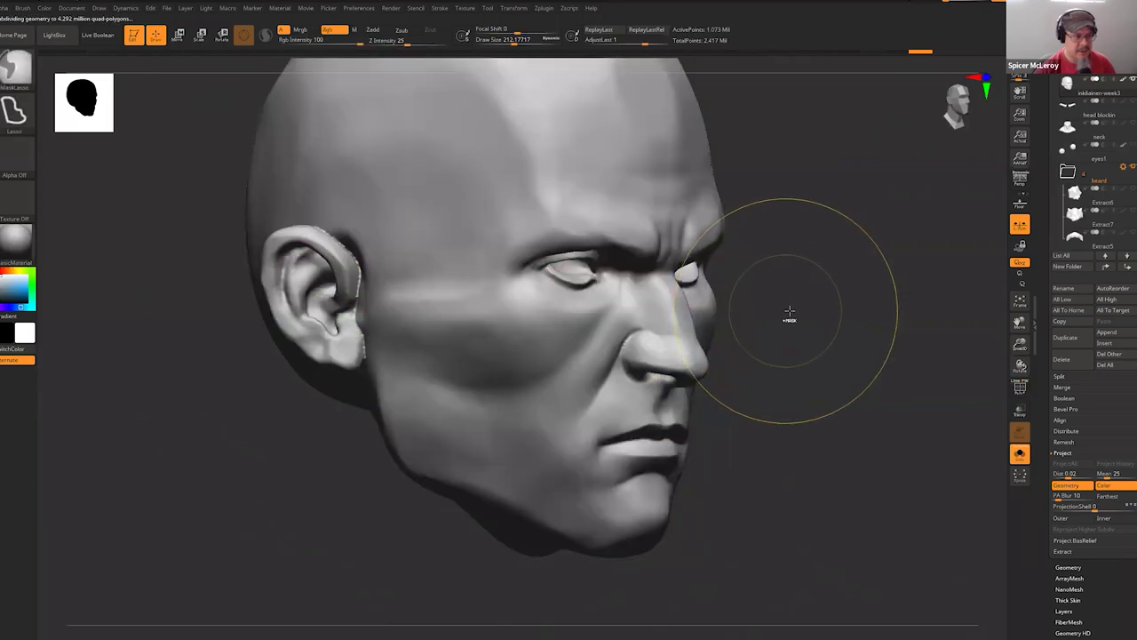
Set the draw size to about 104 and lower the head by three subdivision levels.
{"action": "left_click_drag", "start_coordinate": [809, 317], "coordinate": [798, 308]}
{"action": "right_click_drag", "start_coordinate": [609, 338], "coordinate": [626, 328], "text": "ctrl"}
{"action": "key", "text": "s"}
{"action": "mouse_move", "coordinate": [625, 329]}
{"action": "left_mouse_down"}
{"action": "mouse_move", "coordinate": [612, 328]}
{"action": "mouse_move", "coordinate": [648, 311]}
{"action": "left_mouse_up"}
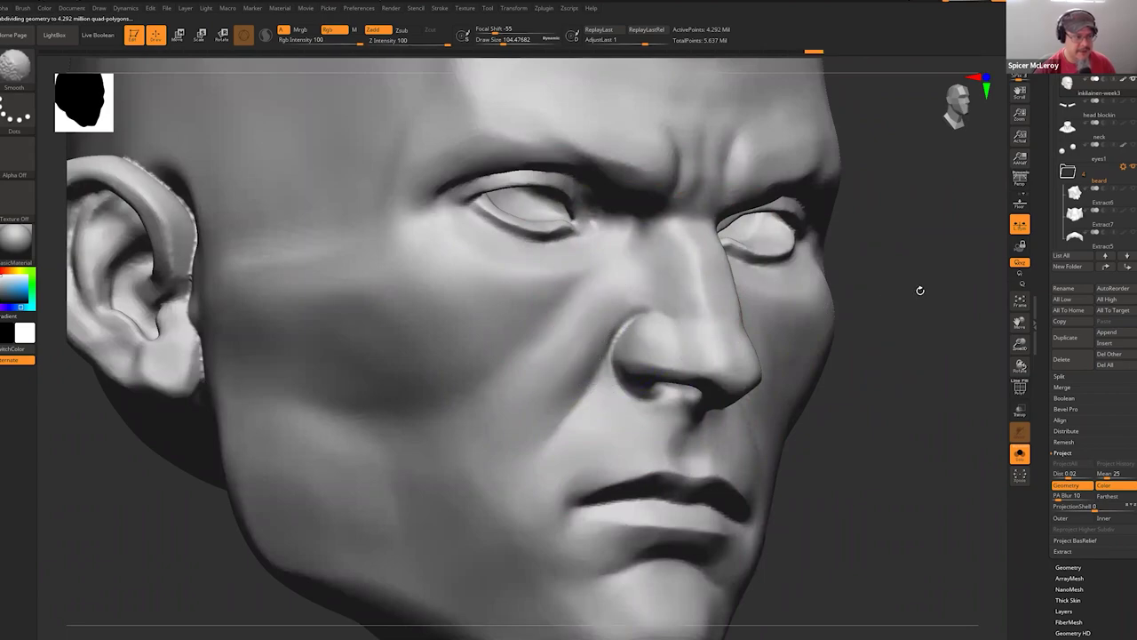
{"action": "key", "text": "shift+d"}
{"action": "key", "text": "shift+d"}
{"action": "key", "text": "shift+d"}
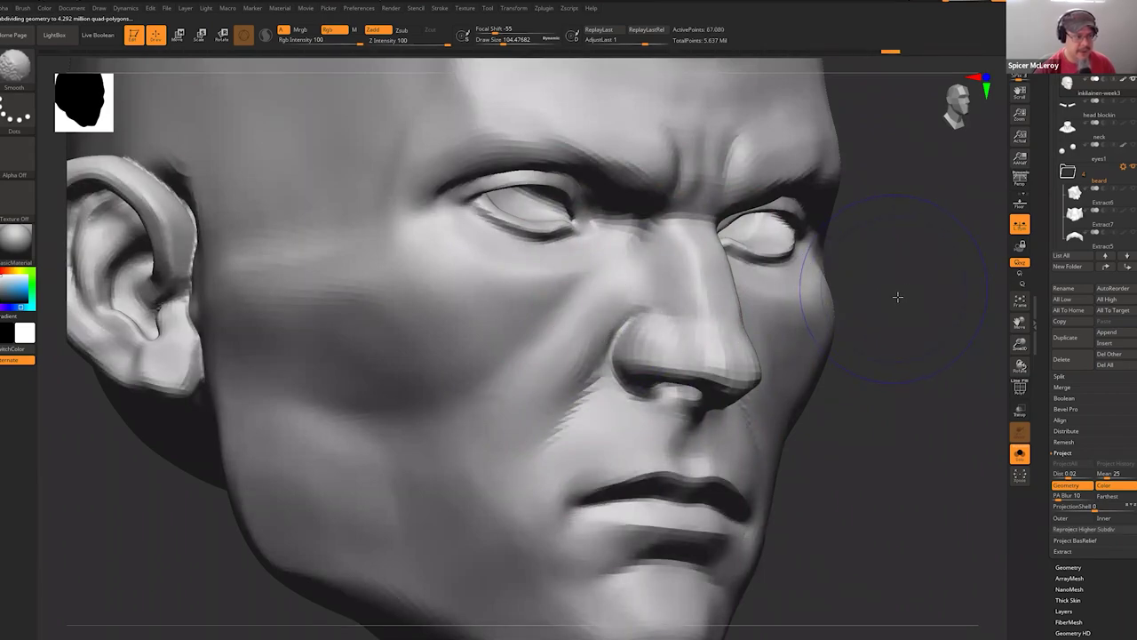
Raise the head one subdivision level and smooth the surface just in front of the ear.
{"action": "mouse_move", "coordinate": [897, 297]}
{"action": "right_mouse_down", "text": "shift"}
{"action": "mouse_move", "coordinate": [690, 277]}
{"action": "mouse_move", "coordinate": [690, 322]}
{"action": "mouse_move", "coordinate": [658, 311]}
{"action": "mouse_move", "coordinate": [681, 314]}
{"action": "right_mouse_up", "text": "shift"}
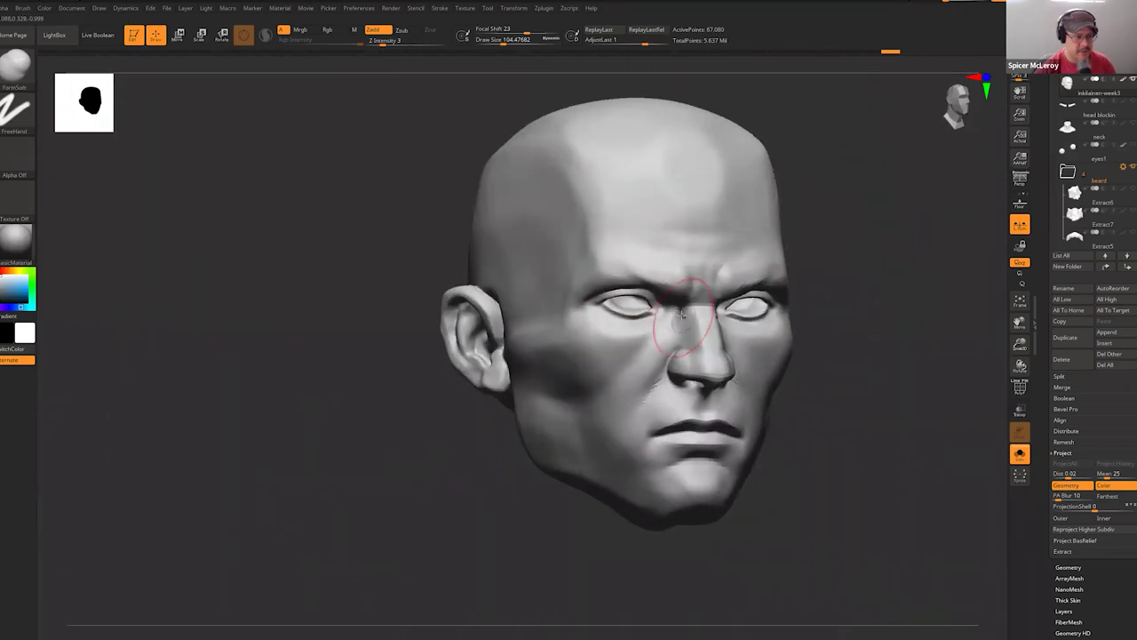
{"action": "right_click_drag", "start_coordinate": [670, 378], "coordinate": [677, 312], "text": "alt"}
{"action": "right_click_drag", "start_coordinate": [540, 310], "coordinate": [577, 293]}
{"action": "right_click_drag", "start_coordinate": [578, 293], "coordinate": [588, 324], "text": "alt"}
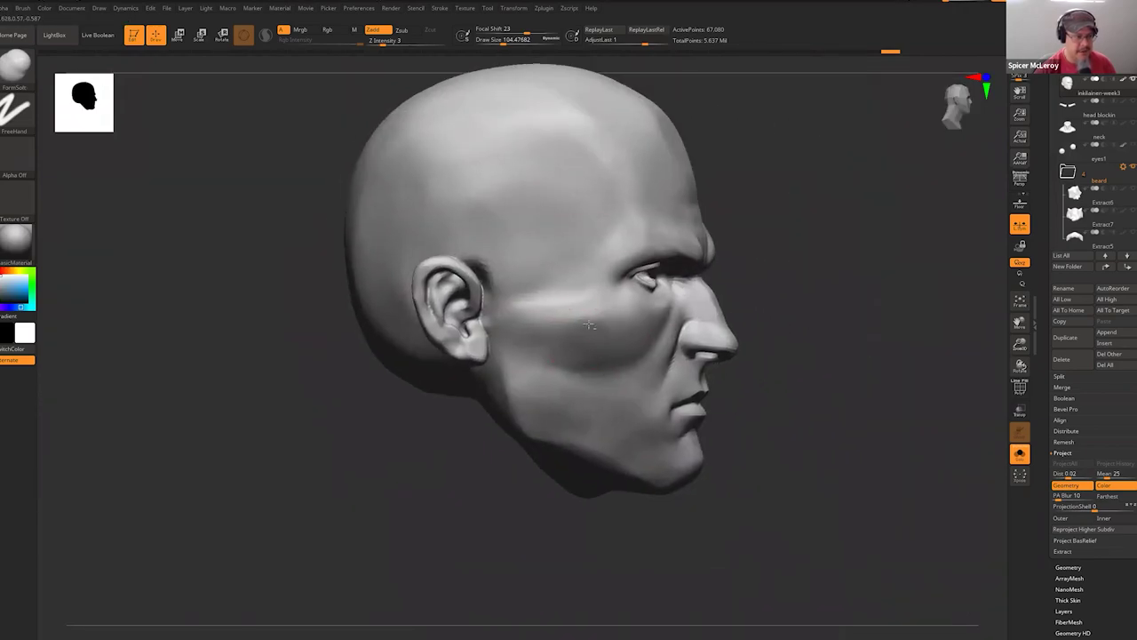
{"action": "key", "text": "d"}
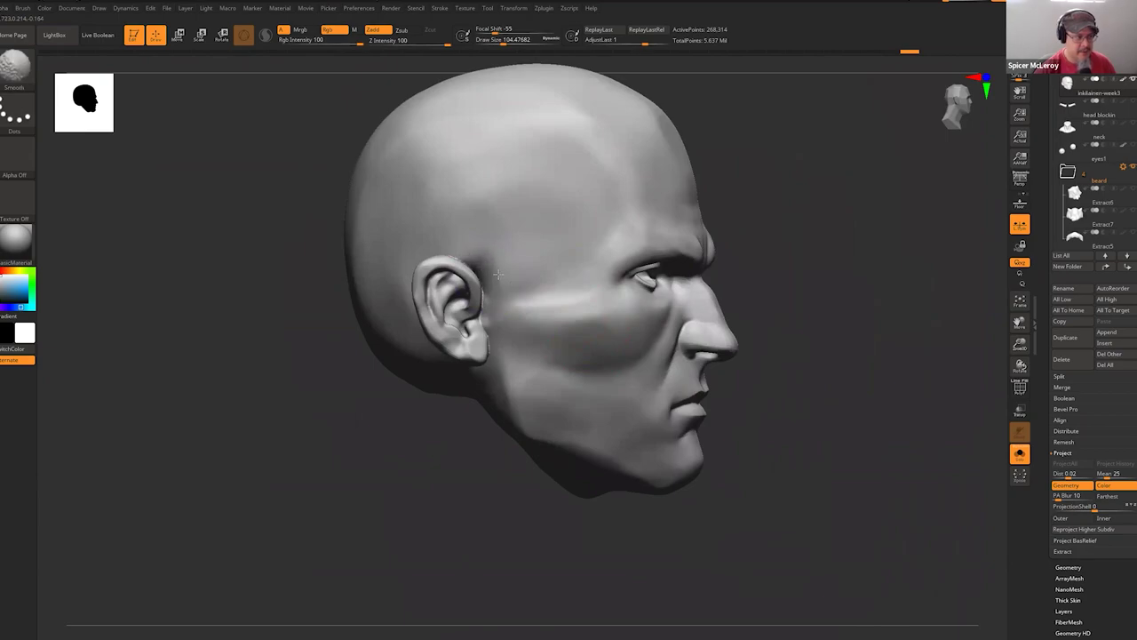
{"action": "left_click_drag", "start_coordinate": [499, 275], "coordinate": [505, 277], "text": "shift"}
{"action": "right_click_drag", "start_coordinate": [518, 288], "coordinate": [522, 299], "text": "alt"}
Check the polygroup borders, set the brush's Mask By Polygroups to 0, and smooth across the border in front of the ear.
{"action": "key", "text": "shift+f"}
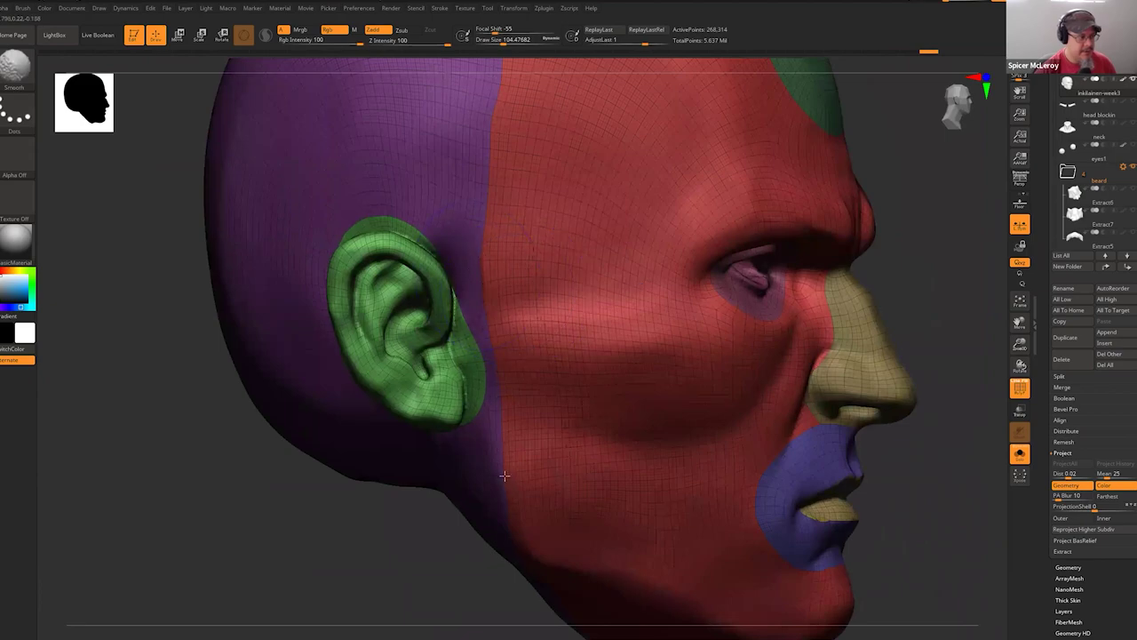
{"action": "key", "text": "shift+f"}
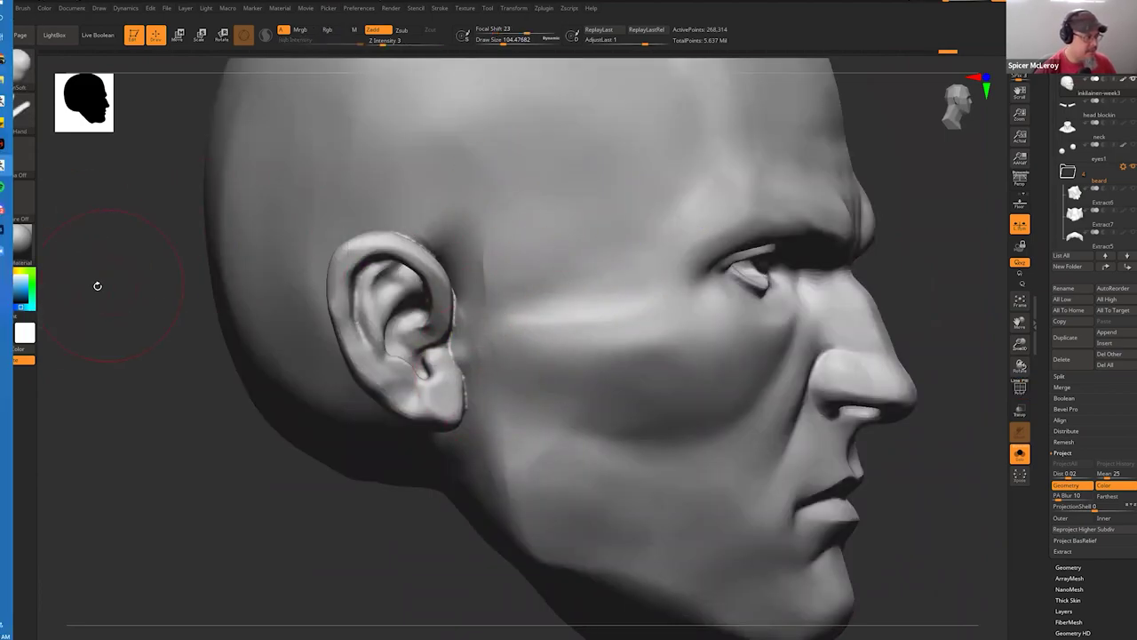
{"action": "left_click", "coordinate": [39, 271]}
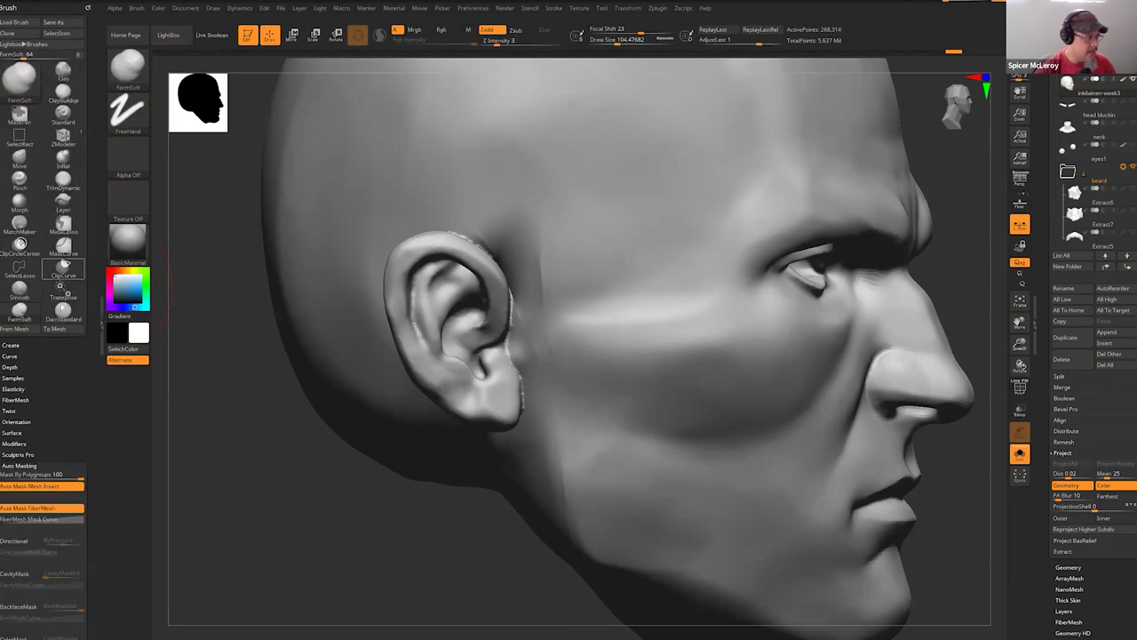
{"action": "left_click_drag", "start_coordinate": [65, 473], "coordinate": [55, 475]}
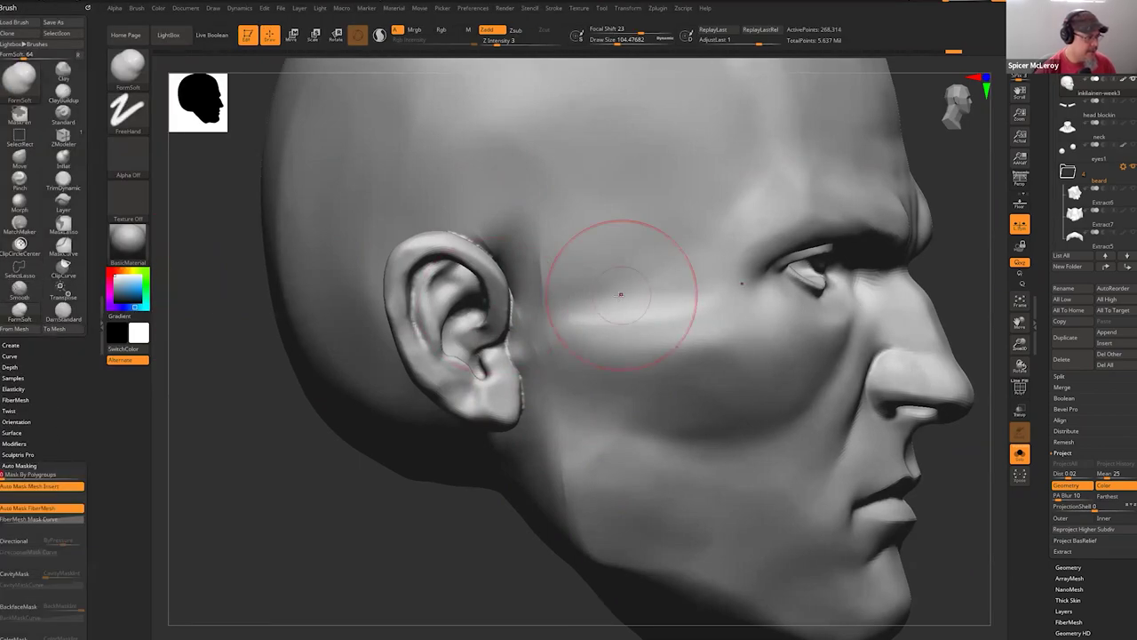
{"action": "mouse_move", "coordinate": [558, 281]}
{"action": "left_mouse_down", "text": "shift"}
{"action": "mouse_move", "coordinate": [544, 353]}
{"action": "mouse_move", "coordinate": [562, 477]}
{"action": "mouse_move", "coordinate": [538, 287]}
{"action": "mouse_move", "coordinate": [494, 216]}
{"action": "mouse_move", "coordinate": [546, 339]}
{"action": "left_mouse_up", "text": "shift"}
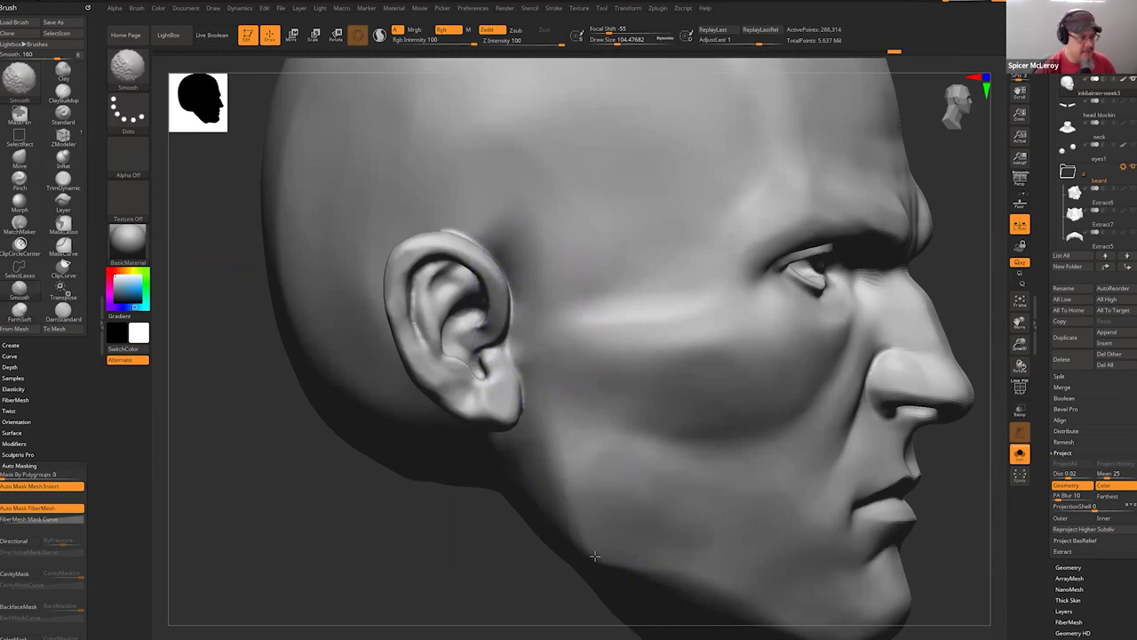
Build up a round horn base on each side of the upper forehead with ClayBuildup at draw size about 187, and smooth it.
{"action": "left_click_drag", "start_coordinate": [962, 462], "coordinate": [852, 437], "text": "alt"}
{"action": "left_click_drag", "start_coordinate": [924, 426], "coordinate": [611, 306]}
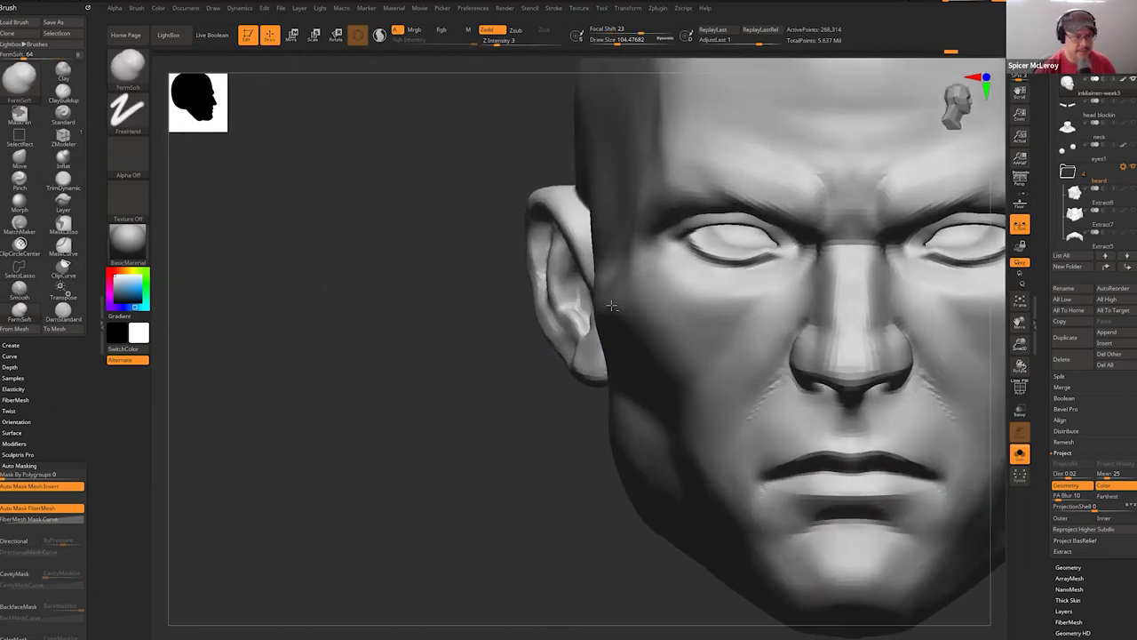
{"action": "key", "text": "f"}
{"action": "left_click_drag", "start_coordinate": [770, 275], "coordinate": [785, 315], "text": "alt"}
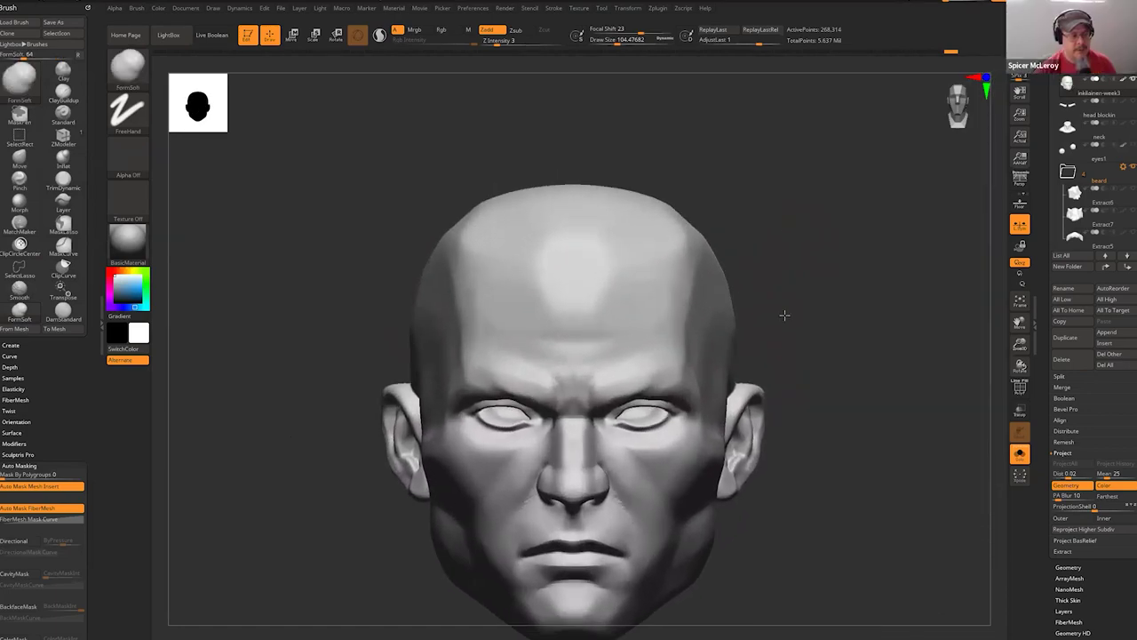
{"action": "right_click_drag", "start_coordinate": [783, 314], "coordinate": [761, 300]}
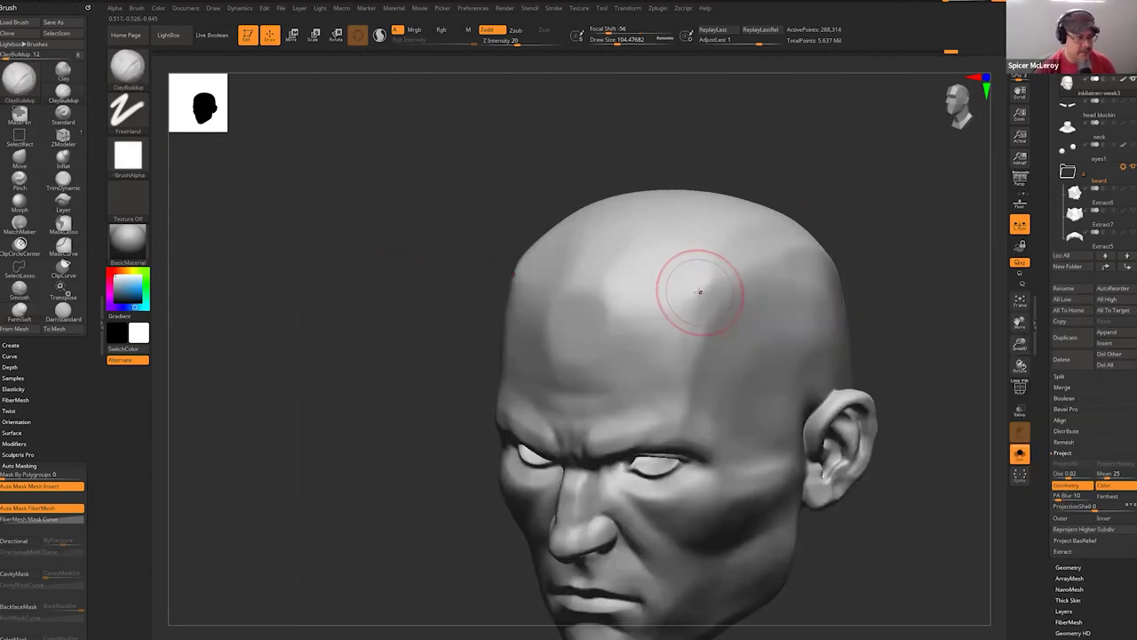
{"action": "key", "text": "s"}
{"action": "mouse_move", "coordinate": [711, 320]}
{"action": "left_mouse_down"}
{"action": "mouse_move", "coordinate": [726, 271]}
{"action": "mouse_move", "coordinate": [675, 311]}
{"action": "mouse_move", "coordinate": [710, 277]}
{"action": "mouse_move", "coordinate": [749, 302]}
{"action": "mouse_move", "coordinate": [751, 286]}
{"action": "mouse_move", "coordinate": [724, 277]}
{"action": "mouse_move", "coordinate": [721, 295]}
{"action": "mouse_move", "coordinate": [742, 293]}
{"action": "mouse_move", "coordinate": [727, 309]}
{"action": "mouse_move", "coordinate": [702, 306]}
{"action": "mouse_move", "coordinate": [750, 297]}
{"action": "left_mouse_up"}
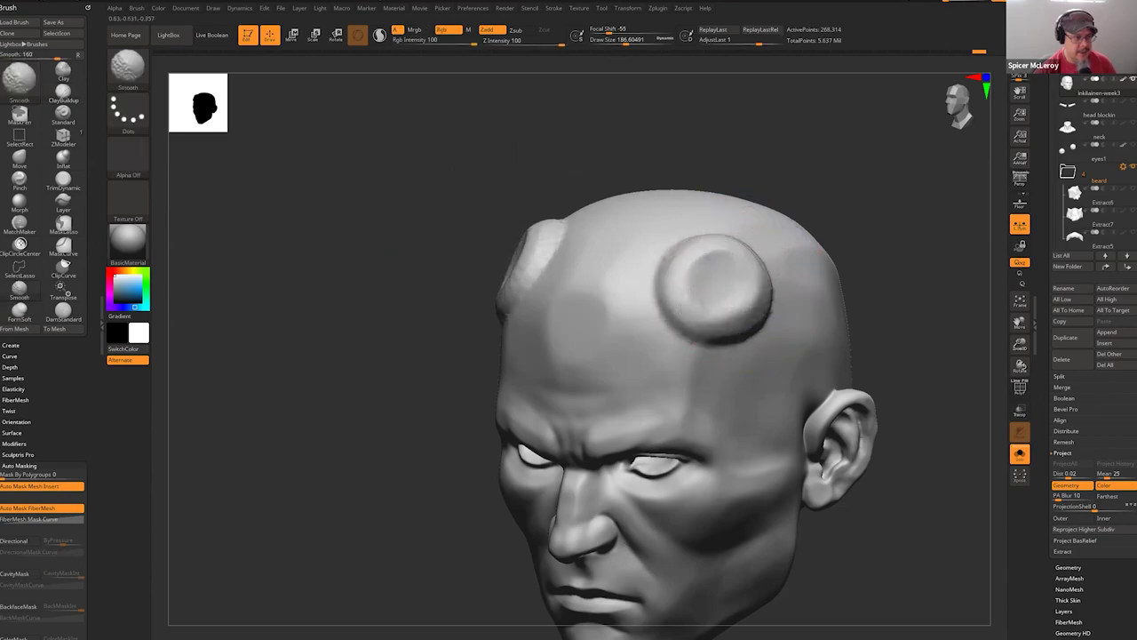
{"action": "left_click_drag", "start_coordinate": [932, 254], "coordinate": [854, 273], "text": "shift"}
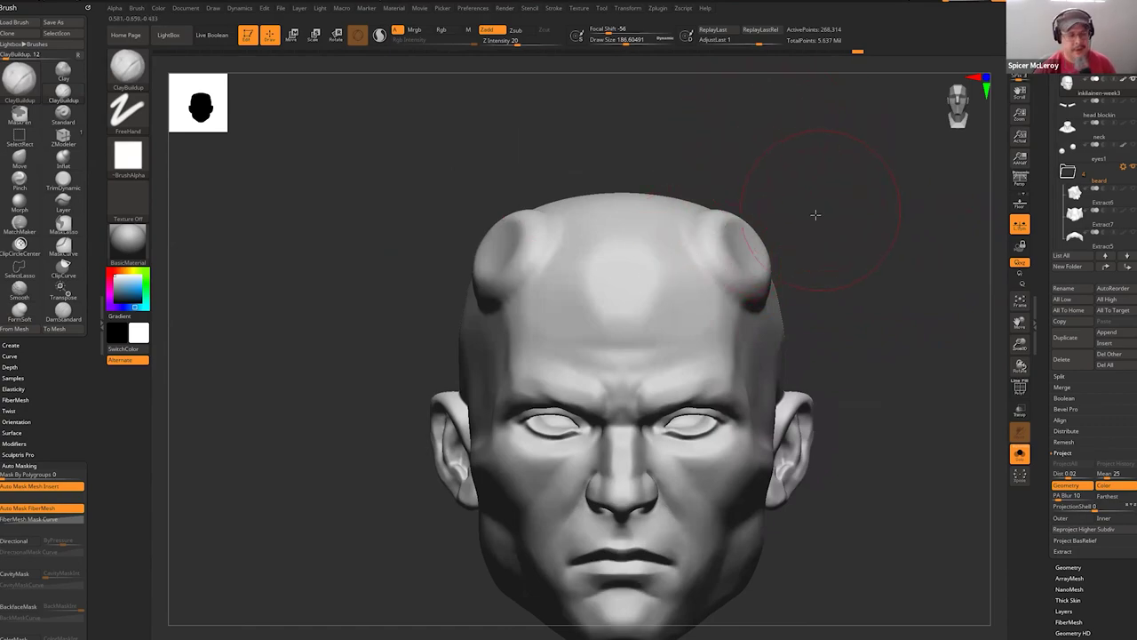
Compare the head with horn bases against the original head subtool and return to the remeshed one.
{"action": "left_click_drag", "start_coordinate": [815, 215], "coordinate": [749, 218], "text": "alt"}
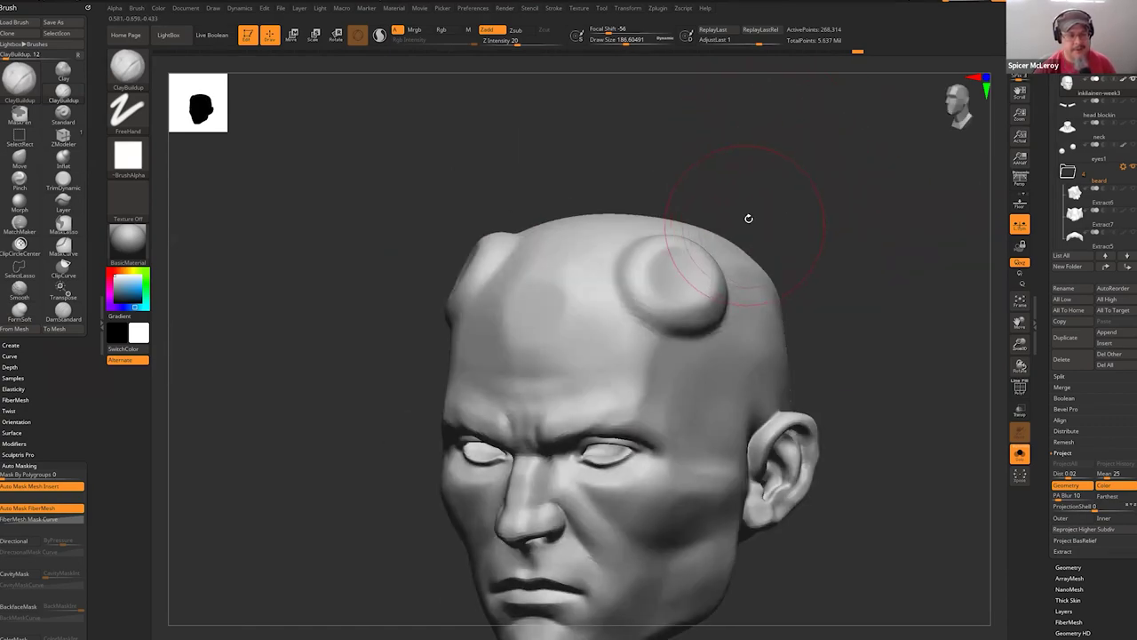
{"action": "left_click", "coordinate": [1091, 67]}
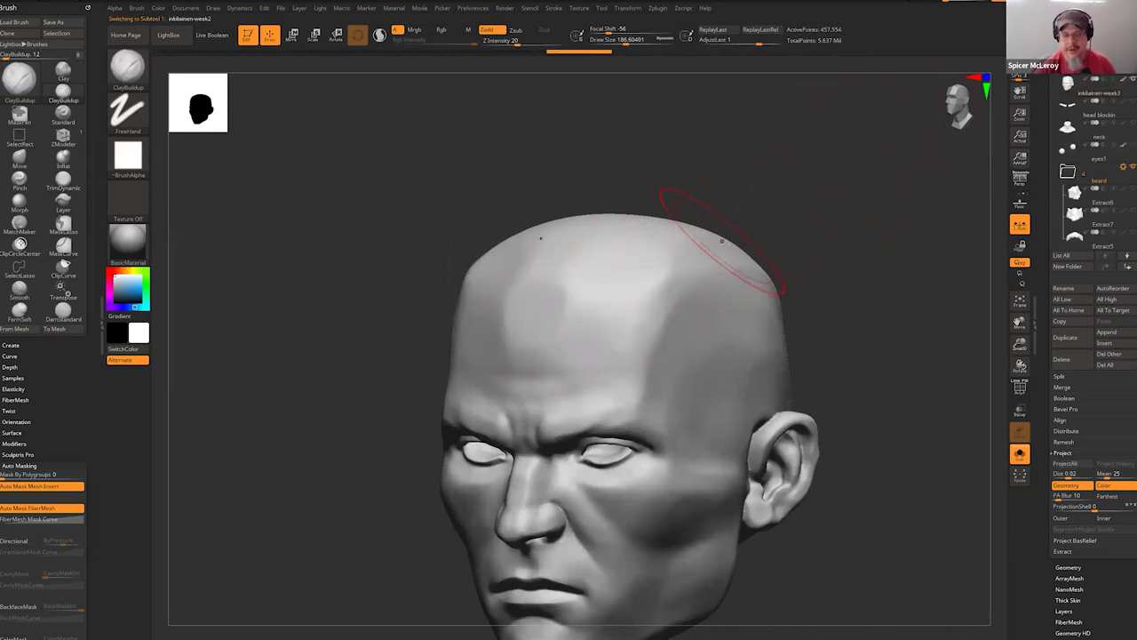
{"action": "left_click", "coordinate": [1082, 94]}
{"action": "mouse_move", "coordinate": [817, 234]}
{"action": "left_mouse_down"}
{"action": "mouse_move", "coordinate": [830, 234]}
{"action": "mouse_move", "coordinate": [817, 203]}
{"action": "mouse_move", "coordinate": [801, 243]}
{"action": "left_mouse_up"}
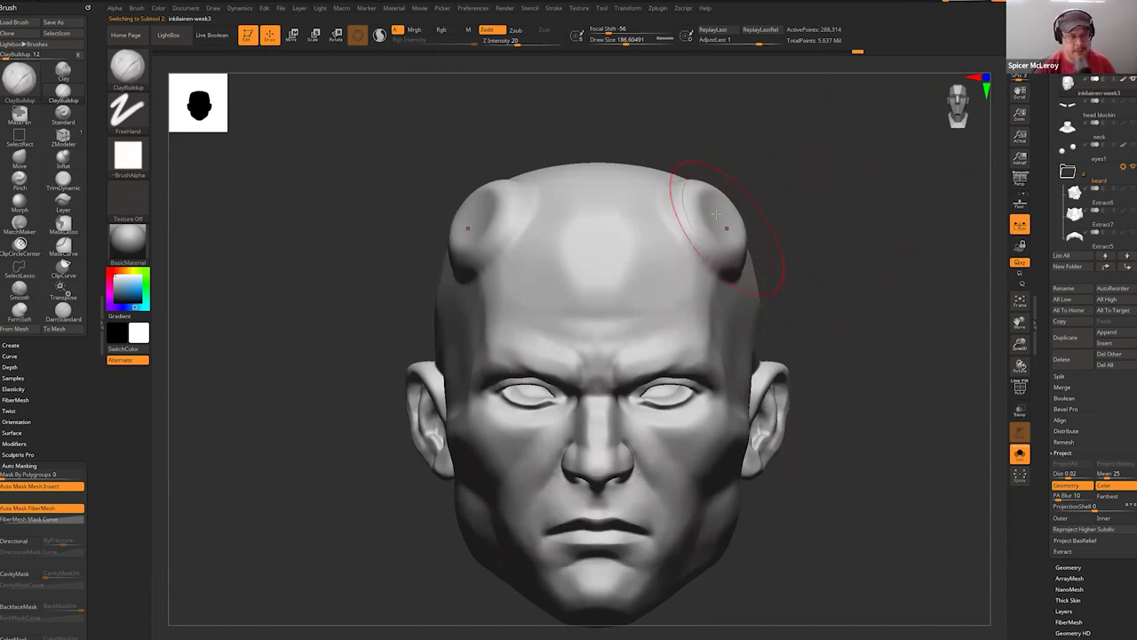
Pull the ears into points with the Move brush at draw size about 94, and show the polyframe on the lowest subdivision level.
{"action": "mouse_move", "coordinate": [838, 313]}
{"action": "left_mouse_down"}
{"action": "mouse_move", "coordinate": [814, 257]}
{"action": "mouse_move", "coordinate": [780, 281]}
{"action": "left_mouse_up"}
{"action": "key", "text": "s"}
{"action": "key", "text": "b"}
{"action": "key", "text": "m"}
{"action": "key", "text": "v"}
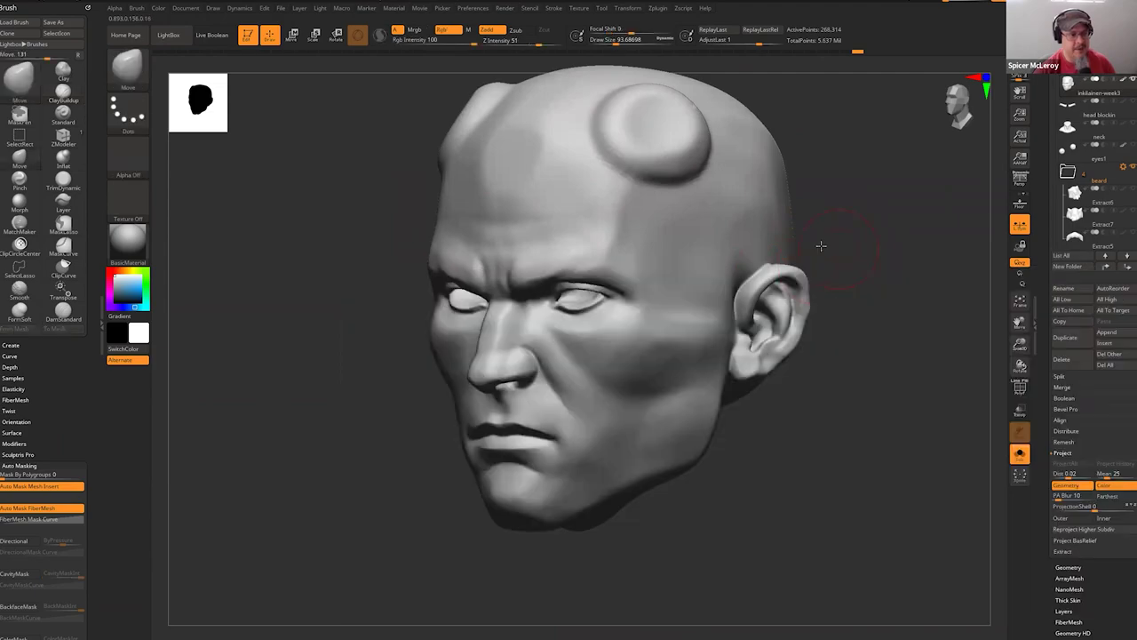
{"action": "mouse_move", "coordinate": [820, 246]}
{"action": "left_mouse_down"}
{"action": "mouse_move", "coordinate": [784, 263]}
{"action": "mouse_move", "coordinate": [819, 259]}
{"action": "mouse_move", "coordinate": [833, 238]}
{"action": "mouse_move", "coordinate": [826, 253]}
{"action": "left_mouse_up"}
{"action": "mouse_move", "coordinate": [901, 253]}
{"action": "left_mouse_down"}
{"action": "mouse_move", "coordinate": [894, 290]}
{"action": "mouse_move", "coordinate": [870, 257]}
{"action": "mouse_move", "coordinate": [883, 249]}
{"action": "left_mouse_up"}
{"action": "key", "text": "shift+f"}
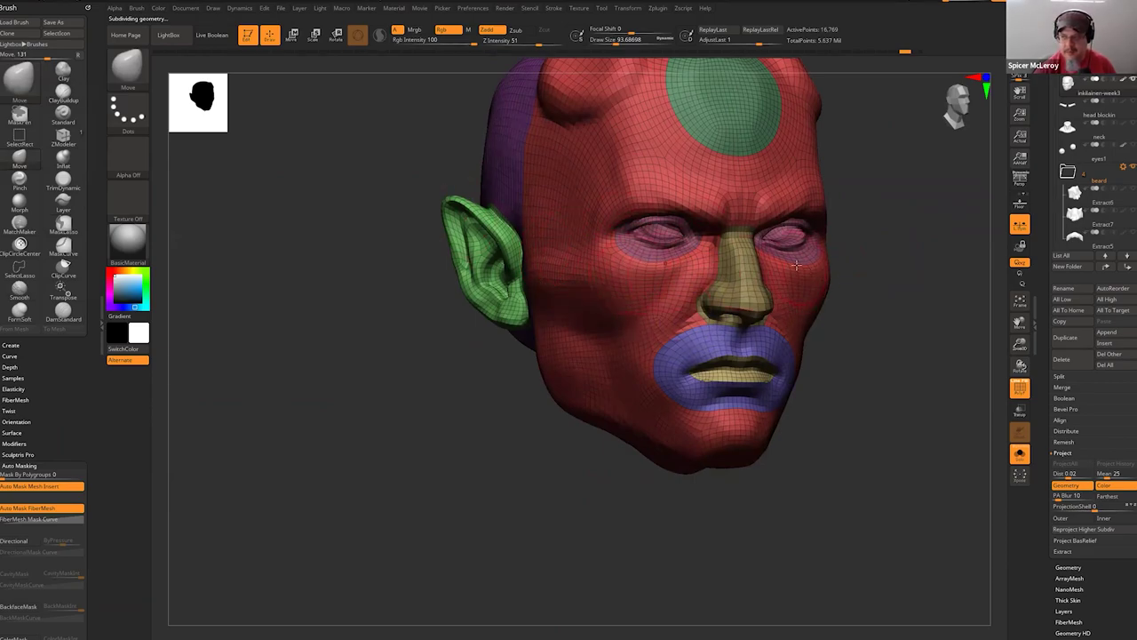
Undo the horn bases and the ear reshaping on the remeshed head.
{"action": "left_click_drag", "start_coordinate": [835, 262], "coordinate": [811, 284]}
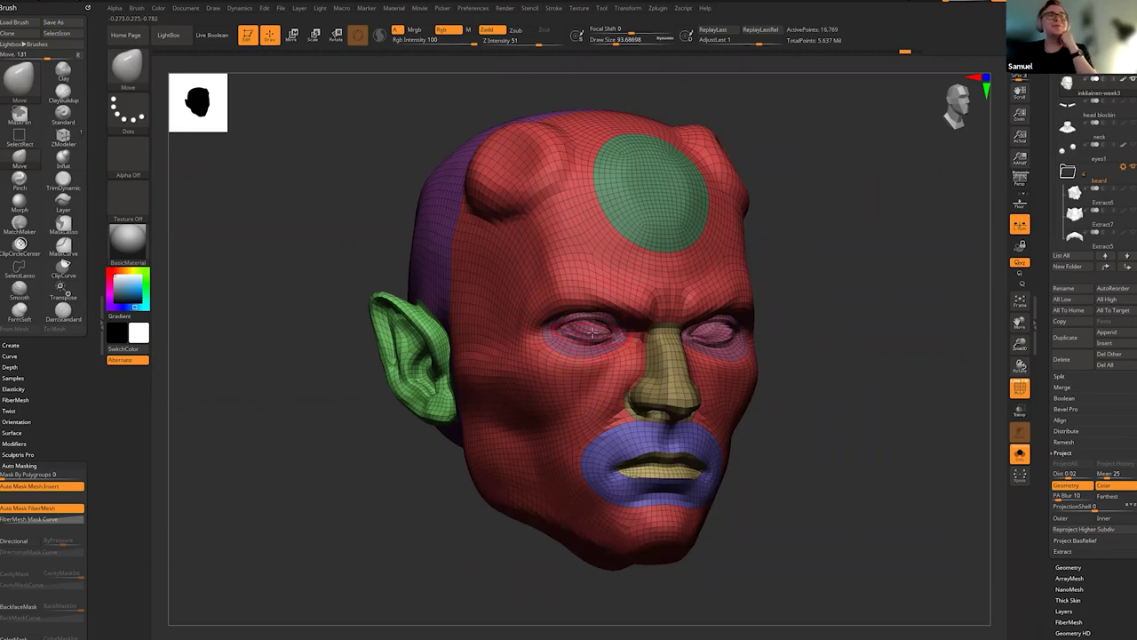
{"action": "mouse_move", "coordinate": [812, 292]}
{"action": "left_mouse_down", "text": "shift"}
{"action": "mouse_move", "coordinate": [824, 289]}
{"action": "mouse_move", "coordinate": [863, 343]}
{"action": "mouse_move", "coordinate": [812, 305]}
{"action": "left_mouse_up", "text": "shift"}
{"action": "key", "text": "ctrl+z"}
{"action": "key", "text": "ctrl+z"}
{"action": "key", "text": "ctrl+z"}
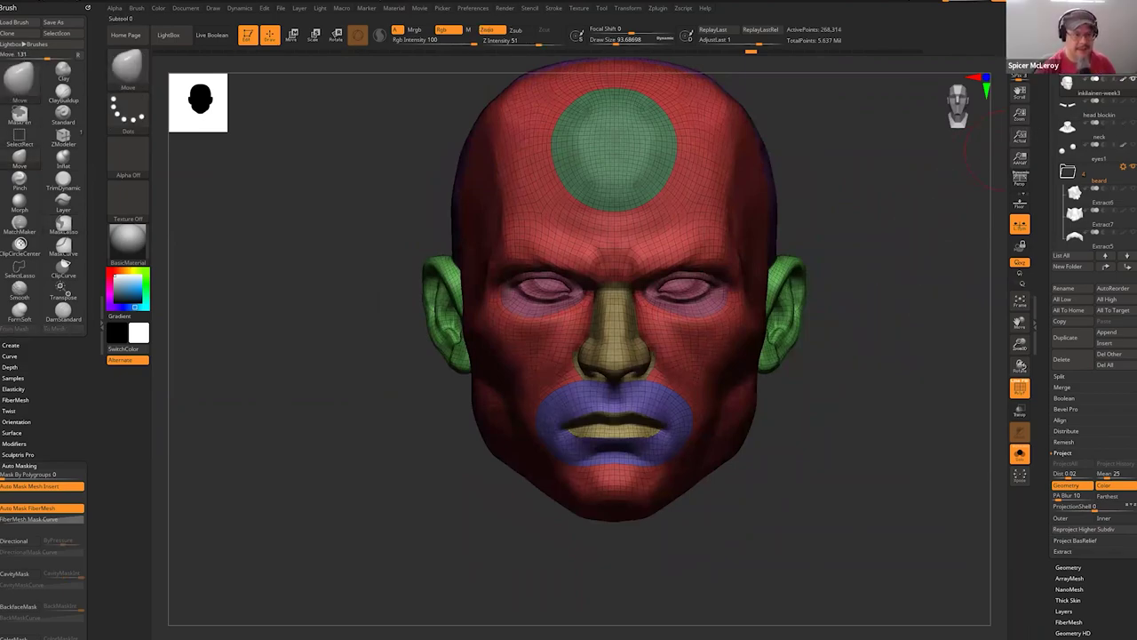
Turn off solo display to show all visible subtools, and hide the polyframe.
{"action": "key", "text": "shift"}
{"action": "mouse_move", "coordinate": [1132, 82]}
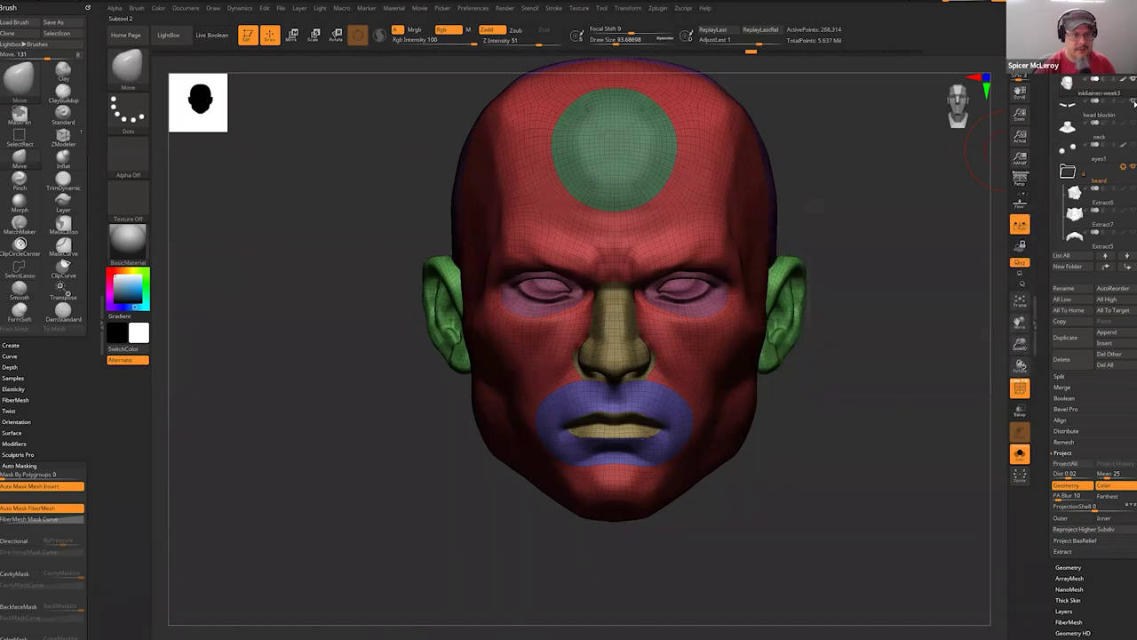
{"action": "mouse_move", "coordinate": [1133, 148]}
{"action": "left_click", "coordinate": [1020, 454]}
{"action": "left_click_drag", "start_coordinate": [933, 342], "coordinate": [862, 347]}
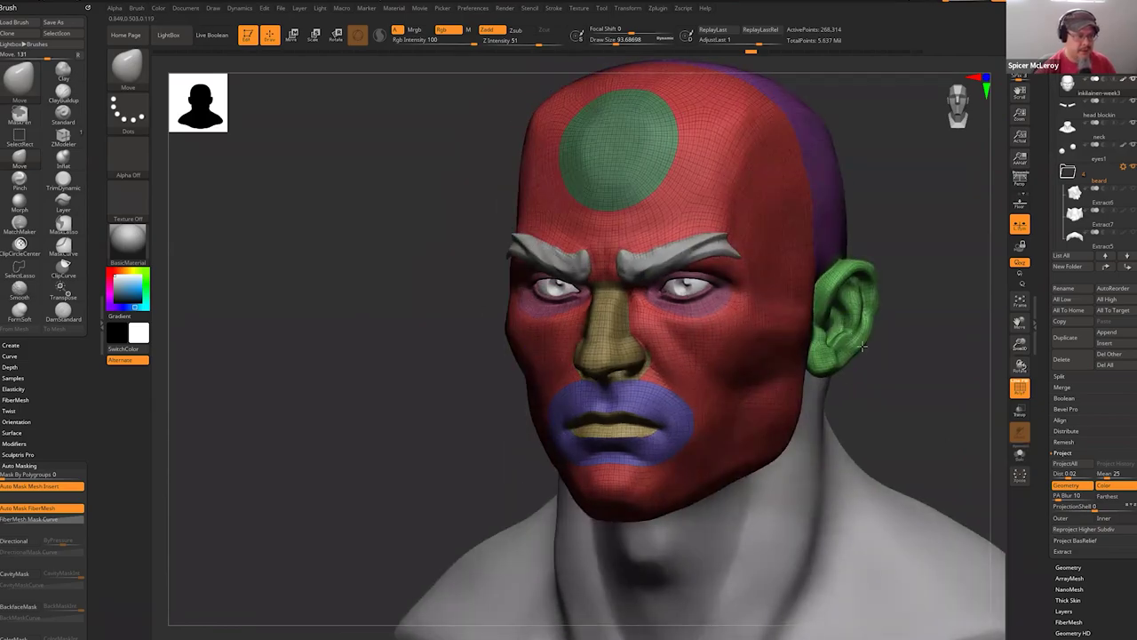
{"action": "key", "text": "shift+f"}
Select the neck subtool and push in the bump at the front of the throat with the Move brush at draw size about 120.
{"action": "left_click_drag", "start_coordinate": [904, 411], "coordinate": [784, 199], "text": "alt"}
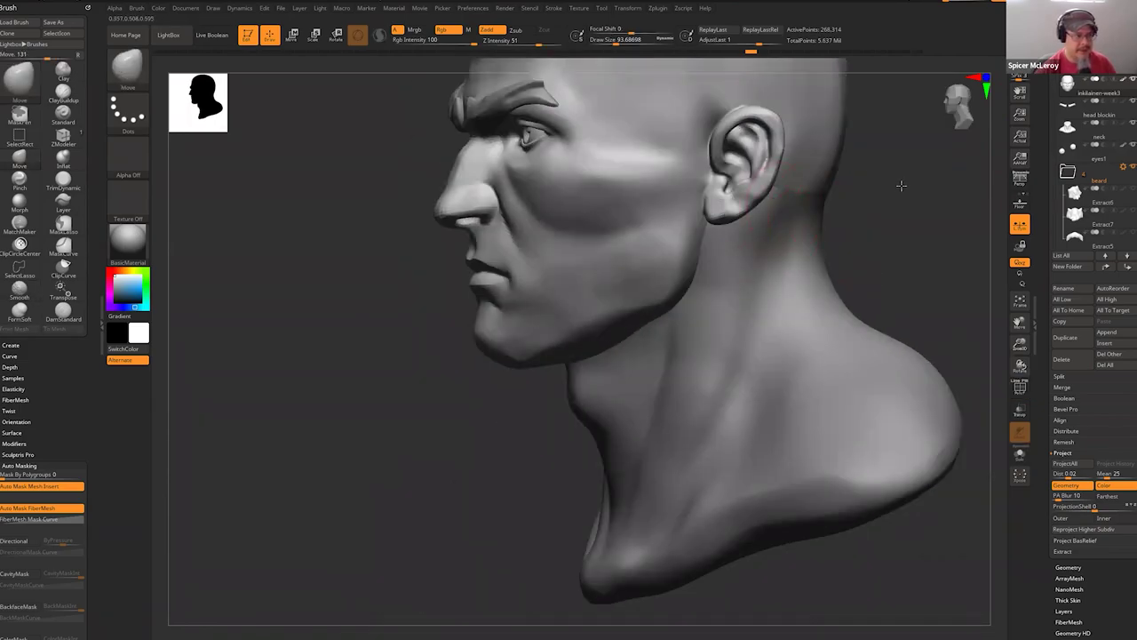
{"action": "left_click_drag", "start_coordinate": [902, 185], "coordinate": [876, 186]}
{"action": "mouse_move", "coordinate": [899, 238]}
{"action": "left_mouse_down"}
{"action": "mouse_move", "coordinate": [922, 239]}
{"action": "mouse_move", "coordinate": [904, 259]}
{"action": "left_mouse_up"}
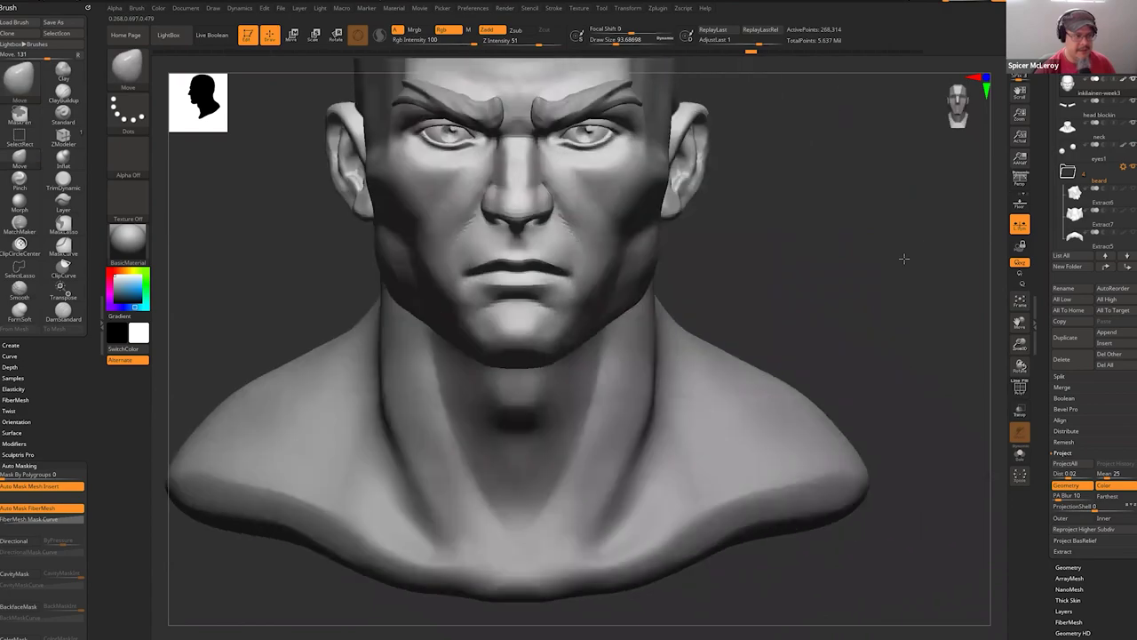
{"action": "left_click_drag", "start_coordinate": [891, 407], "coordinate": [901, 556], "text": "alt"}
{"action": "left_click_drag", "start_coordinate": [863, 383], "coordinate": [885, 385]}
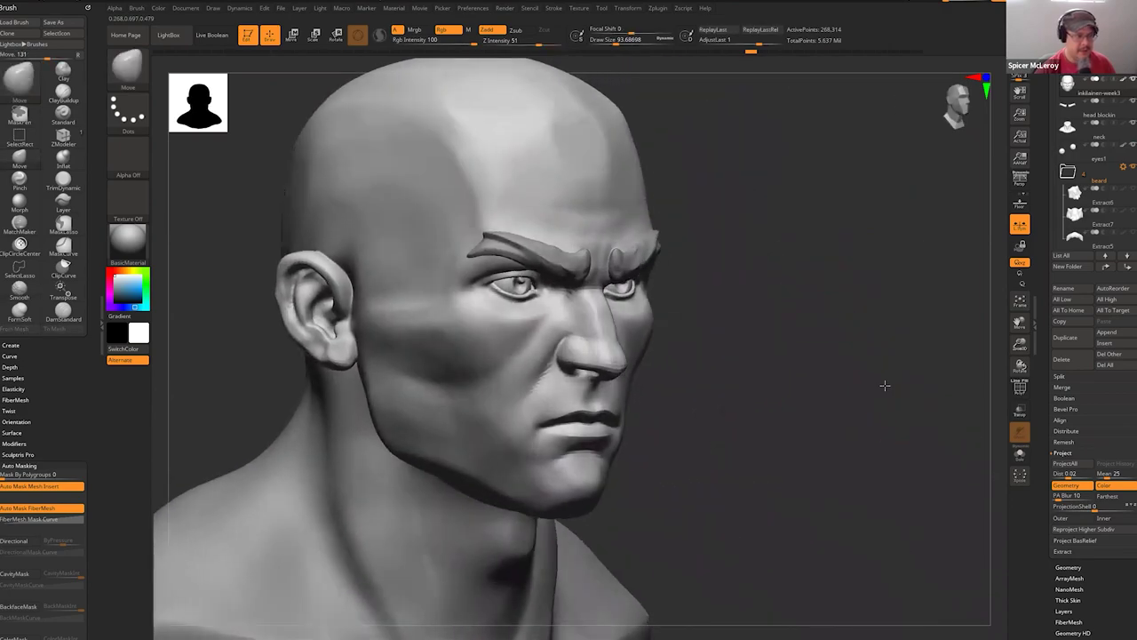
{"action": "mouse_move", "coordinate": [789, 424]}
{"action": "left_mouse_down"}
{"action": "mouse_move", "coordinate": [838, 350]}
{"action": "mouse_move", "coordinate": [734, 330]}
{"action": "left_mouse_up"}
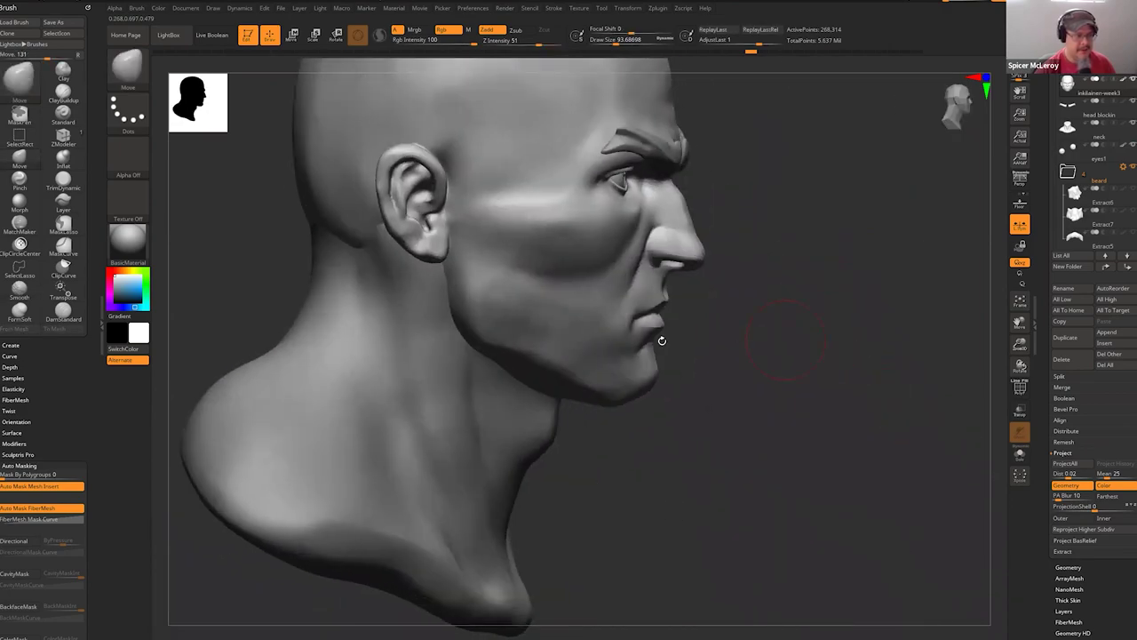
{"action": "mouse_move", "coordinate": [781, 383]}
{"action": "left_mouse_down"}
{"action": "mouse_move", "coordinate": [761, 337]}
{"action": "mouse_move", "coordinate": [714, 368]}
{"action": "mouse_move", "coordinate": [713, 384]}
{"action": "left_mouse_up"}
{"action": "mouse_move", "coordinate": [611, 404]}
{"action": "left_mouse_down", "text": "alt"}
{"action": "mouse_move", "coordinate": [637, 388]}
{"action": "mouse_move", "coordinate": [627, 381]}
{"action": "left_mouse_up", "text": "alt"}
{"action": "key", "text": "s"}
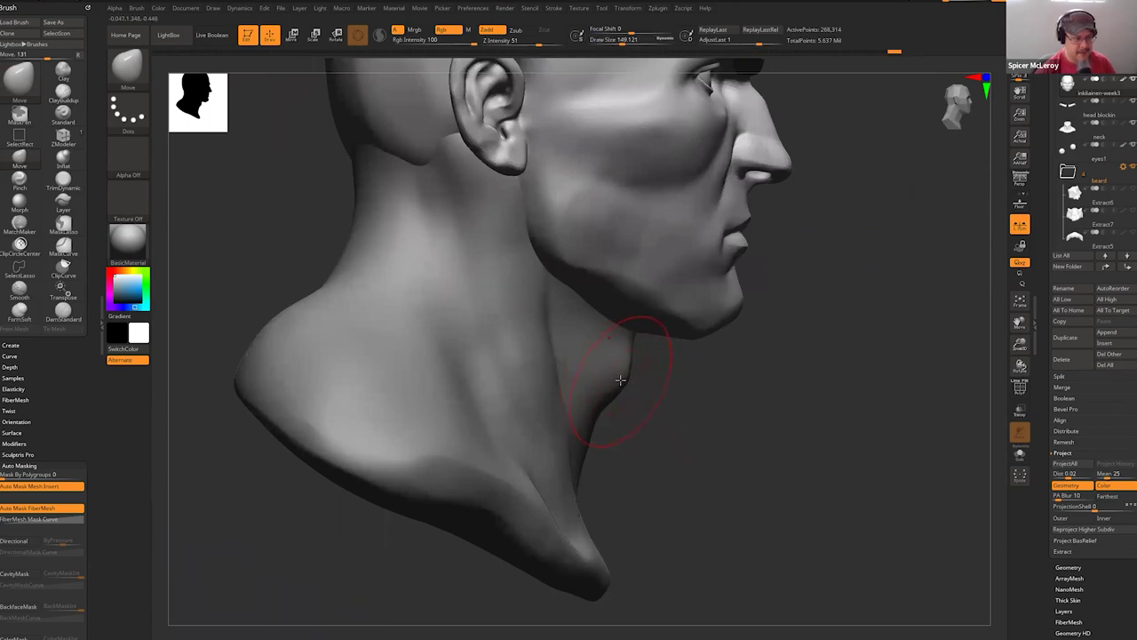
{"action": "left_click", "coordinate": [620, 381], "text": "alt"}
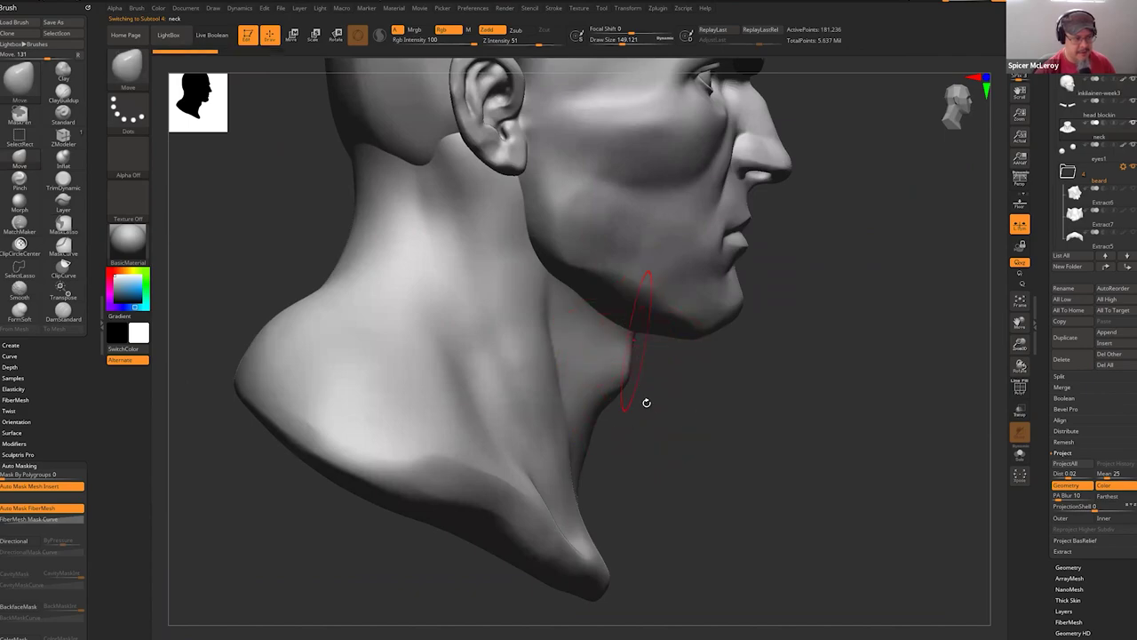
{"action": "key", "text": "s"}
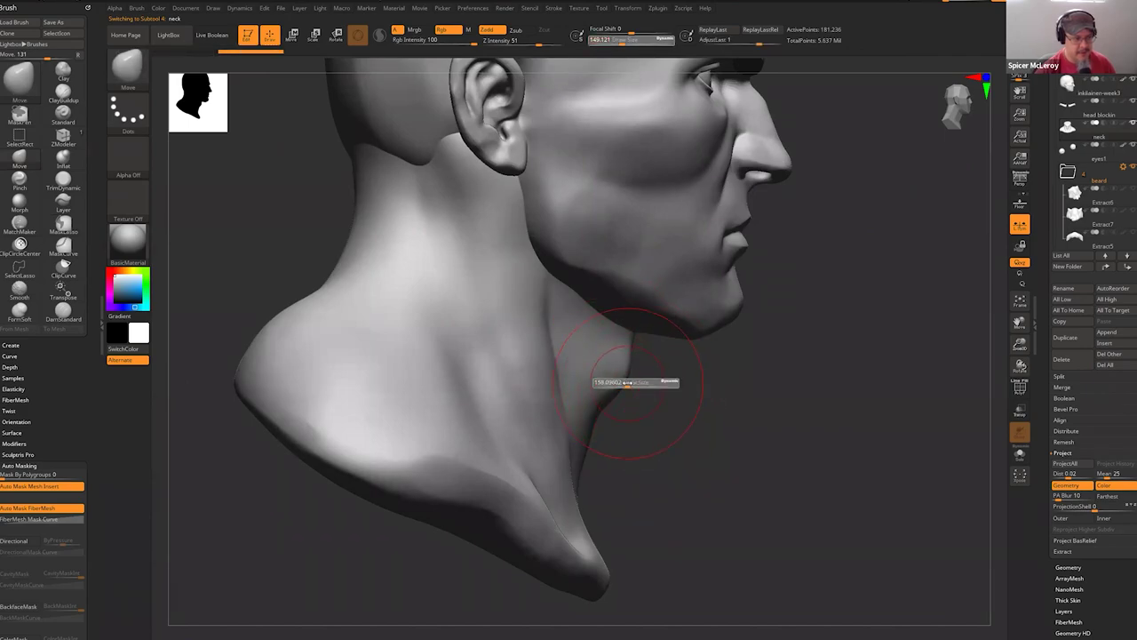
{"action": "left_click", "coordinate": [623, 382]}
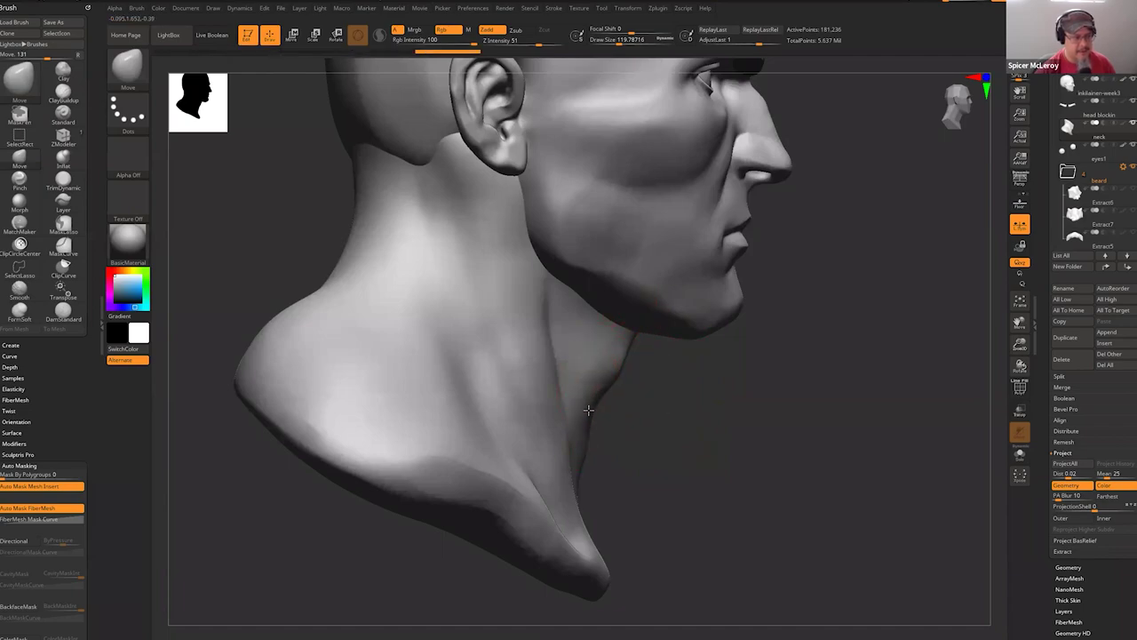
Set the Move brush's draw size to about 223 and isolate the neck subtool in a view from above.
{"action": "left_click_drag", "start_coordinate": [700, 445], "coordinate": [444, 457]}
{"action": "mouse_move", "coordinate": [351, 240]}
{"action": "left_mouse_down"}
{"action": "mouse_move", "coordinate": [447, 435]}
{"action": "mouse_move", "coordinate": [467, 437]}
{"action": "left_mouse_up"}
{"action": "left_click_drag", "start_coordinate": [465, 493], "coordinate": [539, 361], "text": "alt"}
{"action": "key", "text": "s"}
{"action": "left_click_drag", "start_coordinate": [539, 362], "coordinate": [552, 362]}
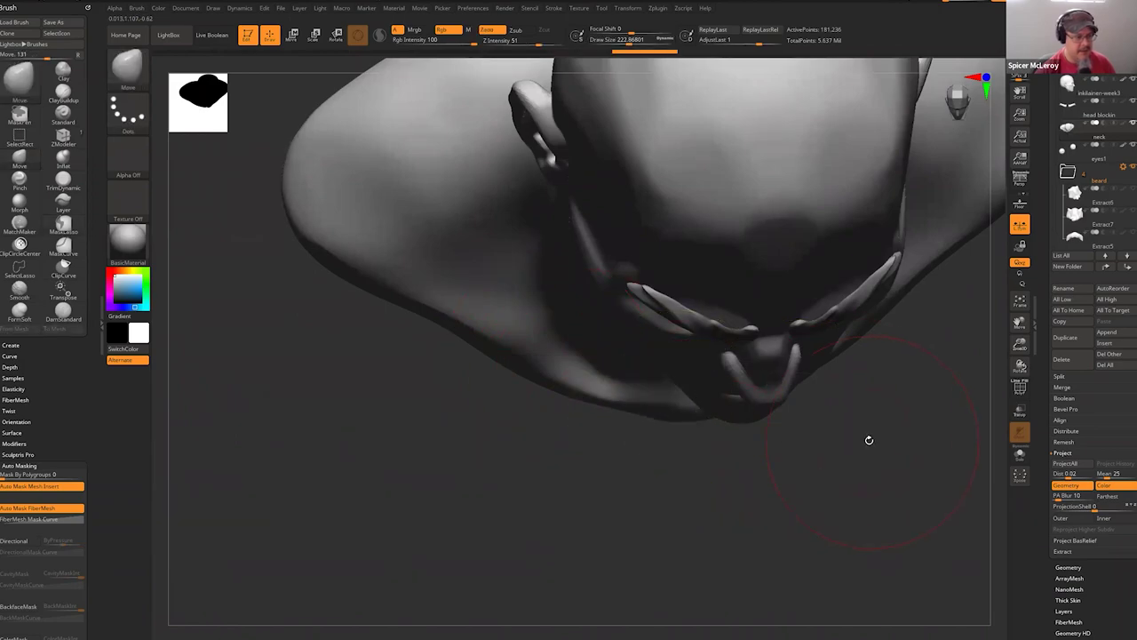
{"action": "mouse_move", "coordinate": [865, 438]}
{"action": "right_mouse_down"}
{"action": "mouse_move", "coordinate": [878, 452]}
{"action": "mouse_move", "coordinate": [838, 376]}
{"action": "mouse_move", "coordinate": [851, 368]}
{"action": "right_mouse_up"}
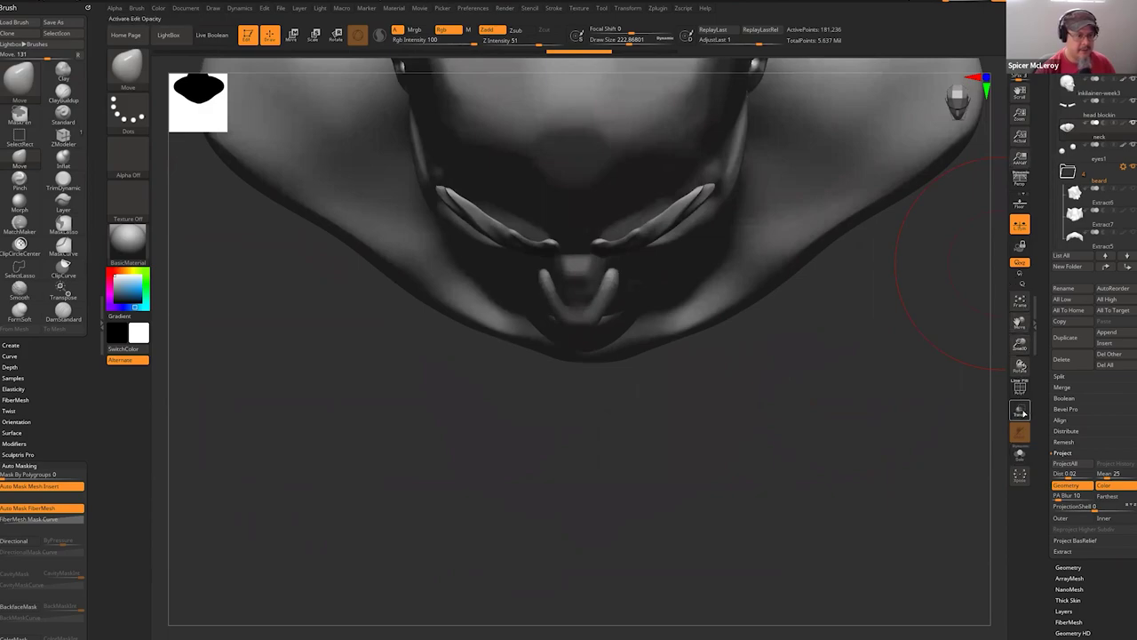
{"action": "left_click", "coordinate": [1019, 453]}
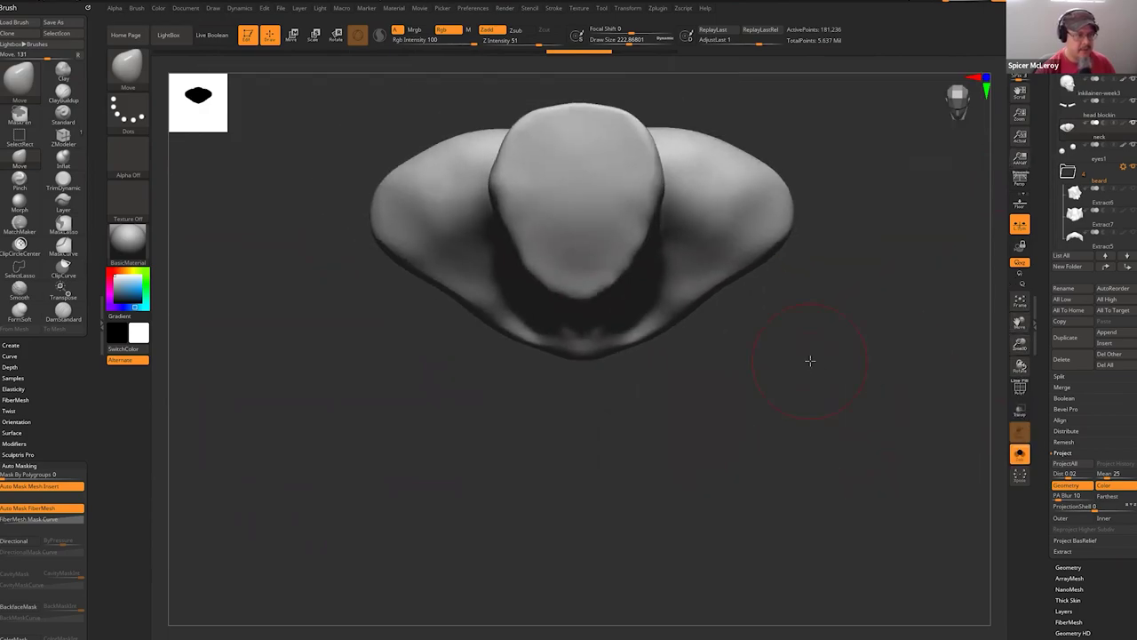
Flatten the front edge of the bust base with the Move brush and smooth it.
{"action": "right_click_drag", "start_coordinate": [810, 360], "coordinate": [850, 251]}
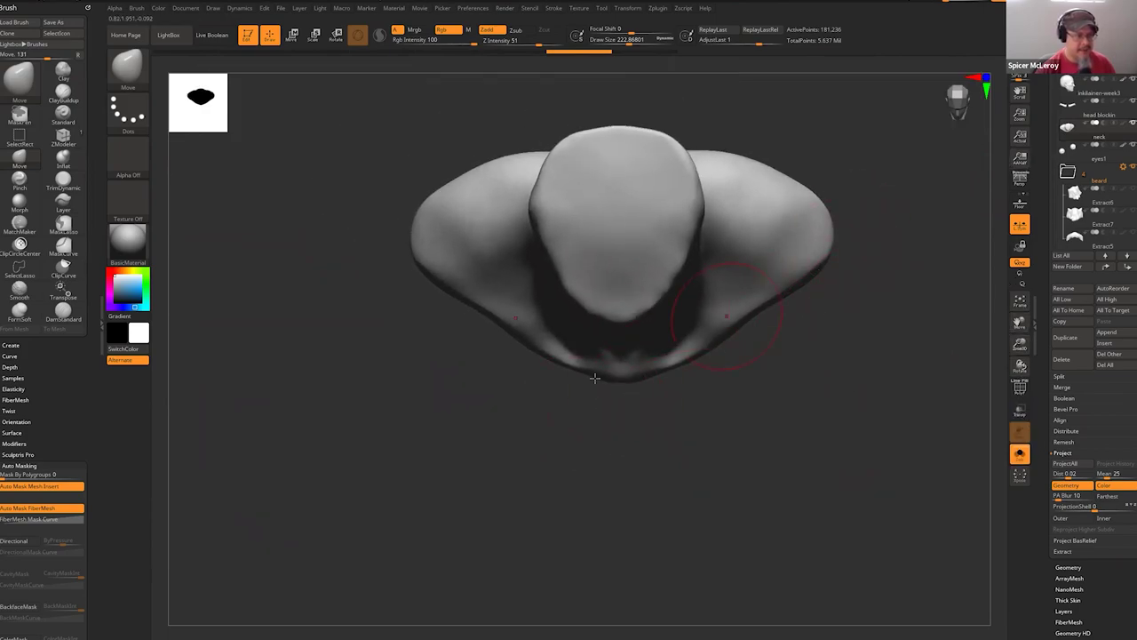
{"action": "right_click_drag", "start_coordinate": [762, 408], "coordinate": [716, 326], "text": "alt"}
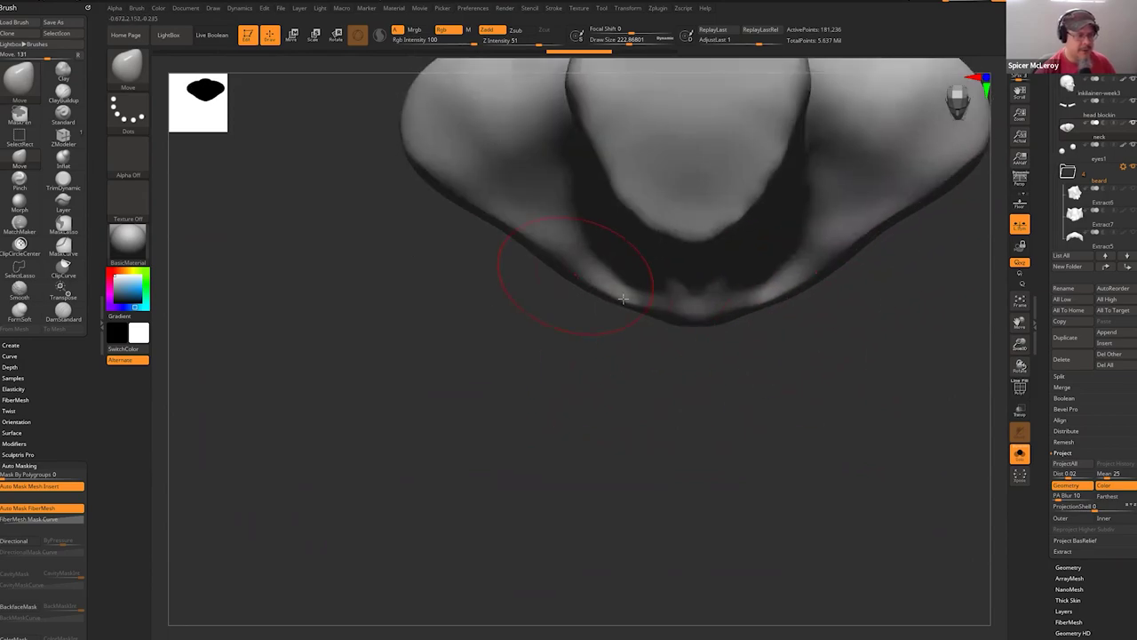
{"action": "mouse_move", "coordinate": [691, 325]}
{"action": "left_mouse_down"}
{"action": "mouse_move", "coordinate": [690, 310]}
{"action": "mouse_move", "coordinate": [626, 303]}
{"action": "left_mouse_up"}
{"action": "left_click_drag", "start_coordinate": [573, 278], "coordinate": [566, 297]}
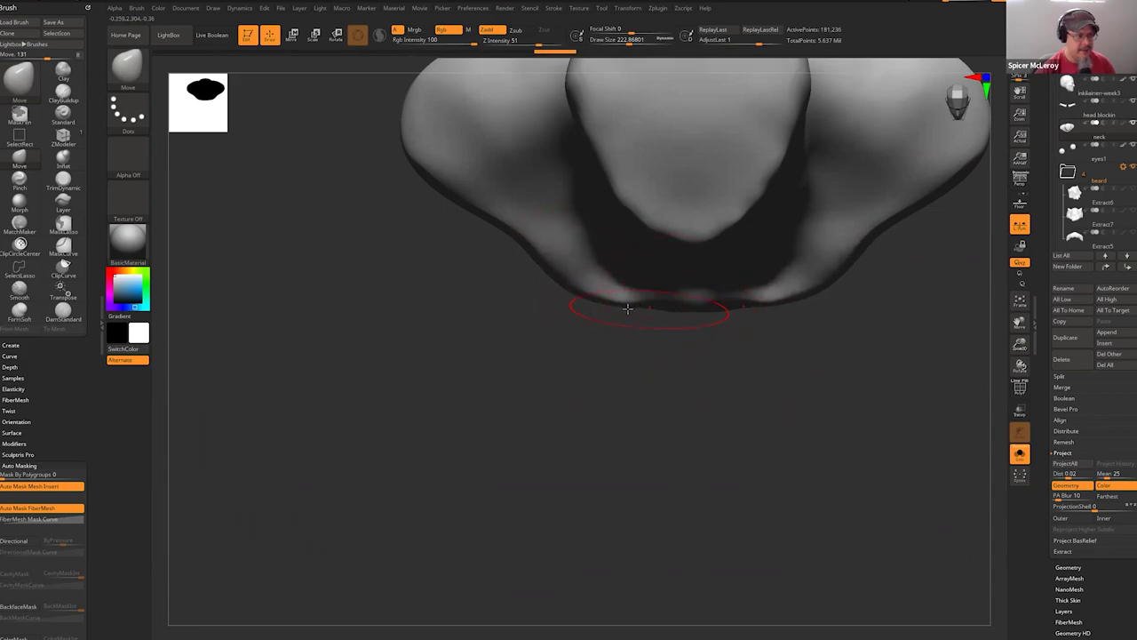
{"action": "left_click_drag", "start_coordinate": [636, 305], "coordinate": [637, 314], "text": "shift"}
{"action": "left_click_drag", "start_coordinate": [711, 410], "coordinate": [738, 353]}
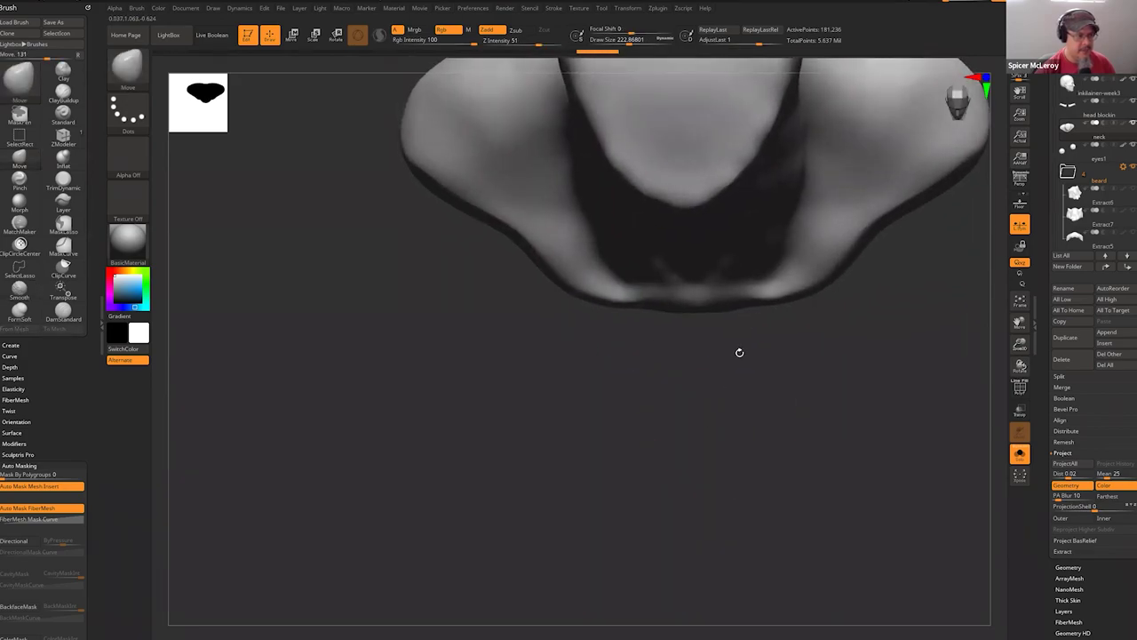
{"action": "left_click_drag", "start_coordinate": [652, 311], "coordinate": [662, 312], "text": "shift"}
{"action": "right_click_drag", "start_coordinate": [662, 312], "coordinate": [734, 318], "text": "shift"}
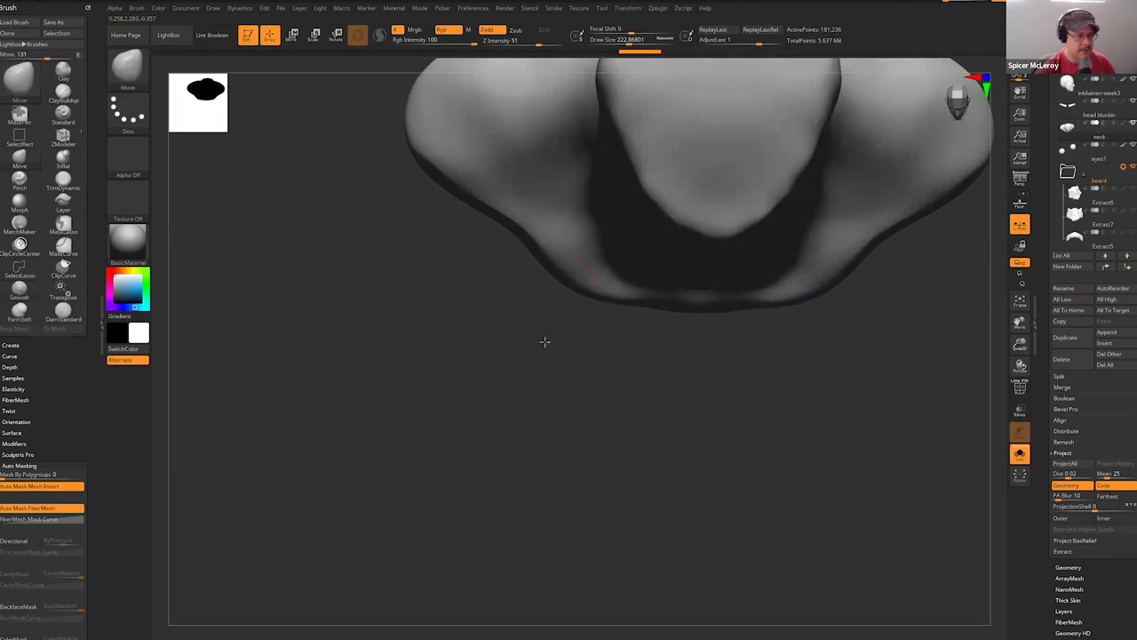
Reshape the front and back outline of the shoulders with the Move brush from above.
{"action": "right_click_drag", "start_coordinate": [541, 338], "coordinate": [761, 376]}
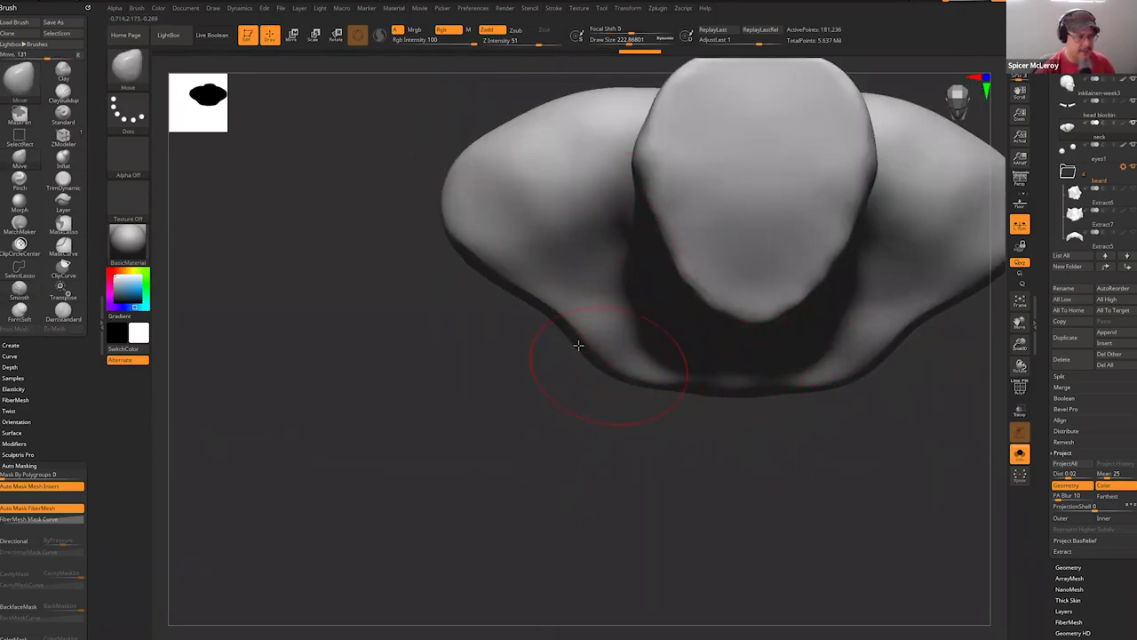
{"action": "mouse_move", "coordinate": [480, 272]}
{"action": "left_mouse_down"}
{"action": "mouse_move", "coordinate": [462, 312]}
{"action": "mouse_move", "coordinate": [485, 299]}
{"action": "mouse_move", "coordinate": [536, 310]}
{"action": "left_mouse_up"}
{"action": "left_click_drag", "start_coordinate": [451, 261], "coordinate": [456, 265]}
{"action": "left_click_drag", "start_coordinate": [411, 337], "coordinate": [429, 477], "text": "alt"}
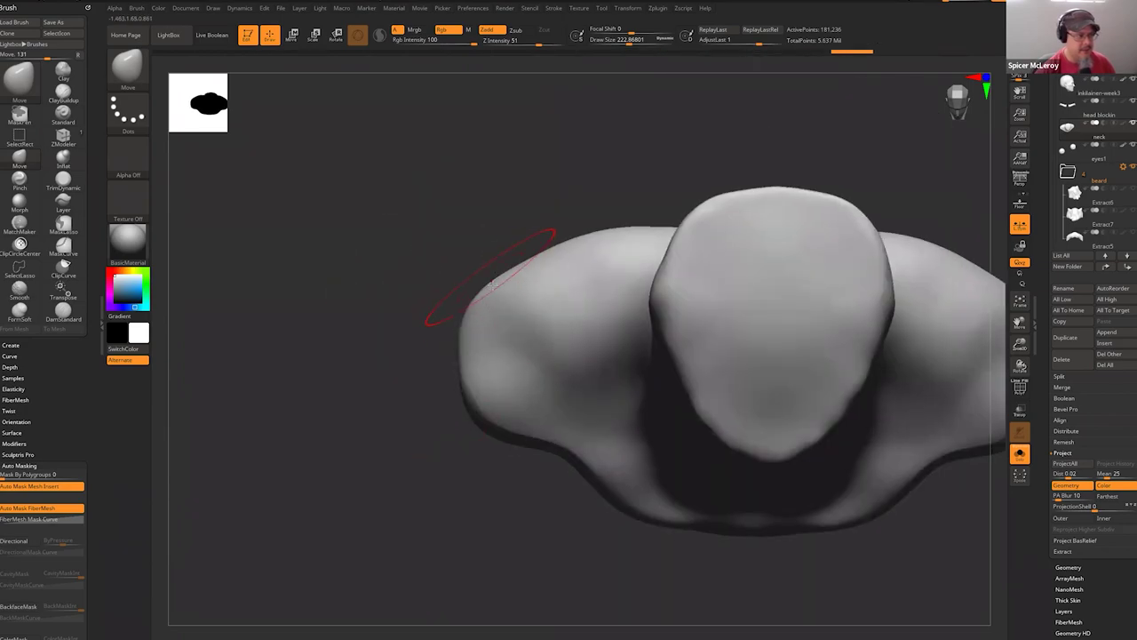
{"action": "left_click_drag", "start_coordinate": [482, 282], "coordinate": [485, 281]}
Smooth the back of the neck and adjust the slope of the shoulders from behind with the Move brush.
{"action": "mouse_move", "coordinate": [587, 538]}
{"action": "left_mouse_down", "text": "alt"}
{"action": "mouse_move", "coordinate": [452, 364]}
{"action": "mouse_move", "coordinate": [494, 362]}
{"action": "mouse_move", "coordinate": [495, 465]}
{"action": "mouse_move", "coordinate": [563, 485]}
{"action": "mouse_move", "coordinate": [513, 483]}
{"action": "left_mouse_up", "text": "alt"}
{"action": "mouse_move", "coordinate": [479, 465]}
{"action": "left_mouse_down"}
{"action": "mouse_move", "coordinate": [456, 270]}
{"action": "mouse_move", "coordinate": [477, 246]}
{"action": "mouse_move", "coordinate": [771, 264]}
{"action": "left_mouse_up"}
{"action": "left_click_drag", "start_coordinate": [459, 289], "coordinate": [457, 325], "text": "shift"}
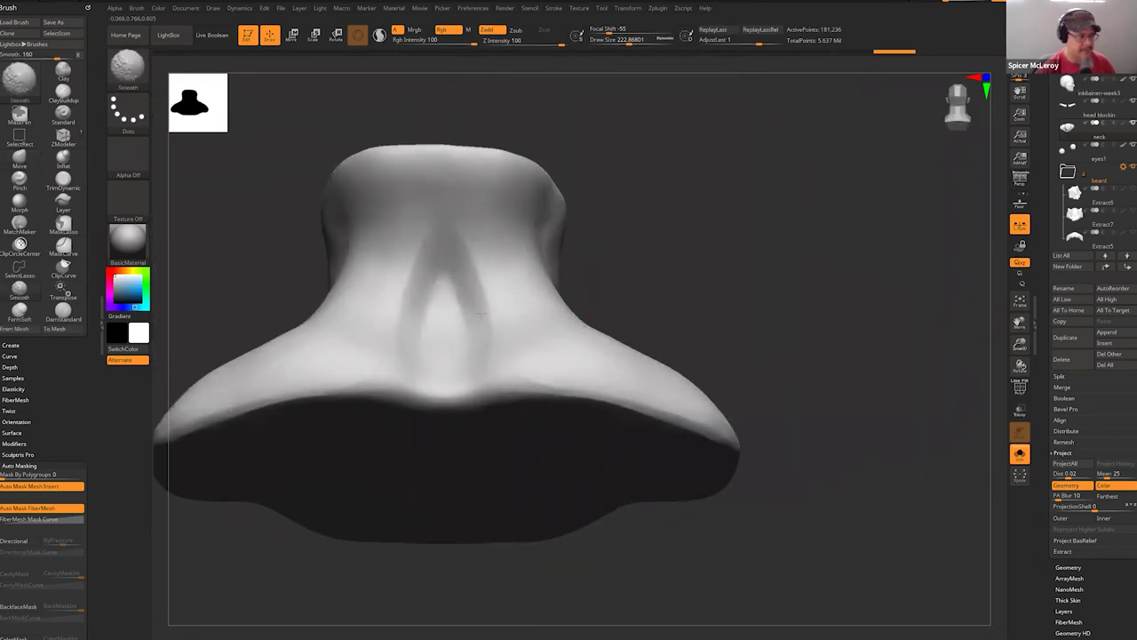
{"action": "left_click_drag", "start_coordinate": [642, 241], "coordinate": [604, 328]}
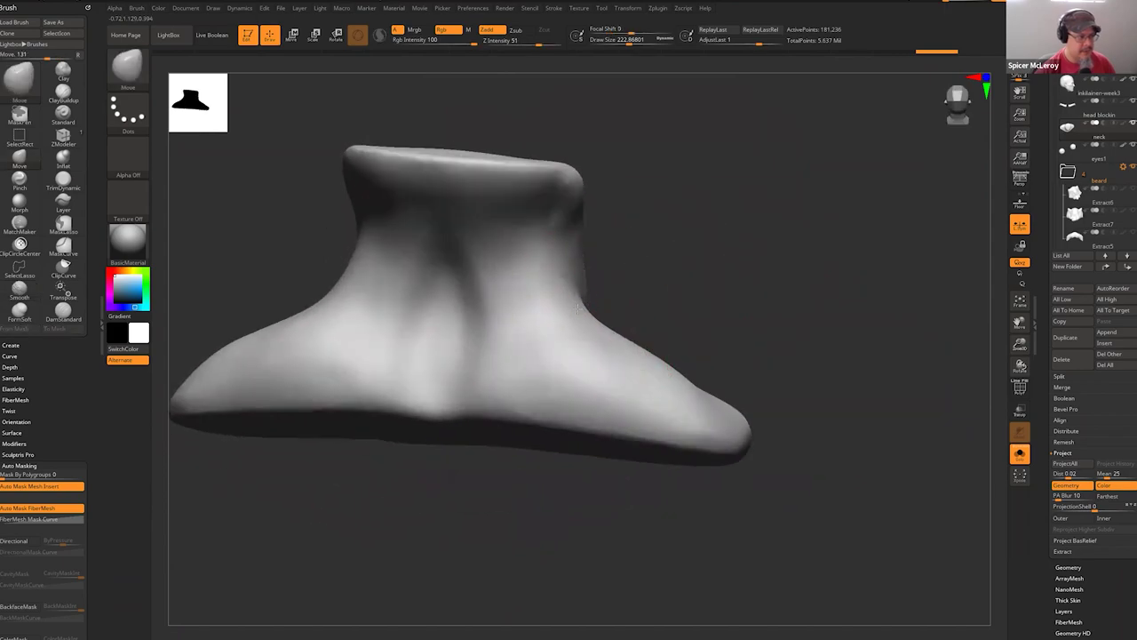
{"action": "left_click_drag", "start_coordinate": [679, 382], "coordinate": [684, 366]}
{"action": "mouse_move", "coordinate": [771, 348]}
{"action": "left_mouse_down"}
{"action": "mouse_move", "coordinate": [622, 340]}
{"action": "mouse_move", "coordinate": [556, 278]}
{"action": "mouse_move", "coordinate": [649, 392]}
{"action": "mouse_move", "coordinate": [572, 396]}
{"action": "left_mouse_up"}
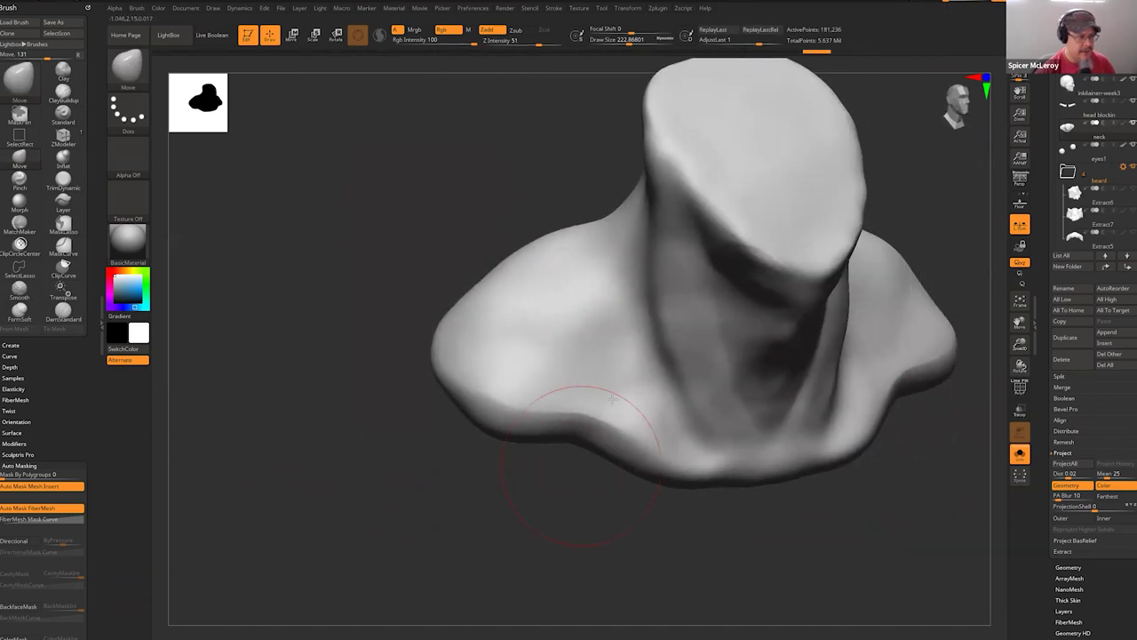
Model the hollows and collarbone area beside the neck with the FormSoft brush at draw size about 223, and smooth the forms.
{"action": "key", "text": "b"}
{"action": "key", "text": "f"}
{"action": "key", "text": "b"}
{"action": "key", "text": "f"}
{"action": "key", "text": "s"}
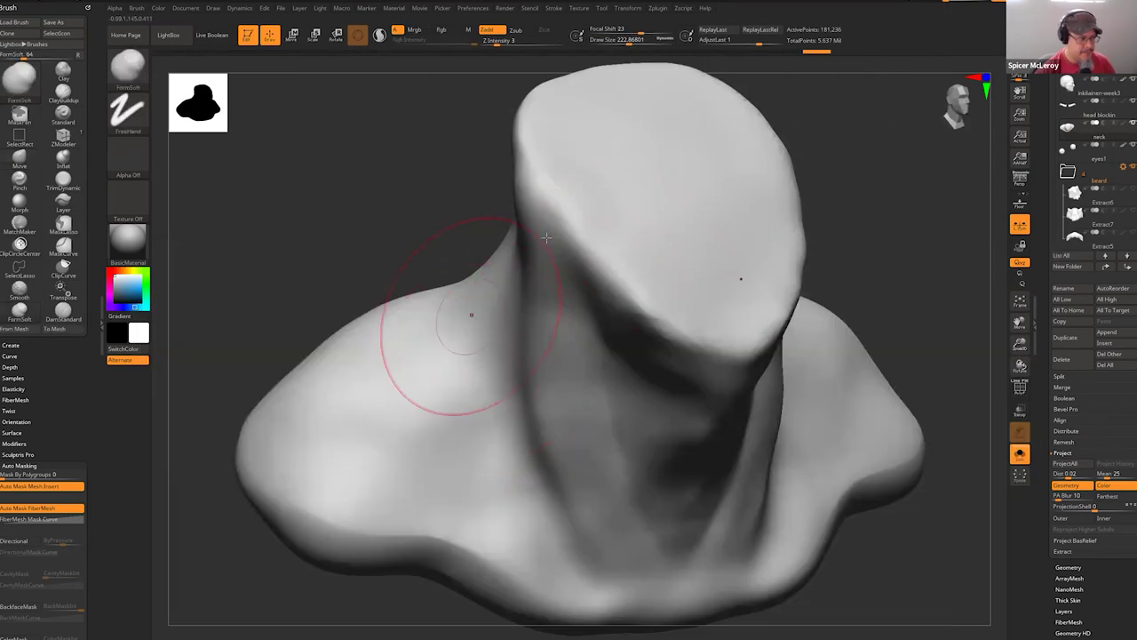
{"action": "right_click_drag", "start_coordinate": [473, 313], "coordinate": [559, 233], "text": "alt"}
{"action": "left_click_drag", "start_coordinate": [577, 258], "coordinate": [501, 360]}
{"action": "mouse_move", "coordinate": [552, 299]}
{"action": "left_mouse_down"}
{"action": "mouse_move", "coordinate": [507, 398]}
{"action": "mouse_move", "coordinate": [551, 431]}
{"action": "mouse_move", "coordinate": [581, 323]}
{"action": "mouse_move", "coordinate": [593, 347]}
{"action": "left_mouse_up"}
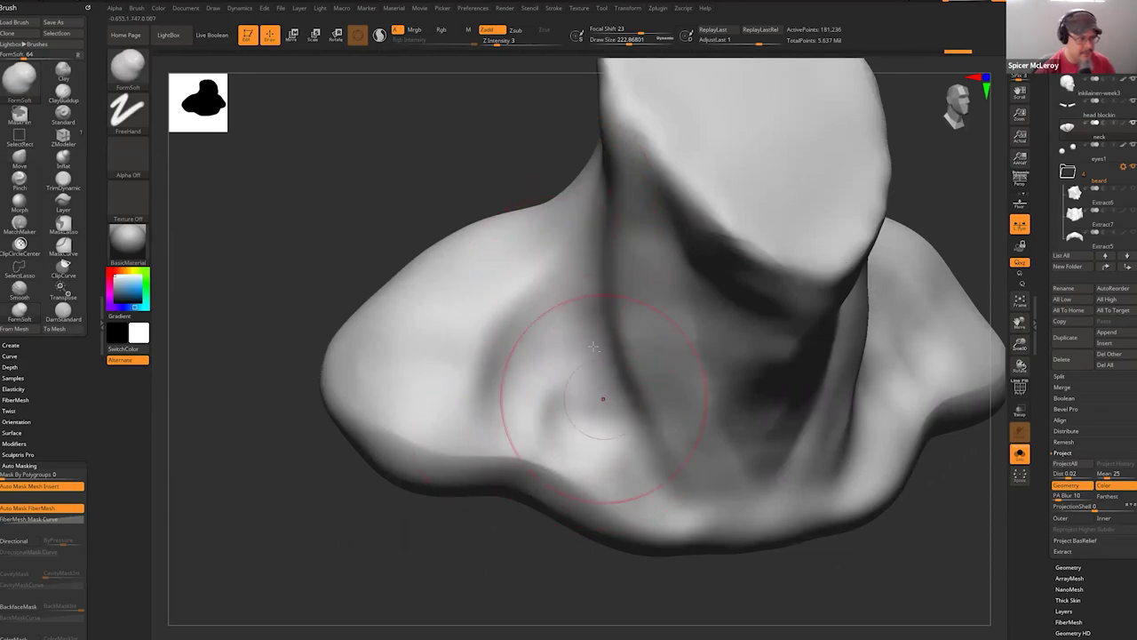
{"action": "left_click_drag", "start_coordinate": [521, 392], "coordinate": [494, 418]}
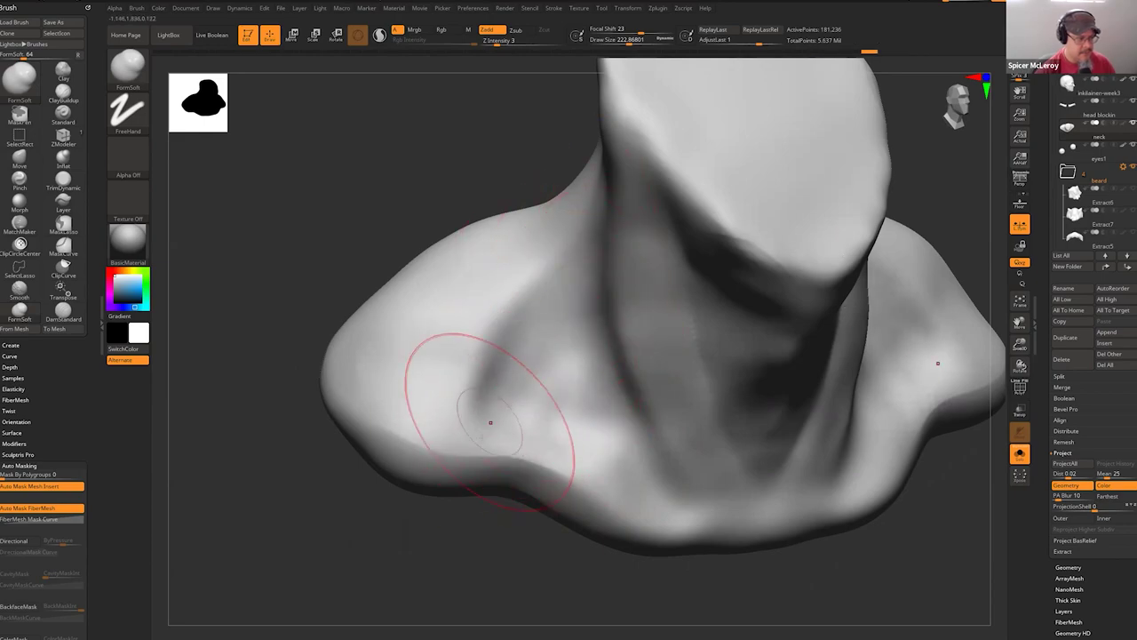
{"action": "left_click_drag", "start_coordinate": [555, 389], "coordinate": [544, 397], "text": "shift"}
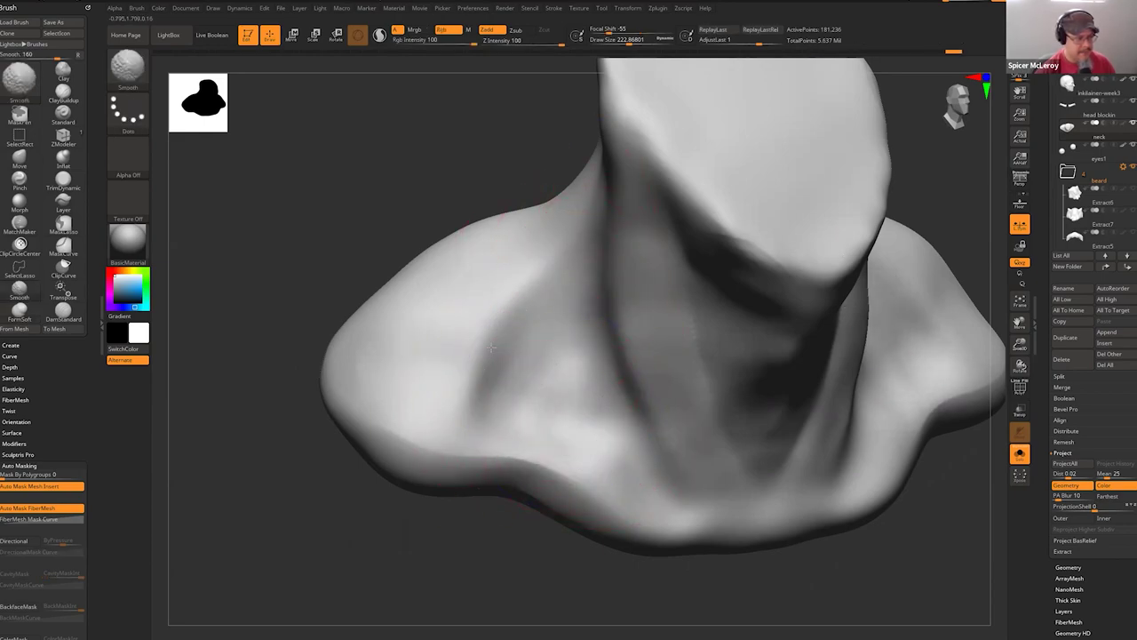
{"action": "left_click_drag", "start_coordinate": [515, 374], "coordinate": [508, 359], "text": "shift"}
Shape the lower ends of the front neck muscles with the FormSoft brush and smooth them into the collarbone area.
{"action": "mouse_move", "coordinate": [503, 338]}
{"action": "right_mouse_down"}
{"action": "mouse_move", "coordinate": [490, 307]}
{"action": "mouse_move", "coordinate": [355, 284]}
{"action": "mouse_move", "coordinate": [645, 306]}
{"action": "mouse_move", "coordinate": [625, 355]}
{"action": "right_mouse_up"}
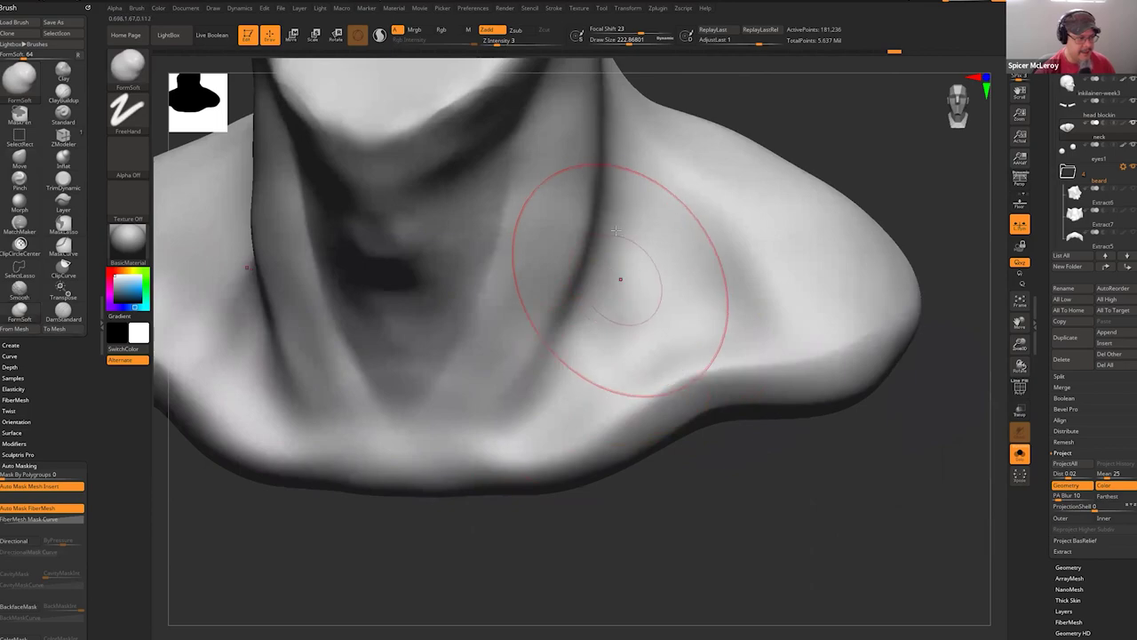
{"action": "mouse_move", "coordinate": [578, 343]}
{"action": "right_mouse_down"}
{"action": "mouse_move", "coordinate": [660, 281]}
{"action": "mouse_move", "coordinate": [660, 327]}
{"action": "right_mouse_up"}
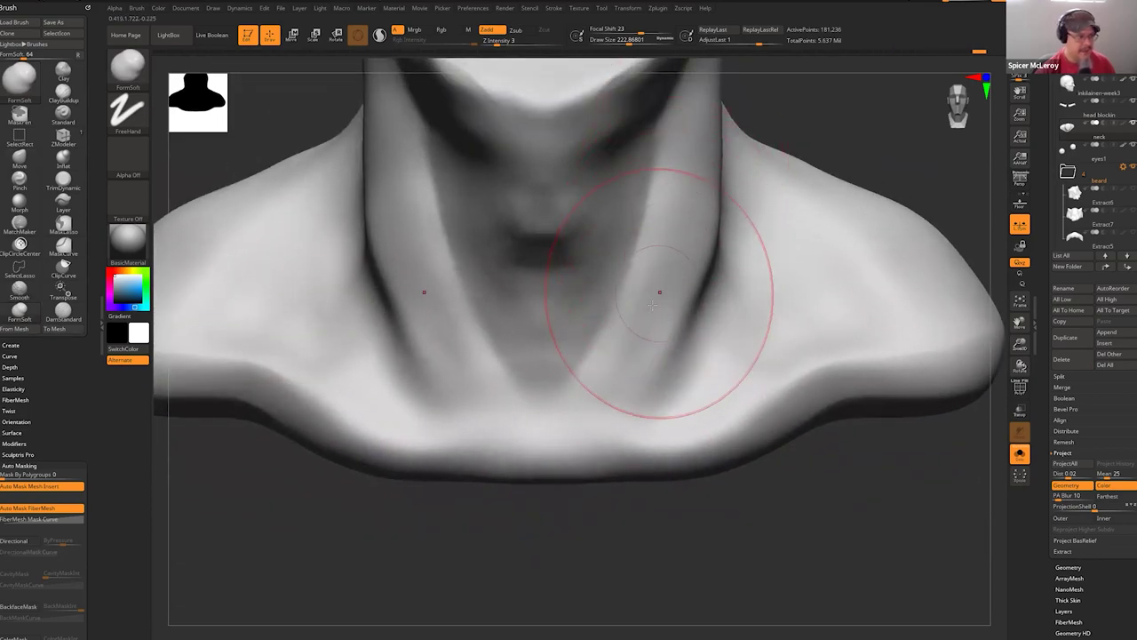
{"action": "left_click_drag", "start_coordinate": [697, 300], "coordinate": [614, 424]}
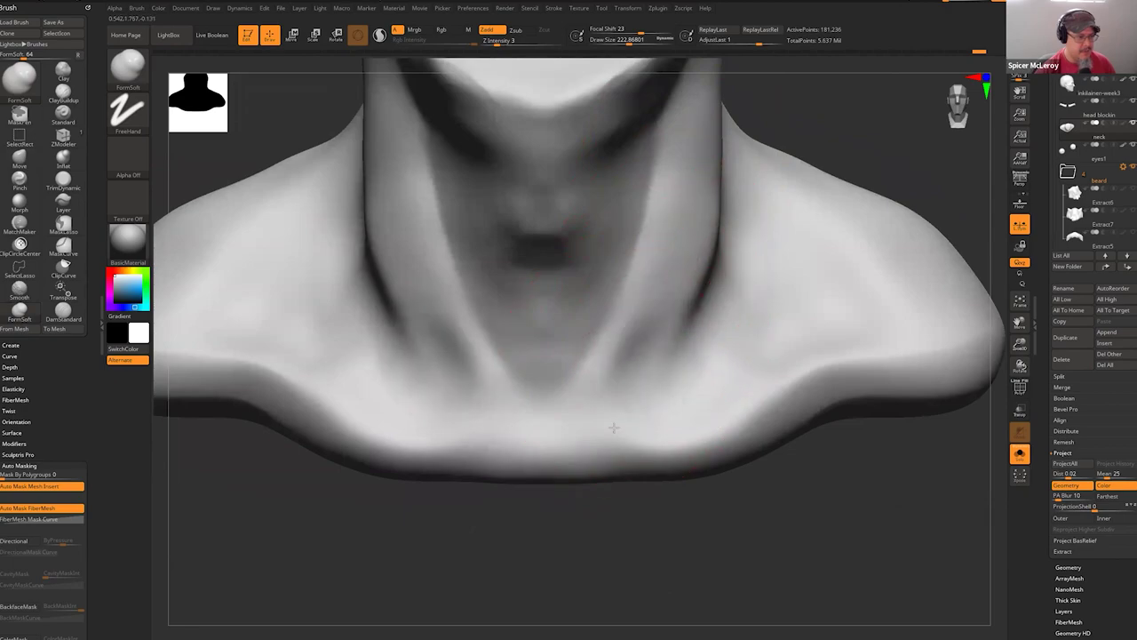
{"action": "left_click_drag", "start_coordinate": [689, 333], "coordinate": [641, 382], "text": "shift"}
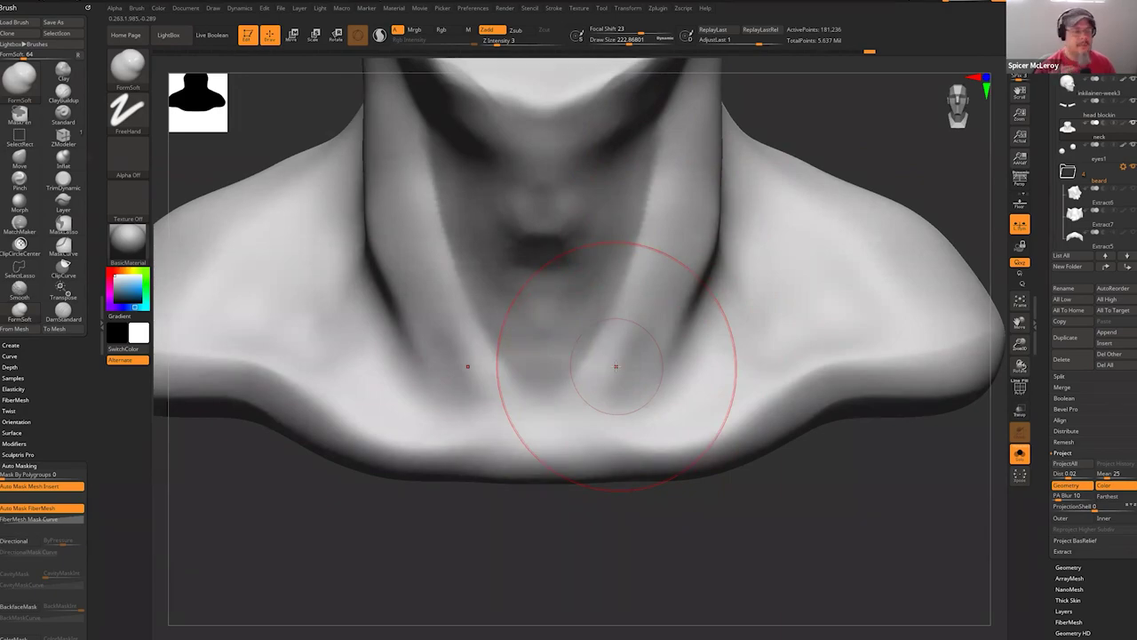
{"action": "mouse_move", "coordinate": [616, 366]}
{"action": "left_mouse_down"}
{"action": "mouse_move", "coordinate": [540, 373]}
{"action": "mouse_move", "coordinate": [534, 389]}
{"action": "left_mouse_up"}
Model the pit of the neck between the collarbones with the FormSoft brush at draw size about 234.
{"action": "key", "text": "s"}
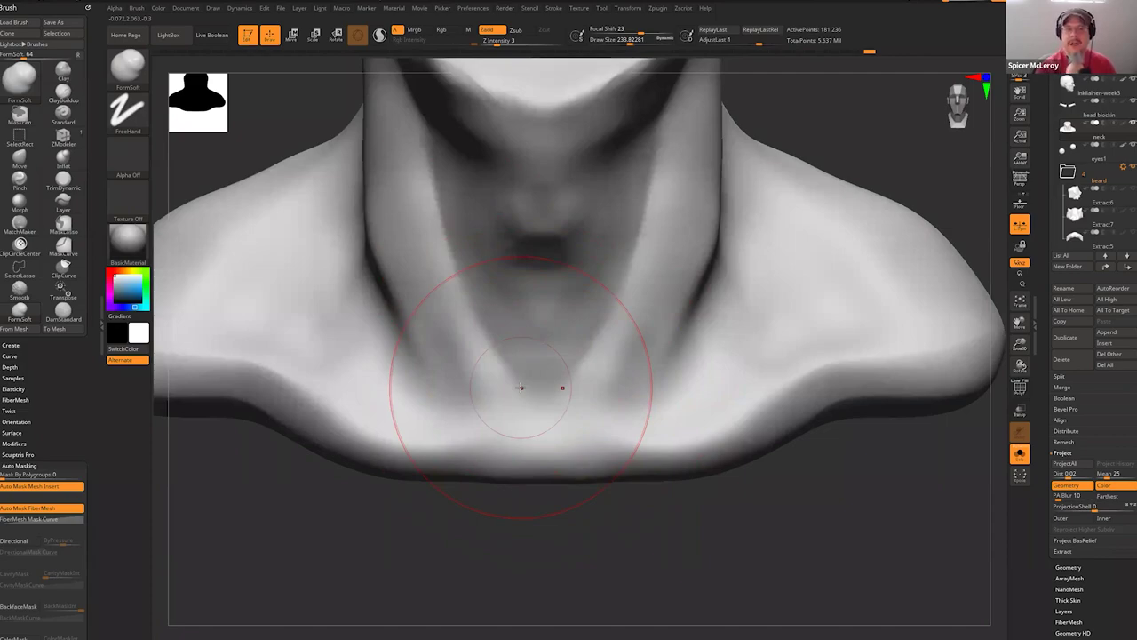
{"action": "key", "text": "s"}
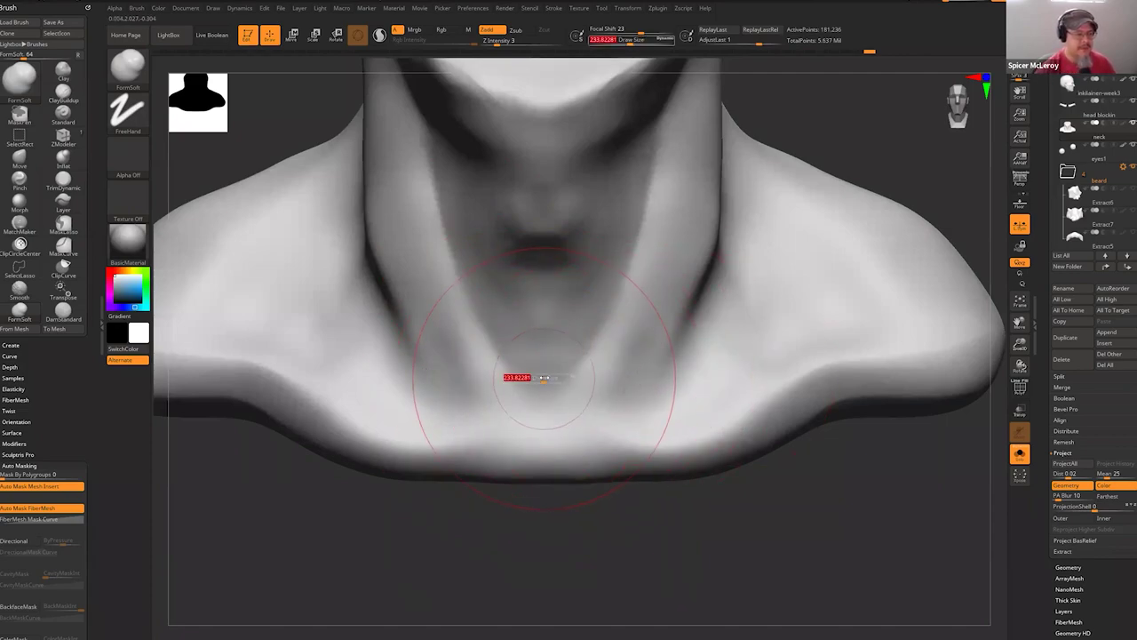
{"action": "mouse_move", "coordinate": [546, 375]}
{"action": "left_mouse_down"}
{"action": "mouse_move", "coordinate": [524, 376]}
{"action": "mouse_move", "coordinate": [491, 296]}
{"action": "left_mouse_up"}
{"action": "mouse_move", "coordinate": [541, 406]}
{"action": "left_mouse_down"}
{"action": "mouse_move", "coordinate": [492, 292]}
{"action": "mouse_move", "coordinate": [511, 354]}
{"action": "mouse_move", "coordinate": [495, 298]}
{"action": "mouse_move", "coordinate": [532, 329]}
{"action": "mouse_move", "coordinate": [540, 359]}
{"action": "left_mouse_up"}
Sharpen the neck tendons where they meet the sternum with FormSoft at draw size about 128, and smooth them.
{"action": "right_click_drag", "start_coordinate": [540, 360], "coordinate": [593, 354], "text": "alt"}
{"action": "key", "text": "s"}
{"action": "left_click_drag", "start_coordinate": [523, 355], "coordinate": [508, 356]}
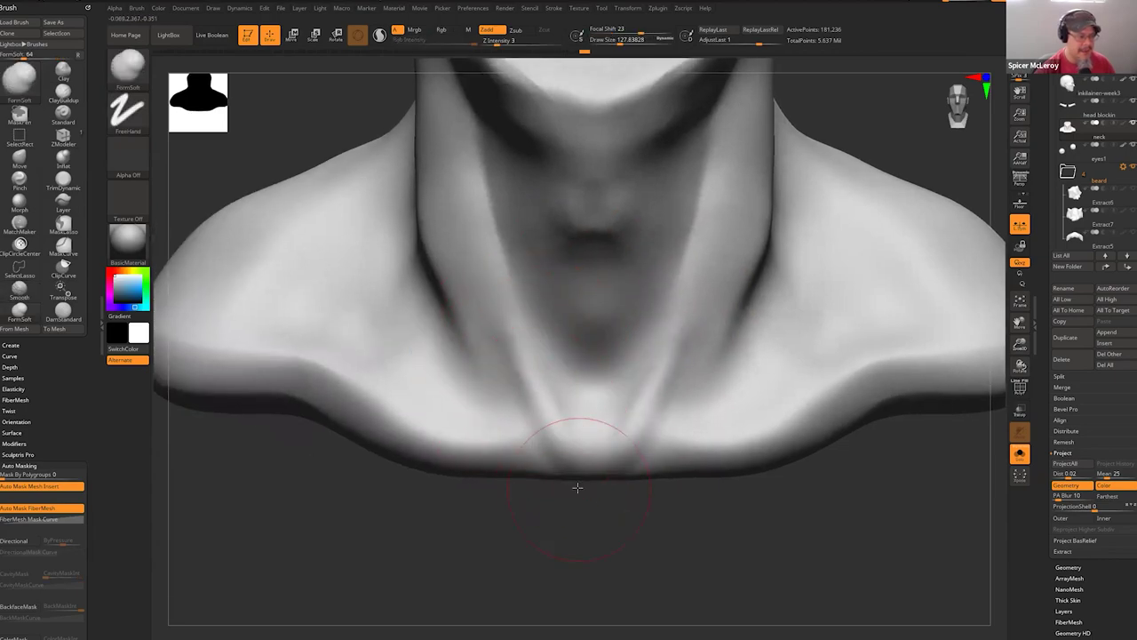
{"action": "mouse_move", "coordinate": [544, 428]}
{"action": "left_mouse_down"}
{"action": "mouse_move", "coordinate": [477, 326]}
{"action": "mouse_move", "coordinate": [467, 278]}
{"action": "mouse_move", "coordinate": [524, 433]}
{"action": "left_mouse_up"}
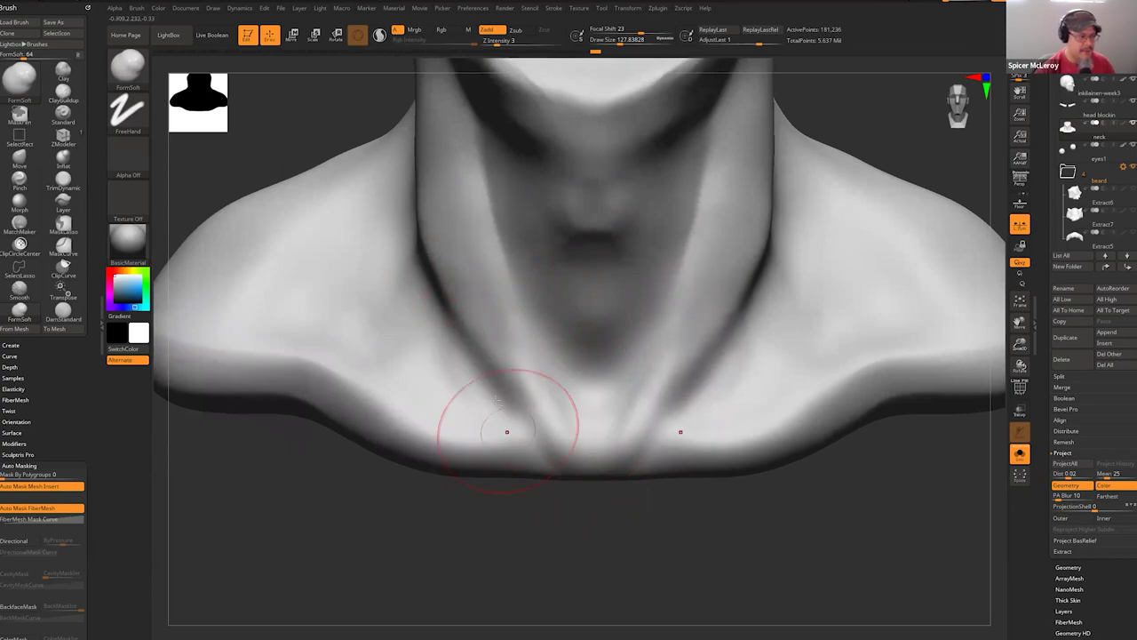
{"action": "mouse_move", "coordinate": [455, 320]}
{"action": "right_mouse_down"}
{"action": "mouse_move", "coordinate": [507, 368]}
{"action": "mouse_move", "coordinate": [555, 390]}
{"action": "right_mouse_up"}
{"action": "left_click_drag", "start_coordinate": [551, 471], "coordinate": [489, 378], "text": "shift"}
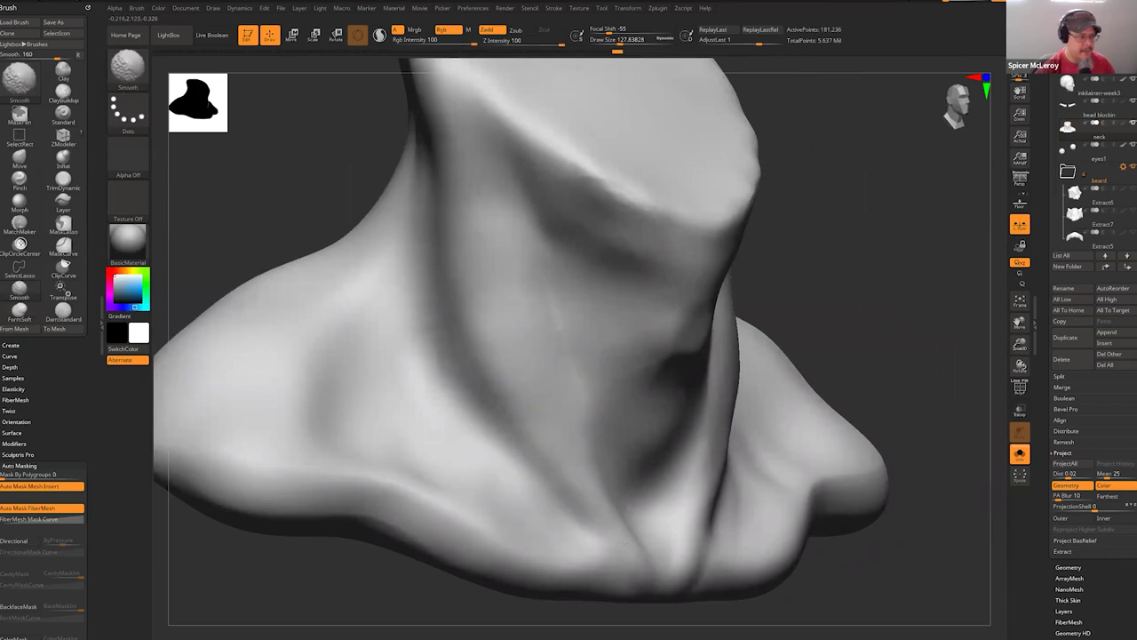
Add ClayBuildup strokes at the base of the neck muscle, running down to the collarbone.
{"action": "mouse_move", "coordinate": [495, 412]}
{"action": "right_mouse_down"}
{"action": "mouse_move", "coordinate": [652, 292]}
{"action": "mouse_move", "coordinate": [604, 308]}
{"action": "right_mouse_up"}
{"action": "key", "text": "b"}
{"action": "key", "text": "c"}
{"action": "key", "text": "b"}
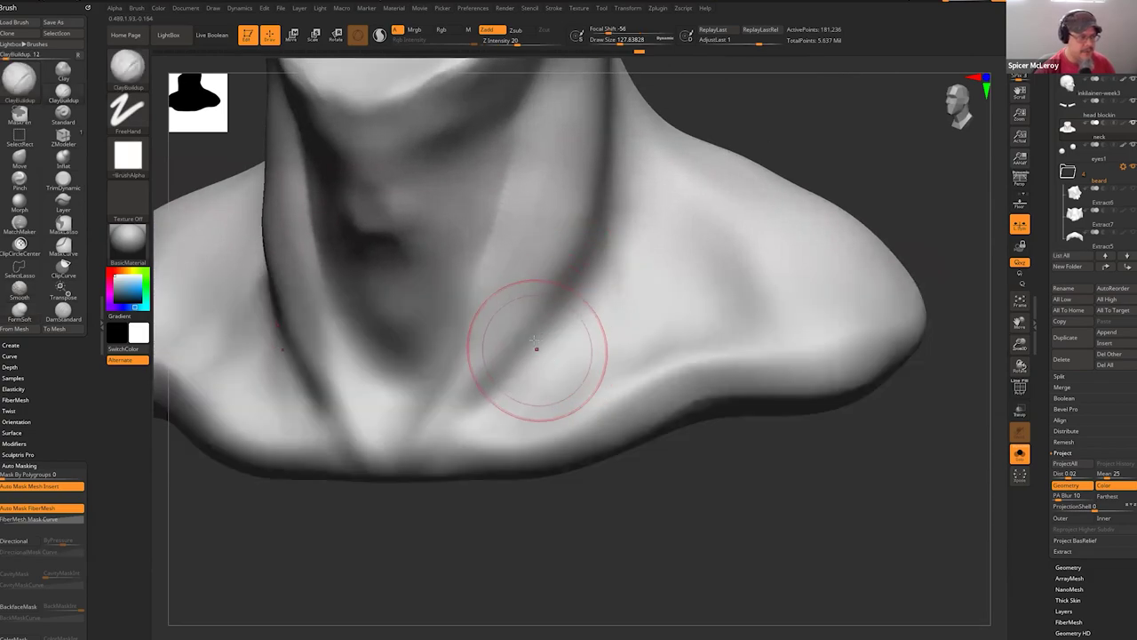
{"action": "left_click_drag", "start_coordinate": [545, 316], "coordinate": [583, 400]}
{"action": "left_click_drag", "start_coordinate": [537, 334], "coordinate": [567, 381]}
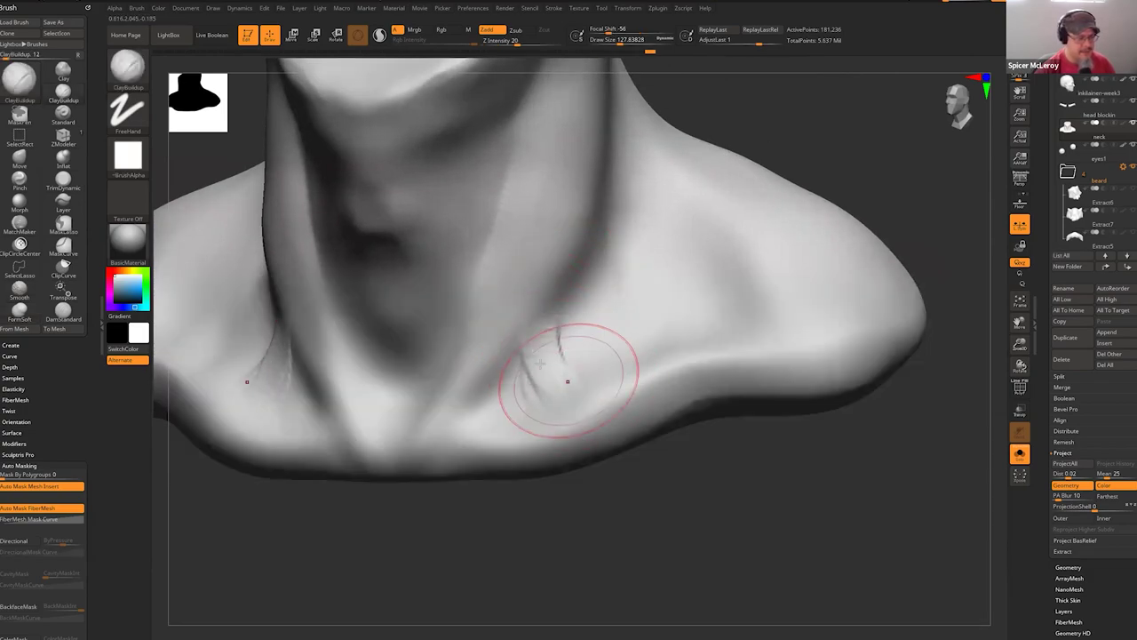
{"action": "left_click_drag", "start_coordinate": [538, 330], "coordinate": [567, 396]}
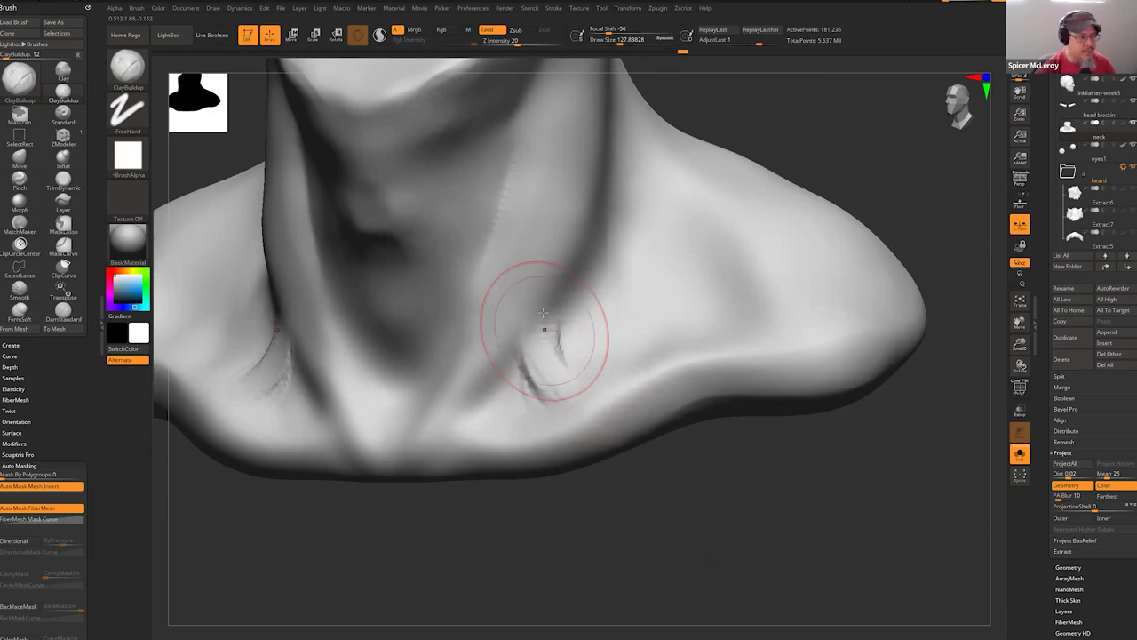
Build up the side of the neck muscle with ClayBuildup and smooth the strokes into the surrounding surface.
{"action": "mouse_move", "coordinate": [573, 250]}
{"action": "right_mouse_down"}
{"action": "mouse_move", "coordinate": [559, 264]}
{"action": "mouse_move", "coordinate": [545, 203]}
{"action": "right_mouse_up"}
{"action": "left_click_drag", "start_coordinate": [552, 179], "coordinate": [517, 313]}
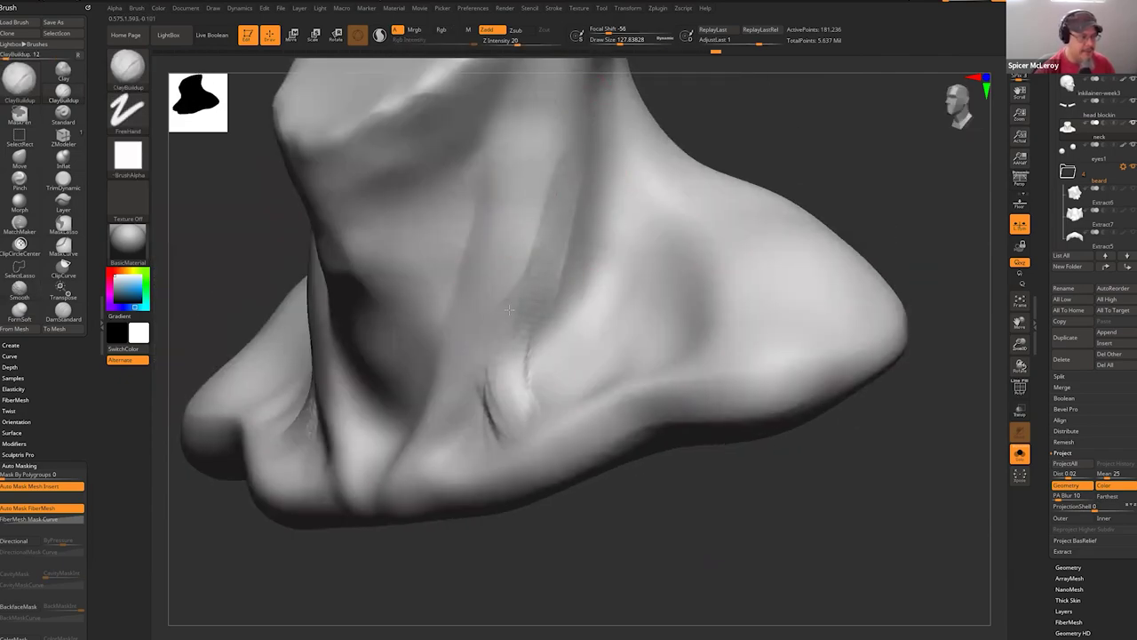
{"action": "key", "text": "shift"}
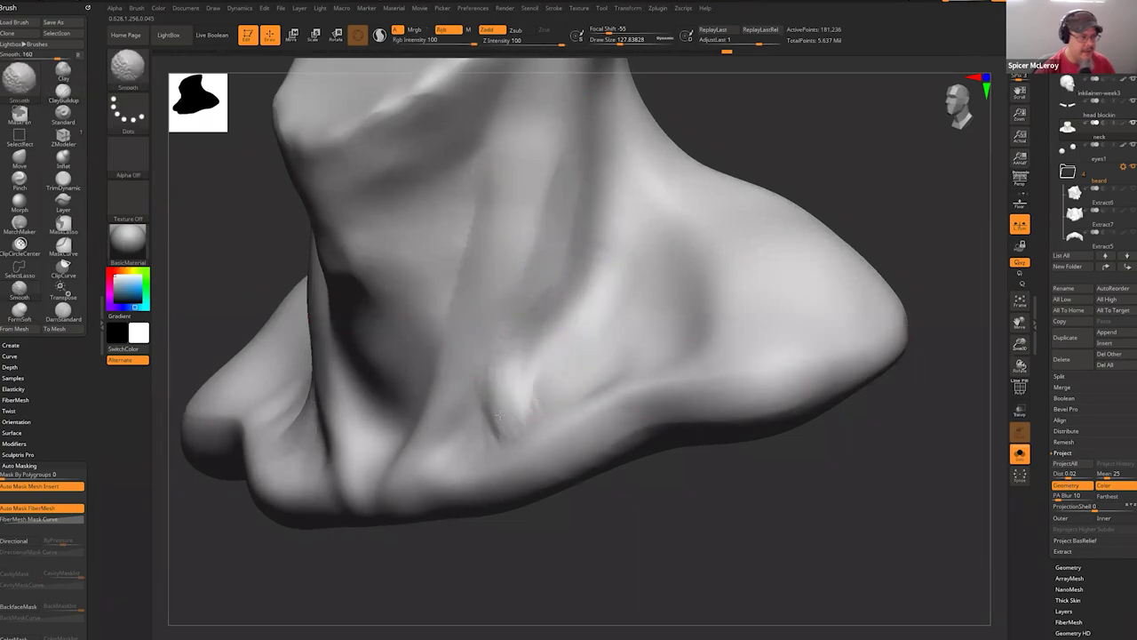
{"action": "left_click_drag", "start_coordinate": [550, 216], "coordinate": [540, 418]}
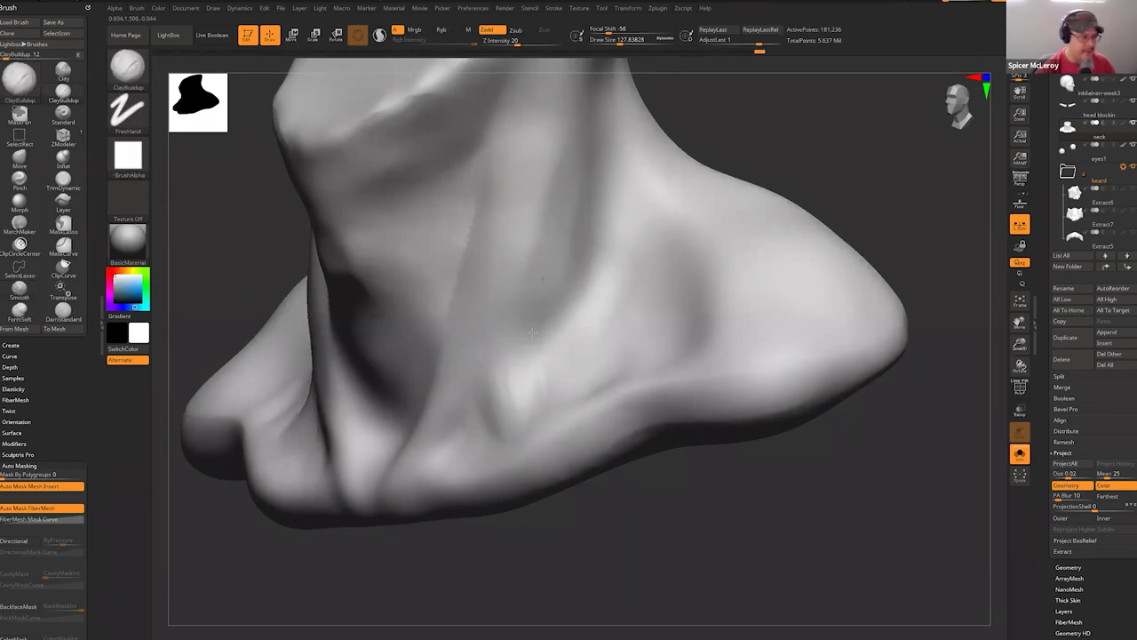
{"action": "mouse_move", "coordinate": [544, 356]}
{"action": "left_mouse_down"}
{"action": "mouse_move", "coordinate": [521, 381]}
{"action": "mouse_move", "coordinate": [513, 359]}
{"action": "left_mouse_up"}
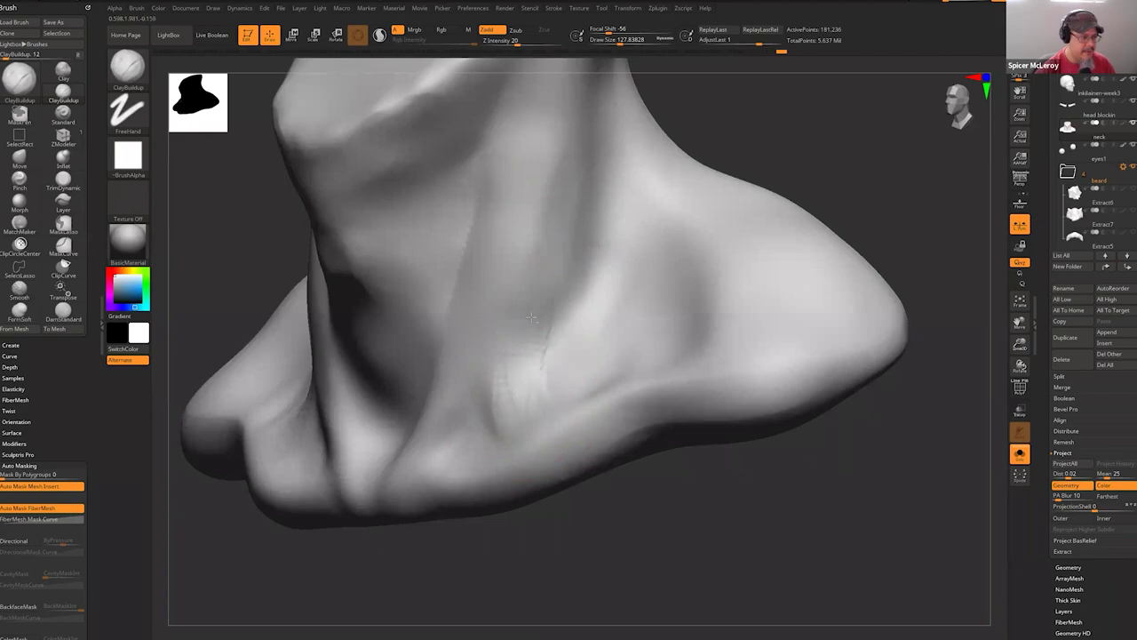
Define the hollow between the neck muscle ends above the collarbone with a smaller ClayBuildup brush, and smooth it.
{"action": "right_click_drag", "start_coordinate": [532, 317], "coordinate": [613, 320], "text": "shift"}
{"action": "mouse_move", "coordinate": [550, 400]}
{"action": "right_mouse_down", "text": "alt"}
{"action": "mouse_move", "coordinate": [560, 306]}
{"action": "mouse_move", "coordinate": [538, 324]}
{"action": "right_mouse_up", "text": "alt"}
{"action": "key", "text": "s"}
{"action": "left_click_drag", "start_coordinate": [539, 323], "coordinate": [504, 359]}
{"action": "left_click_drag", "start_coordinate": [570, 264], "coordinate": [555, 354]}
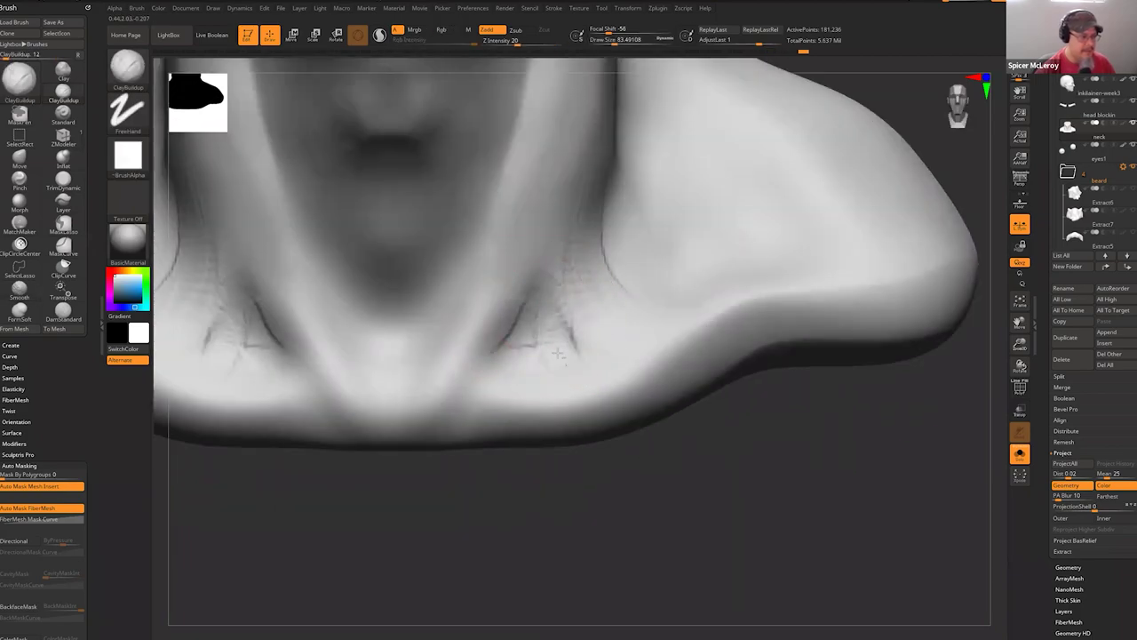
{"action": "mouse_move", "coordinate": [544, 306]}
{"action": "left_mouse_down"}
{"action": "mouse_move", "coordinate": [522, 349]}
{"action": "mouse_move", "coordinate": [497, 355]}
{"action": "mouse_move", "coordinate": [551, 358]}
{"action": "mouse_move", "coordinate": [536, 324]}
{"action": "left_mouse_up"}
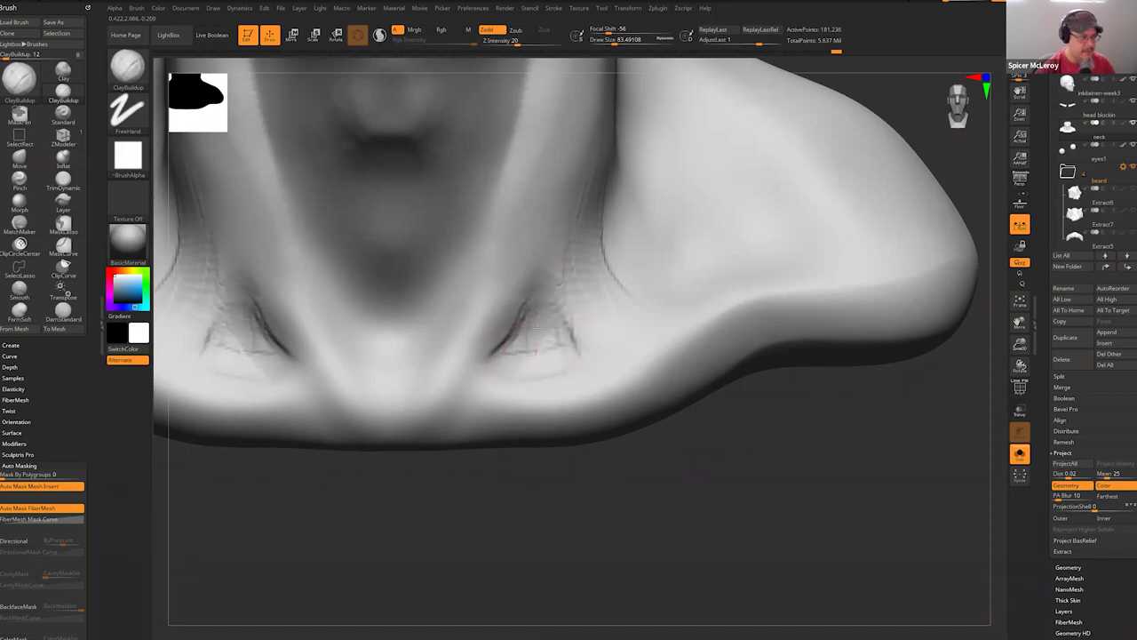
{"action": "mouse_move", "coordinate": [520, 367]}
{"action": "left_mouse_down", "text": "shift"}
{"action": "mouse_move", "coordinate": [542, 284]}
{"action": "mouse_move", "coordinate": [522, 331]}
{"action": "left_mouse_up", "text": "shift"}
Turn off Solo mode to show the head together with the neck bust.
{"action": "right_click_drag", "start_coordinate": [557, 312], "coordinate": [432, 318], "text": "ctrl"}
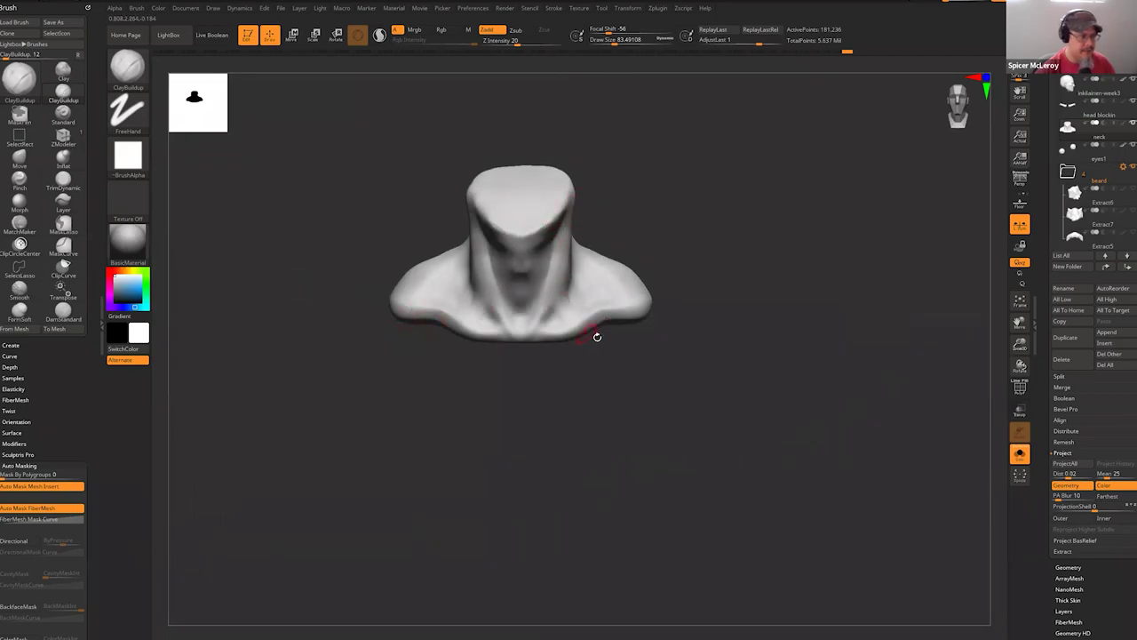
{"action": "key", "text": "shift"}
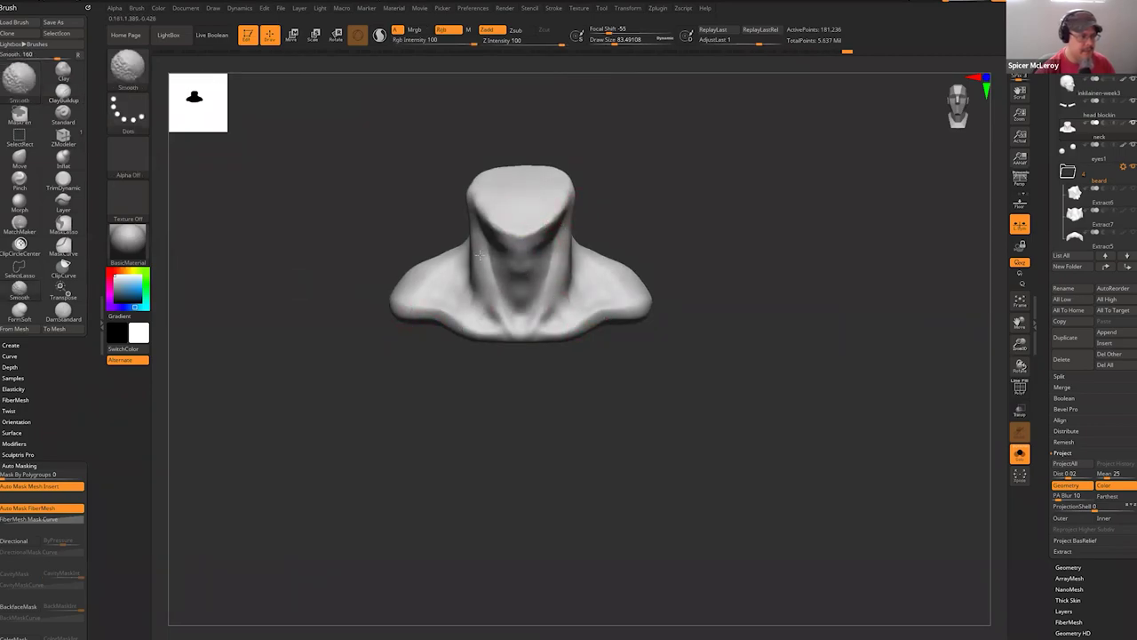
{"action": "mouse_move", "coordinate": [715, 215]}
{"action": "left_mouse_down", "text": "alt"}
{"action": "mouse_move", "coordinate": [696, 289]}
{"action": "mouse_move", "coordinate": [731, 266]}
{"action": "mouse_move", "coordinate": [756, 272]}
{"action": "mouse_move", "coordinate": [685, 254]}
{"action": "mouse_move", "coordinate": [713, 233]}
{"action": "mouse_move", "coordinate": [723, 237]}
{"action": "mouse_move", "coordinate": [502, 192]}
{"action": "left_mouse_up", "text": "alt"}
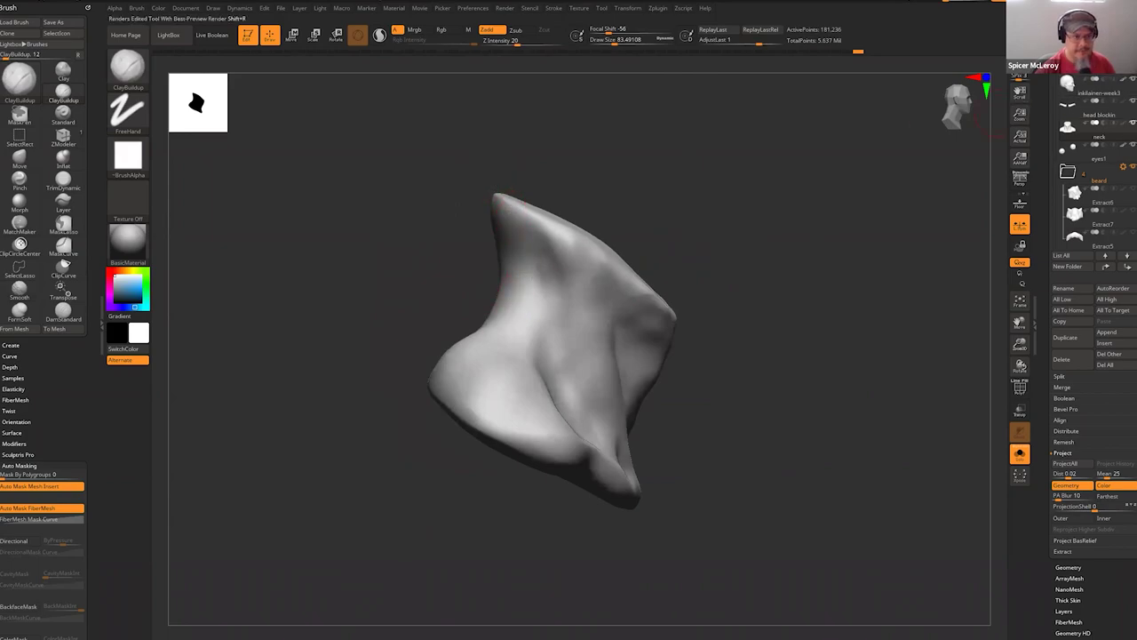
{"action": "left_click", "coordinate": [1019, 454]}
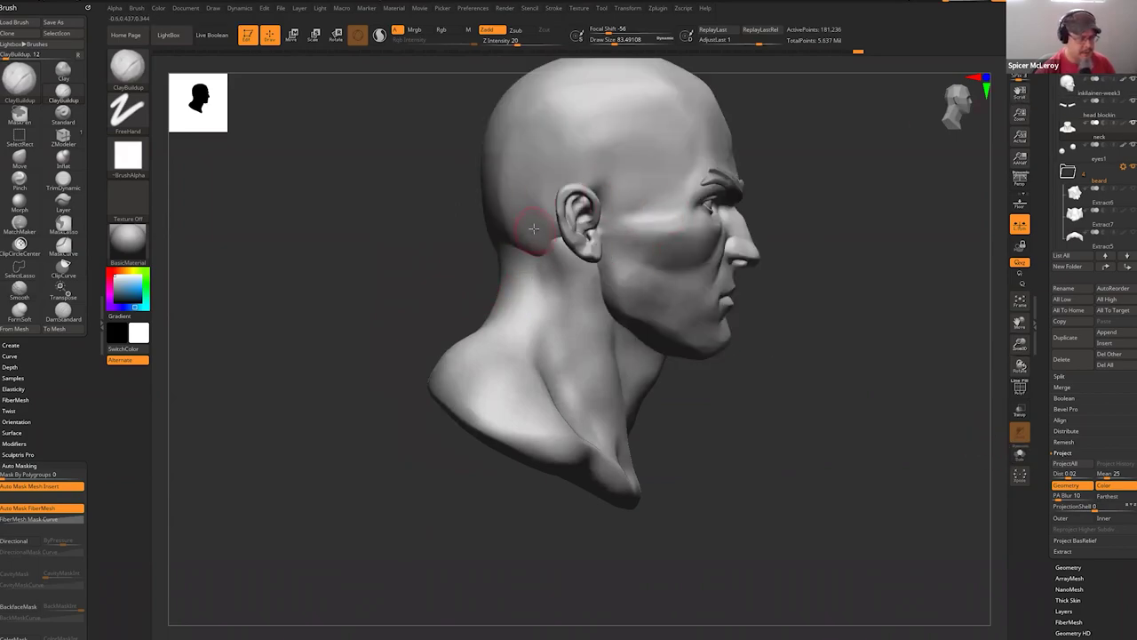
Reshape the profile of the upper back and rear shoulder with the Move brush at draw size about 293.
{"action": "key", "text": "b"}
{"action": "key", "text": "m"}
{"action": "key", "text": "v"}
{"action": "key", "text": "s"}
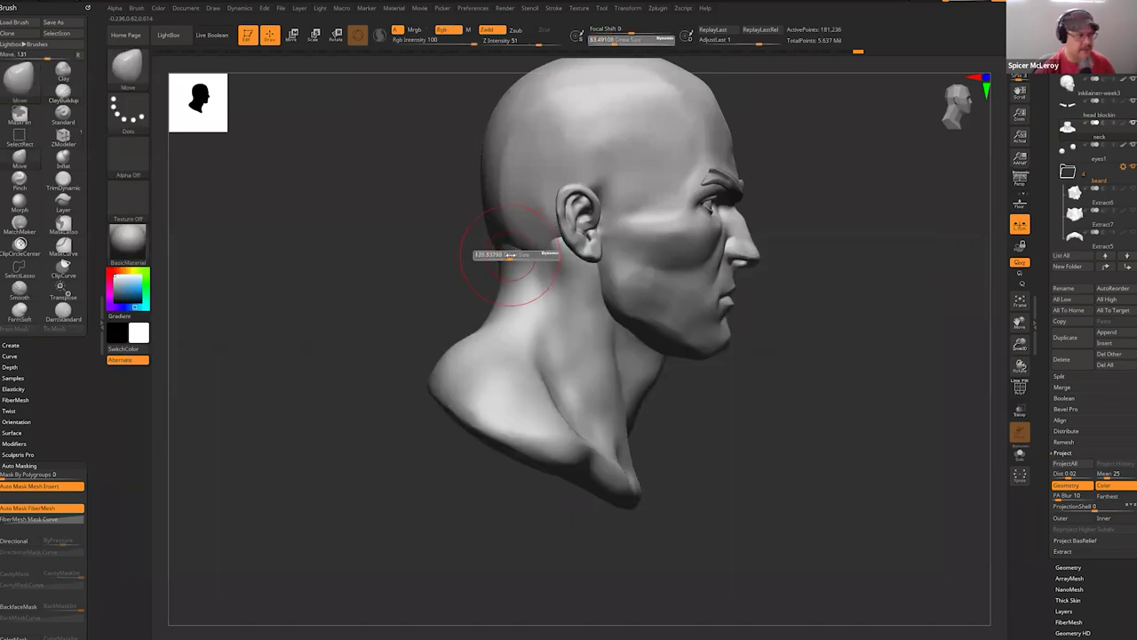
{"action": "mouse_move", "coordinate": [511, 255]}
{"action": "left_mouse_down"}
{"action": "mouse_move", "coordinate": [538, 255]}
{"action": "mouse_move", "coordinate": [450, 346]}
{"action": "left_mouse_up"}
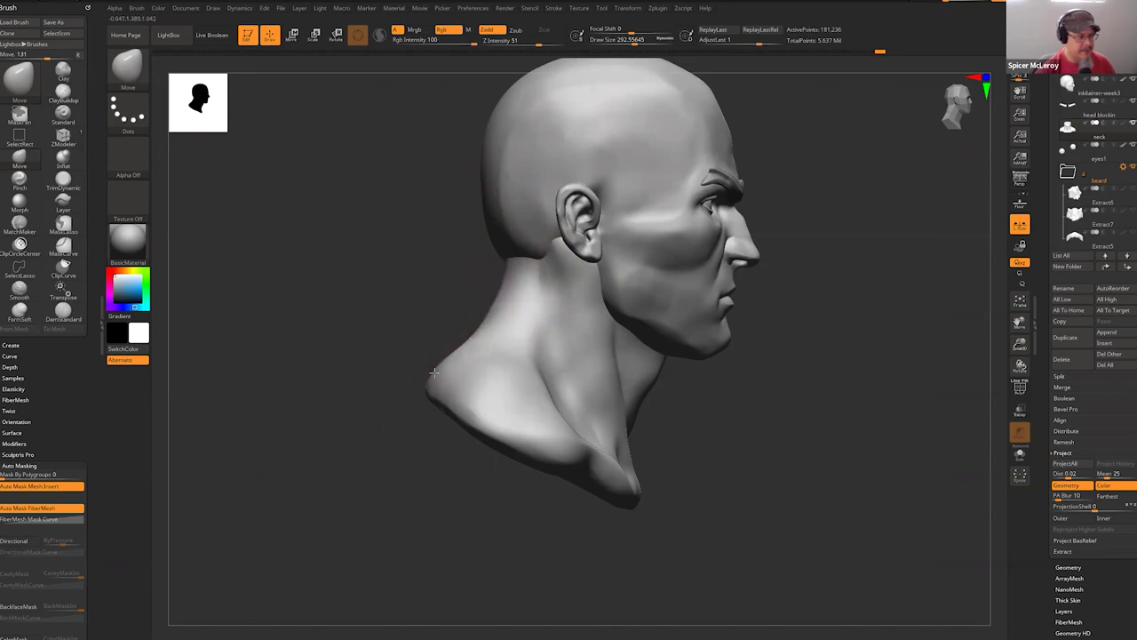
{"action": "left_click_drag", "start_coordinate": [442, 375], "coordinate": [481, 380]}
Make the head subtool active and round the forehead and crown profile with the Move brush at draw size about 351.
{"action": "mouse_move", "coordinate": [773, 396]}
{"action": "left_mouse_down"}
{"action": "mouse_move", "coordinate": [623, 362]}
{"action": "mouse_move", "coordinate": [610, 372]}
{"action": "left_mouse_up"}
{"action": "mouse_move", "coordinate": [708, 237]}
{"action": "left_mouse_down", "text": "alt"}
{"action": "mouse_move", "coordinate": [686, 314]}
{"action": "mouse_move", "coordinate": [737, 279]}
{"action": "mouse_move", "coordinate": [864, 309]}
{"action": "mouse_move", "coordinate": [693, 430]}
{"action": "left_mouse_up", "text": "alt"}
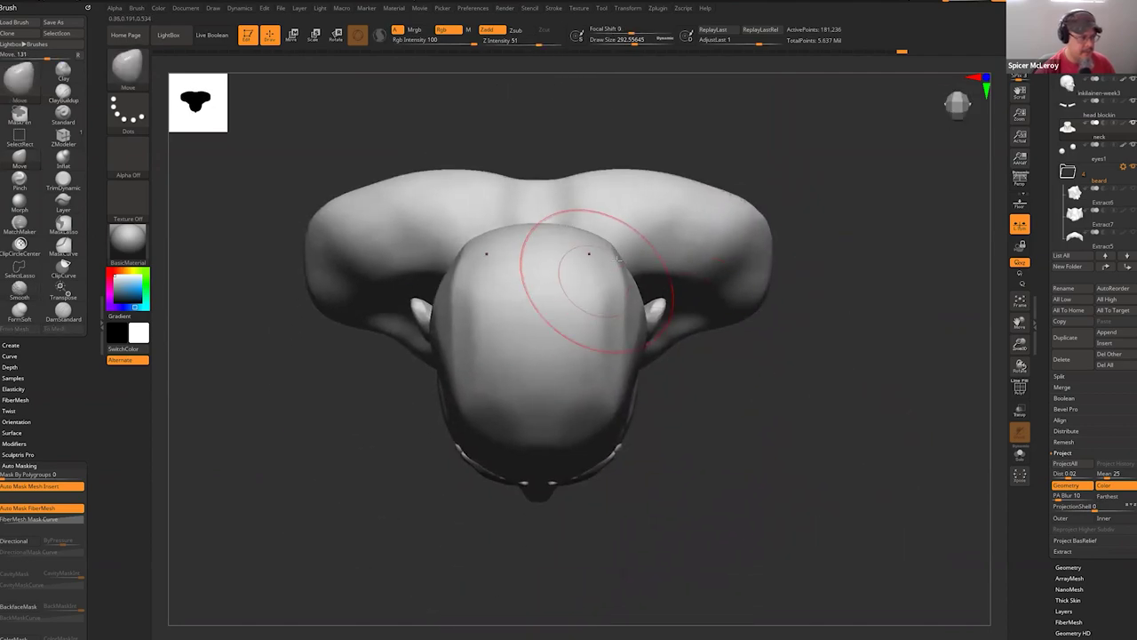
{"action": "left_click", "coordinate": [638, 322], "text": "alt"}
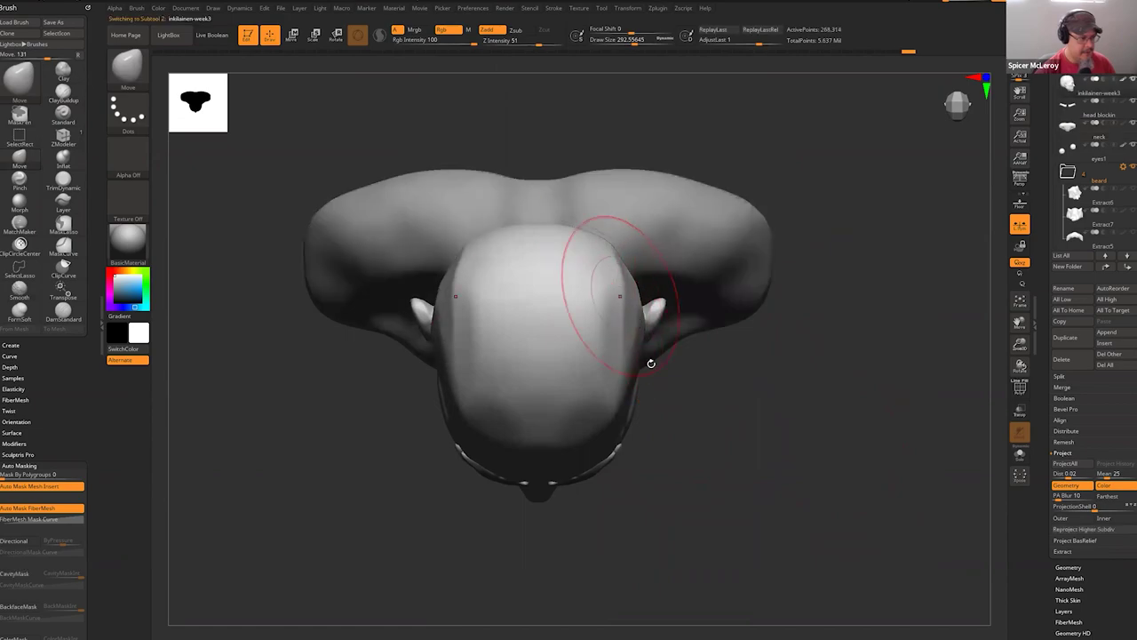
{"action": "mouse_move", "coordinate": [649, 362]}
{"action": "left_mouse_down"}
{"action": "mouse_move", "coordinate": [698, 381]}
{"action": "mouse_move", "coordinate": [509, 330]}
{"action": "left_mouse_up"}
{"action": "key", "text": "s"}
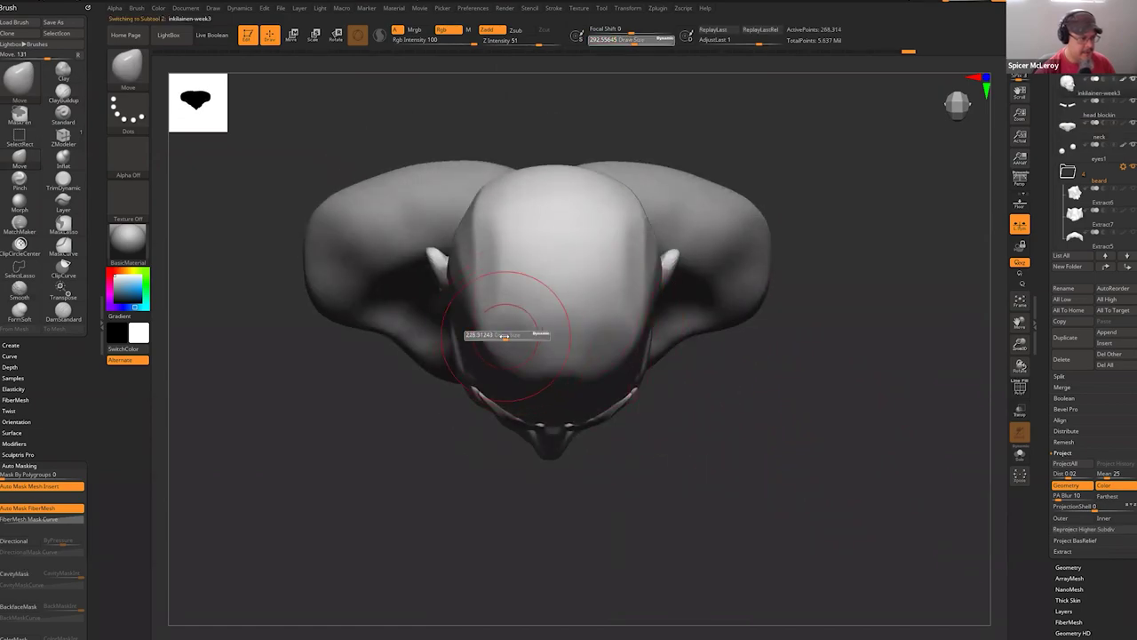
{"action": "key", "text": "shift"}
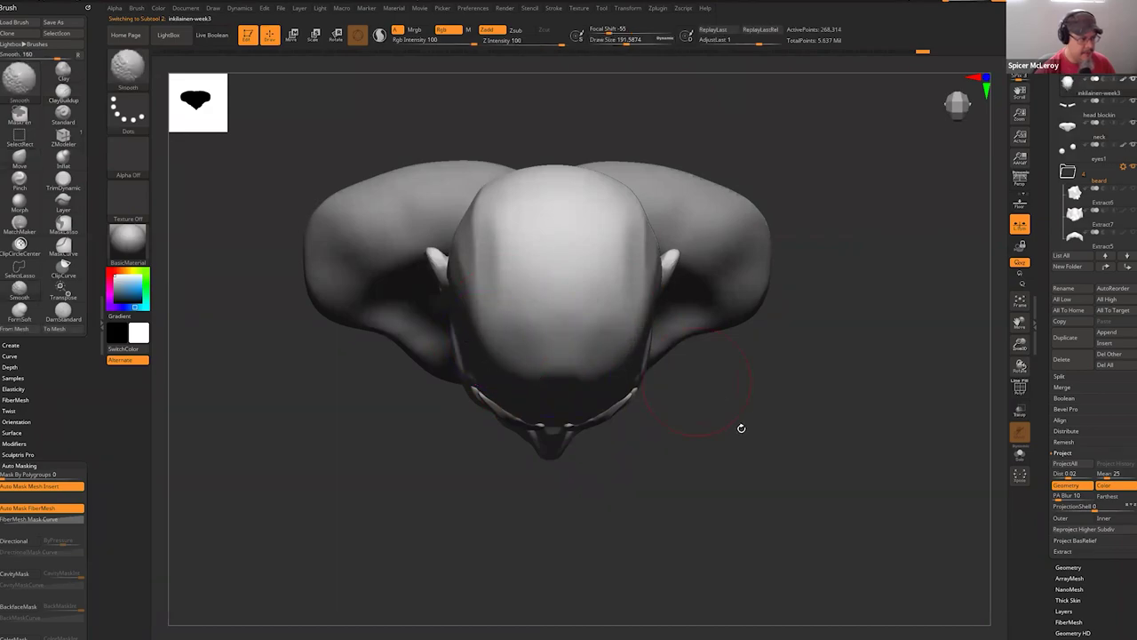
{"action": "left_click_drag", "start_coordinate": [741, 429], "coordinate": [514, 376]}
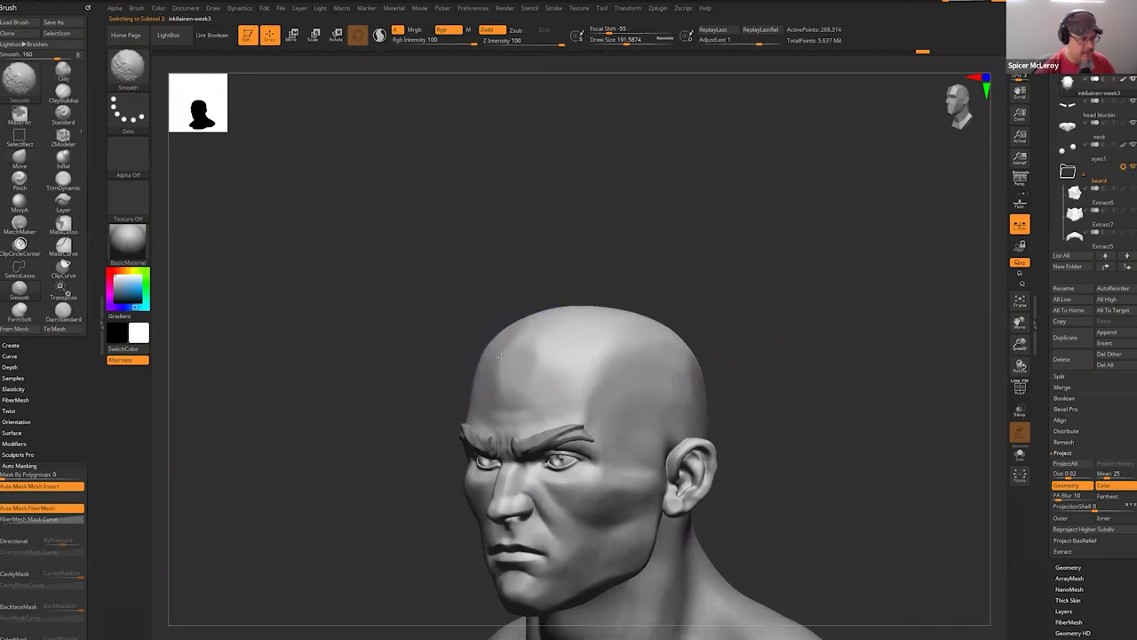
{"action": "mouse_move", "coordinate": [720, 303]}
{"action": "left_mouse_down"}
{"action": "mouse_move", "coordinate": [756, 335]}
{"action": "mouse_move", "coordinate": [711, 238]}
{"action": "left_mouse_up"}
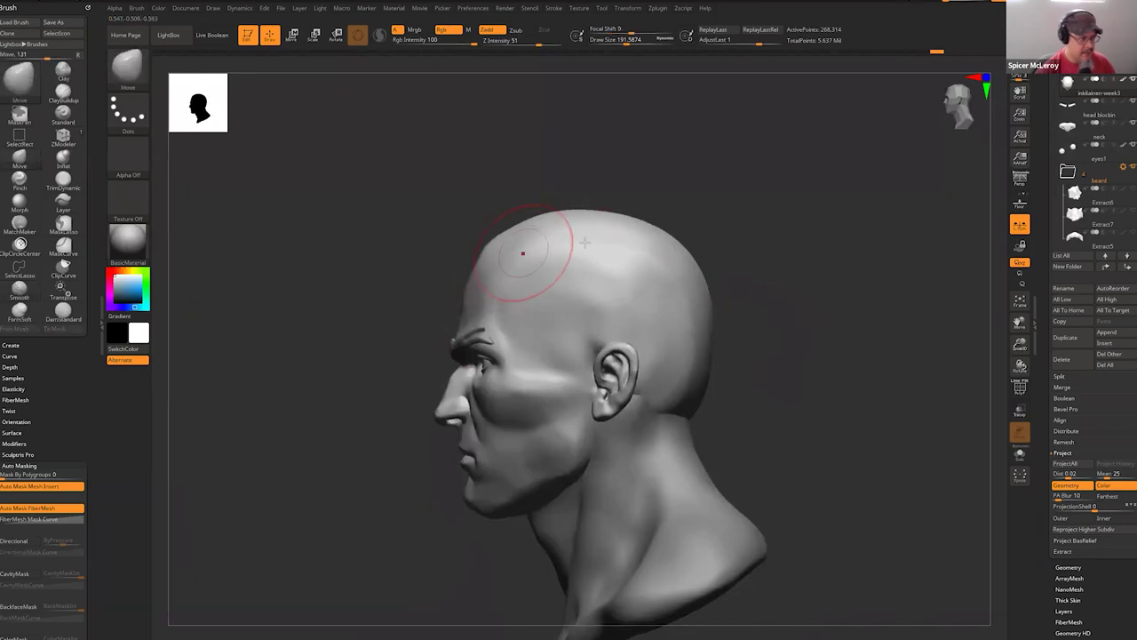
{"action": "key", "text": "s"}
{"action": "left_click_drag", "start_coordinate": [563, 216], "coordinate": [578, 214]}
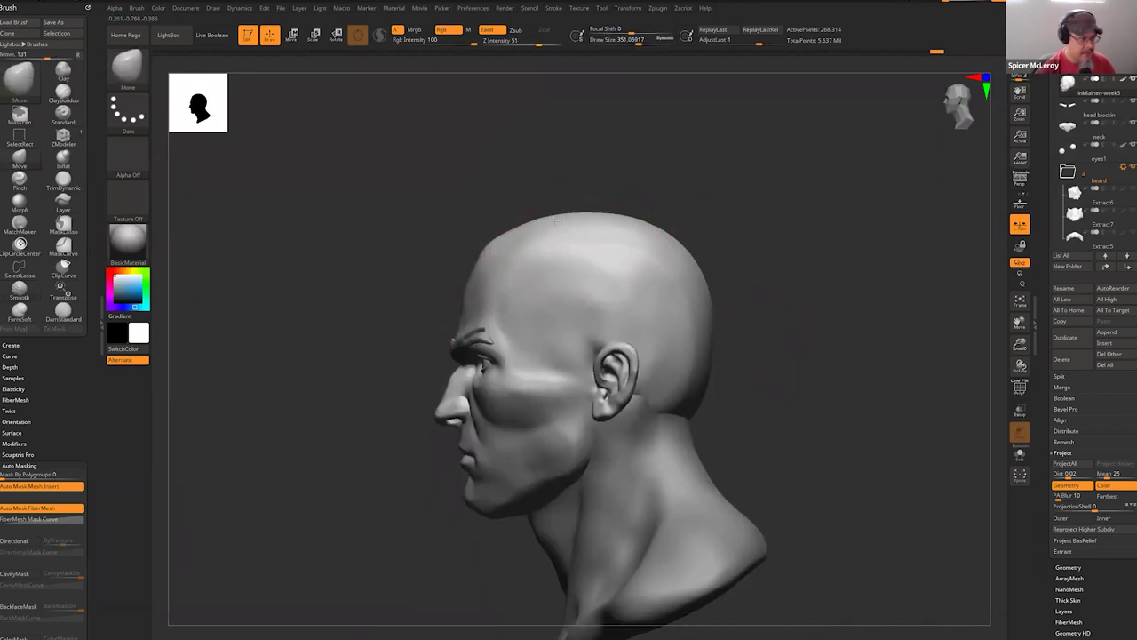
Shift the ear forward with the Move brush and refine the area behind it at draw size about 234.
{"action": "mouse_move", "coordinate": [782, 383]}
{"action": "left_mouse_down", "text": "alt"}
{"action": "mouse_move", "coordinate": [802, 248]}
{"action": "mouse_move", "coordinate": [847, 328]}
{"action": "left_mouse_up", "text": "alt"}
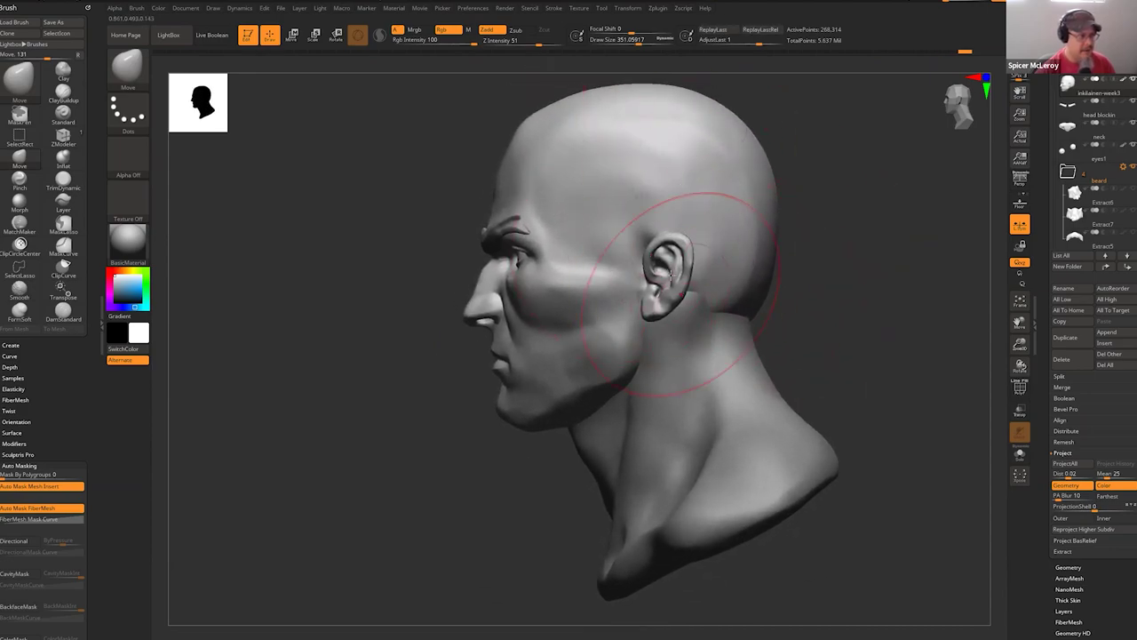
{"action": "mouse_move", "coordinate": [667, 276]}
{"action": "left_mouse_down"}
{"action": "mouse_move", "coordinate": [635, 280]}
{"action": "mouse_move", "coordinate": [648, 277]}
{"action": "left_mouse_up"}
{"action": "key", "text": "s"}
{"action": "left_click_drag", "start_coordinate": [716, 289], "coordinate": [711, 291]}
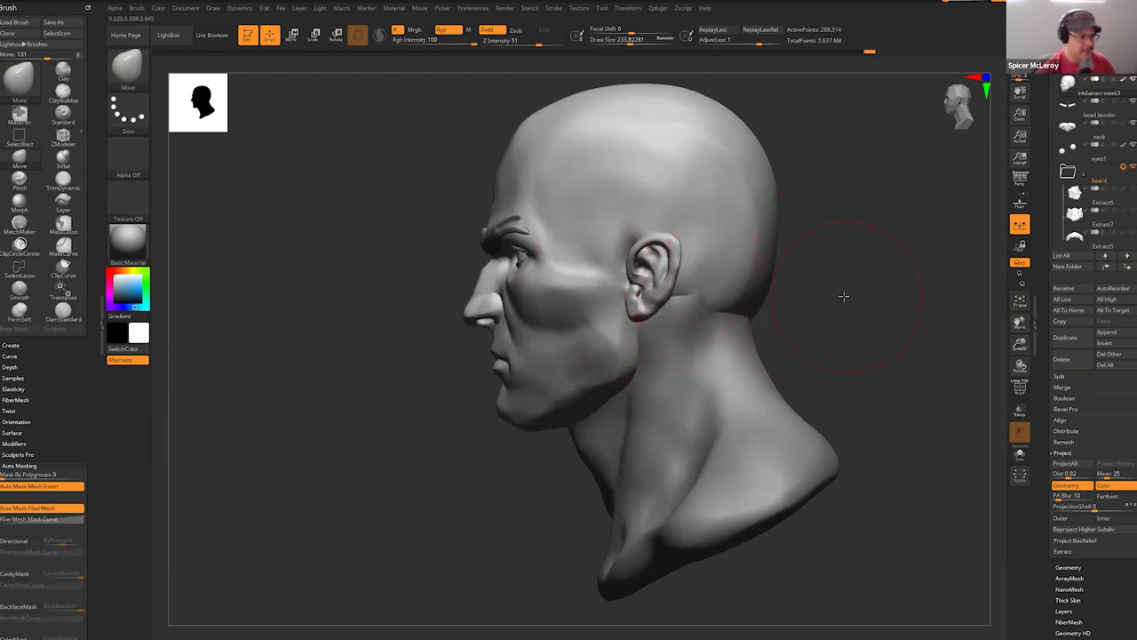
Adjust the underside of the jaw in side view with the Move brush.
{"action": "left_click_drag", "start_coordinate": [855, 322], "coordinate": [682, 345]}
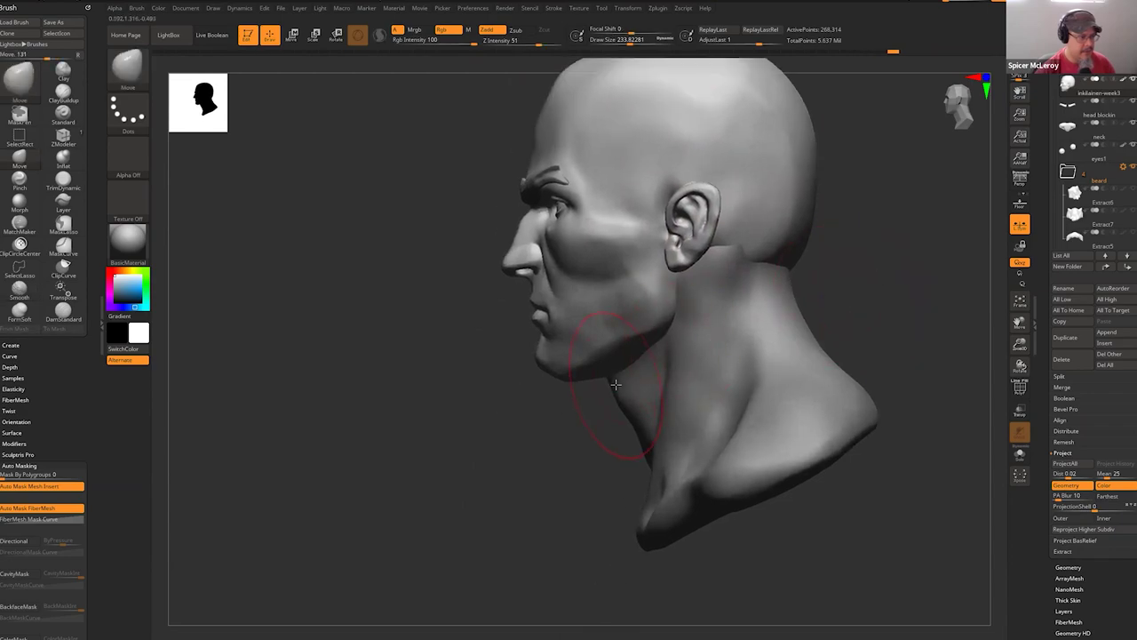
{"action": "left_click_drag", "start_coordinate": [487, 351], "coordinate": [607, 367], "text": "alt"}
{"action": "left_click_drag", "start_coordinate": [607, 367], "coordinate": [611, 367]}
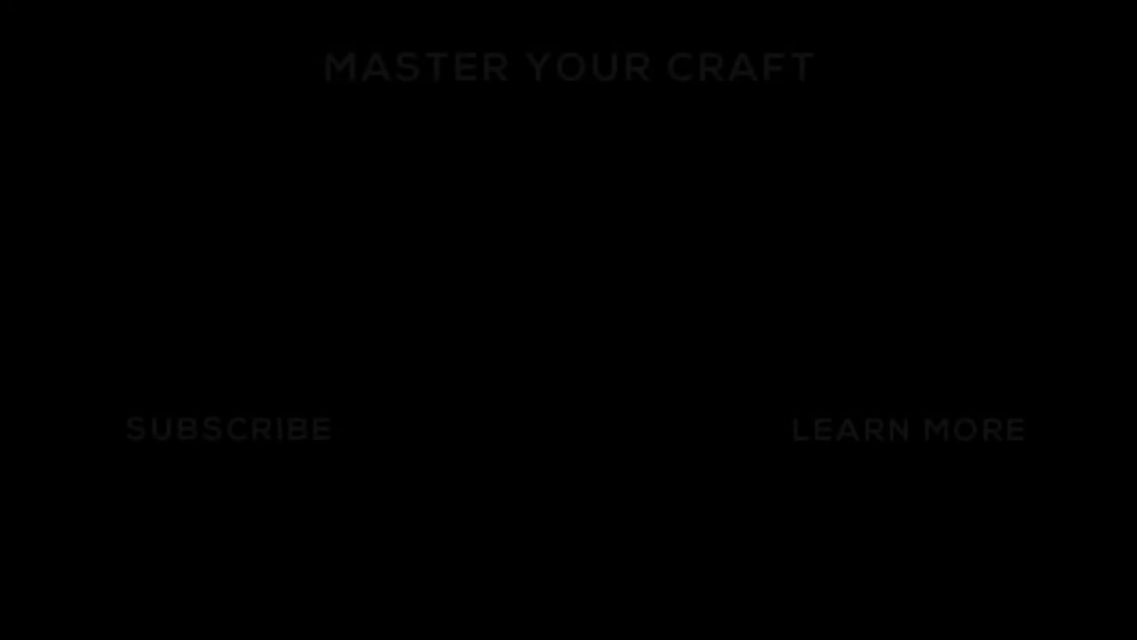